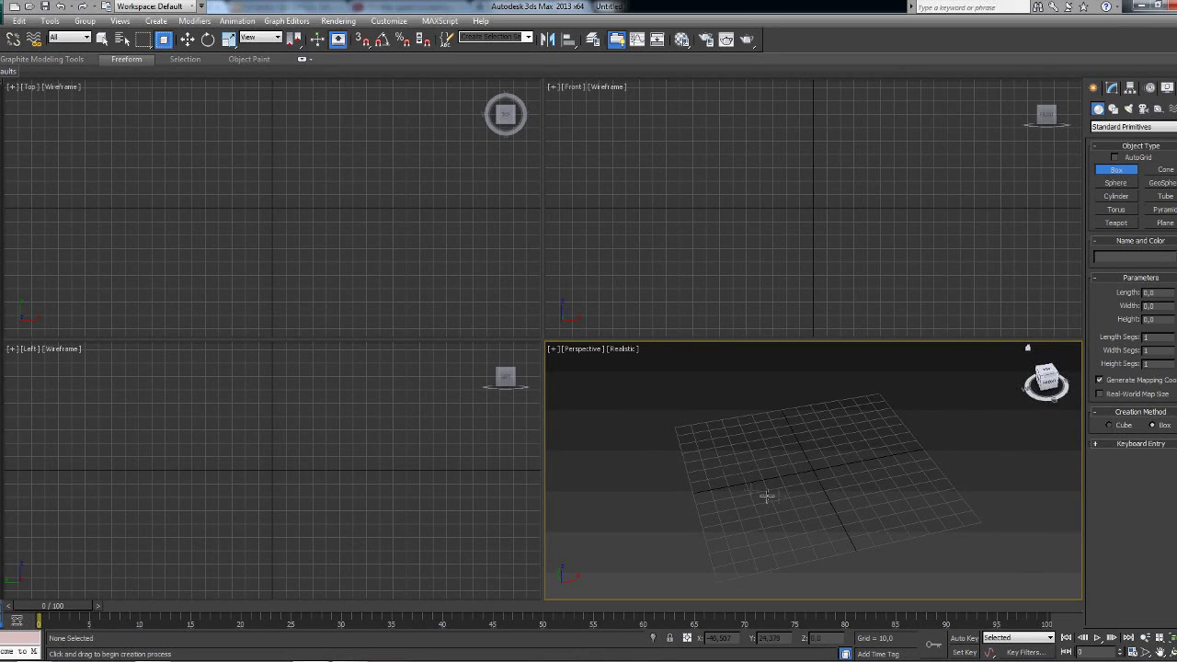
- Create a box on the grid, about 101.6 × 48.6 × 39.4, in the Perspective viewport
{"action": "left_click_drag", "start_coordinate": [767, 494], "coordinate": [856, 442]}
{"action": "left_click", "coordinate": [860, 386]}
{"action": "middle_click_drag", "start_coordinate": [818, 441], "coordinate": [819, 432], "text": "alt"}
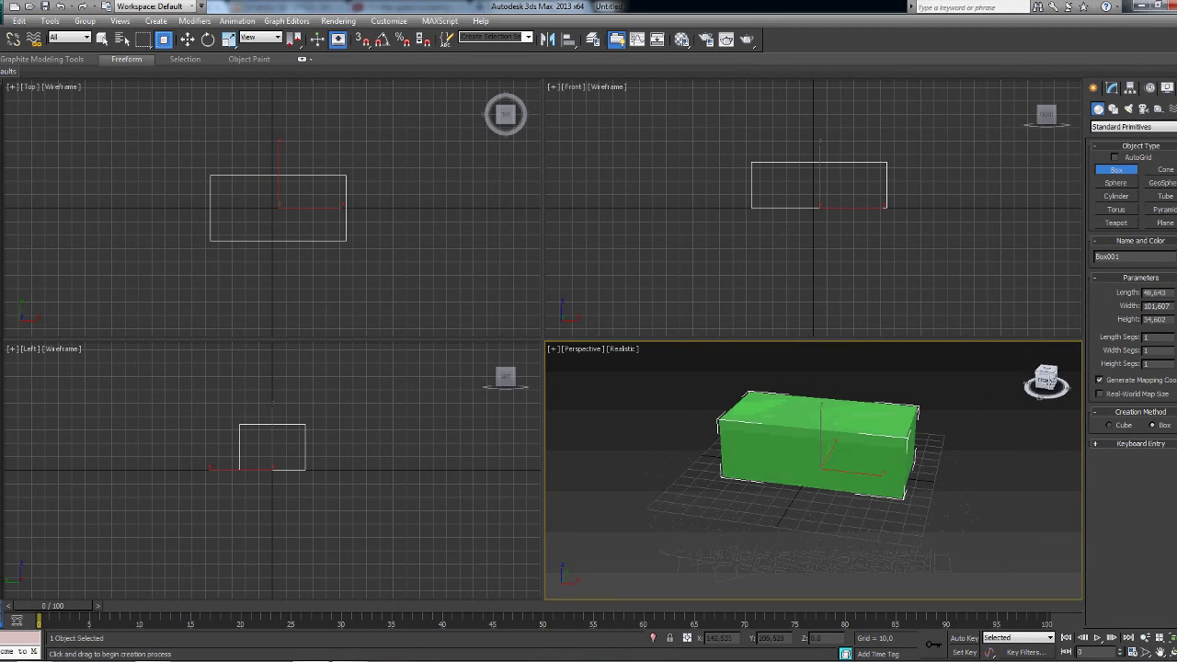
- Give the box a grey material from slot 1 in the Material Editor
{"action": "key", "text": "m"}
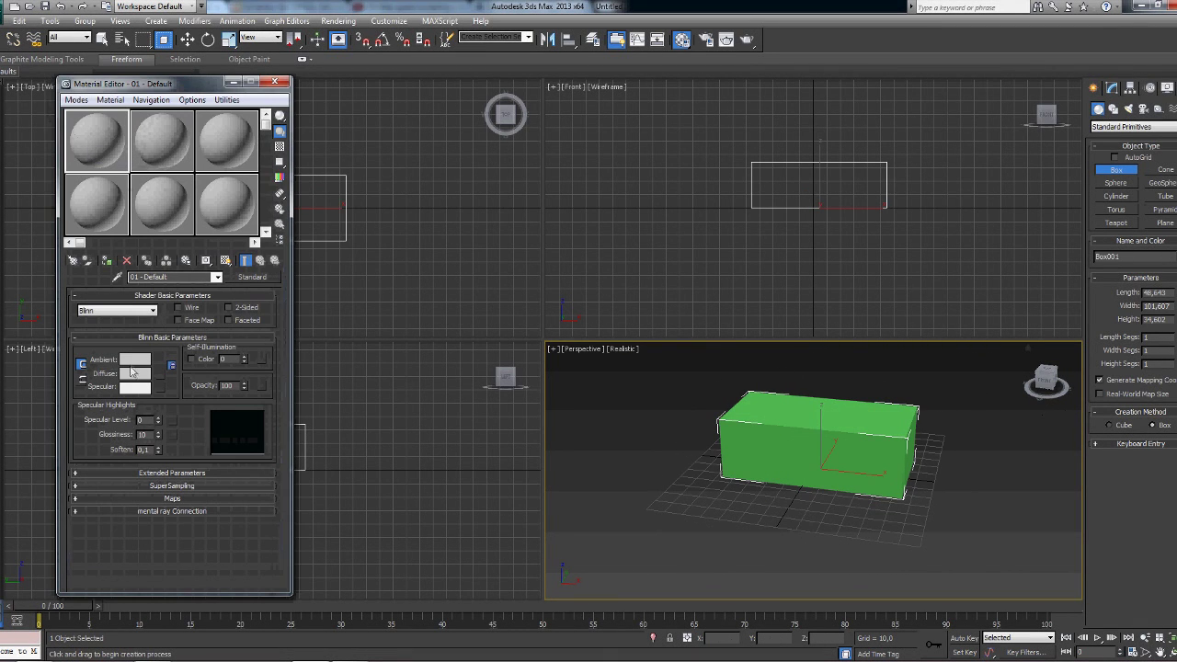
{"action": "left_click", "coordinate": [134, 373]}
{"action": "left_click", "coordinate": [422, 184]}
{"action": "left_click_drag", "start_coordinate": [97, 139], "coordinate": [818, 441]}
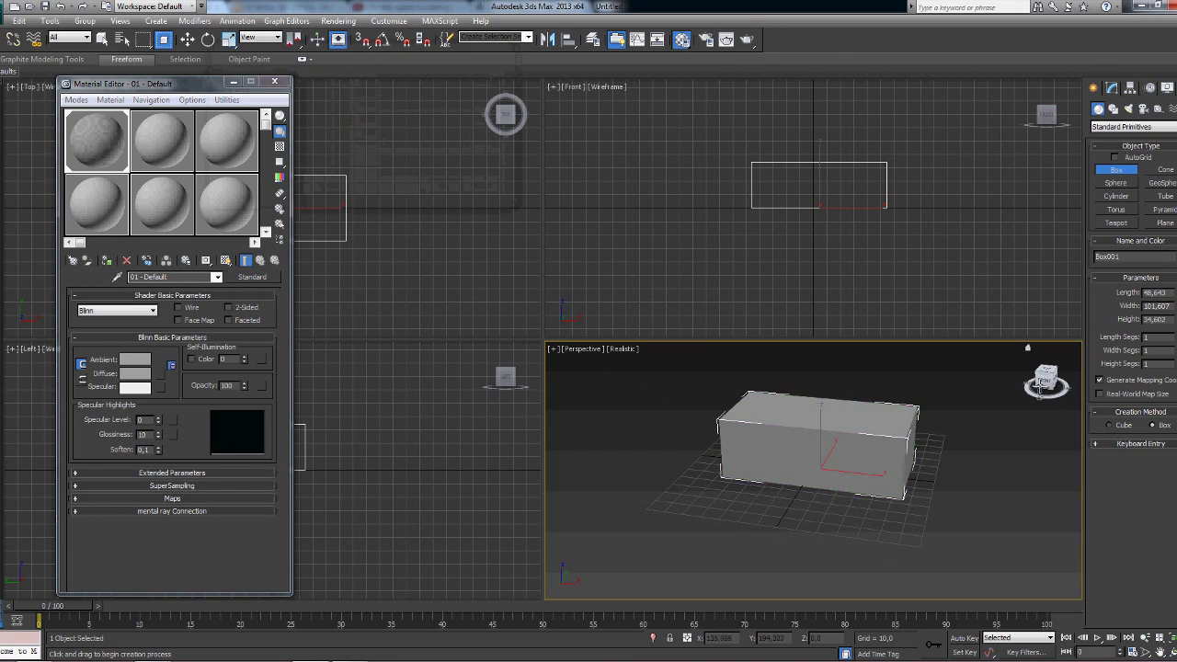
{"action": "key", "text": "m"}
{"action": "middle_click_drag", "start_coordinate": [819, 442], "coordinate": [800, 450], "text": "alt"}
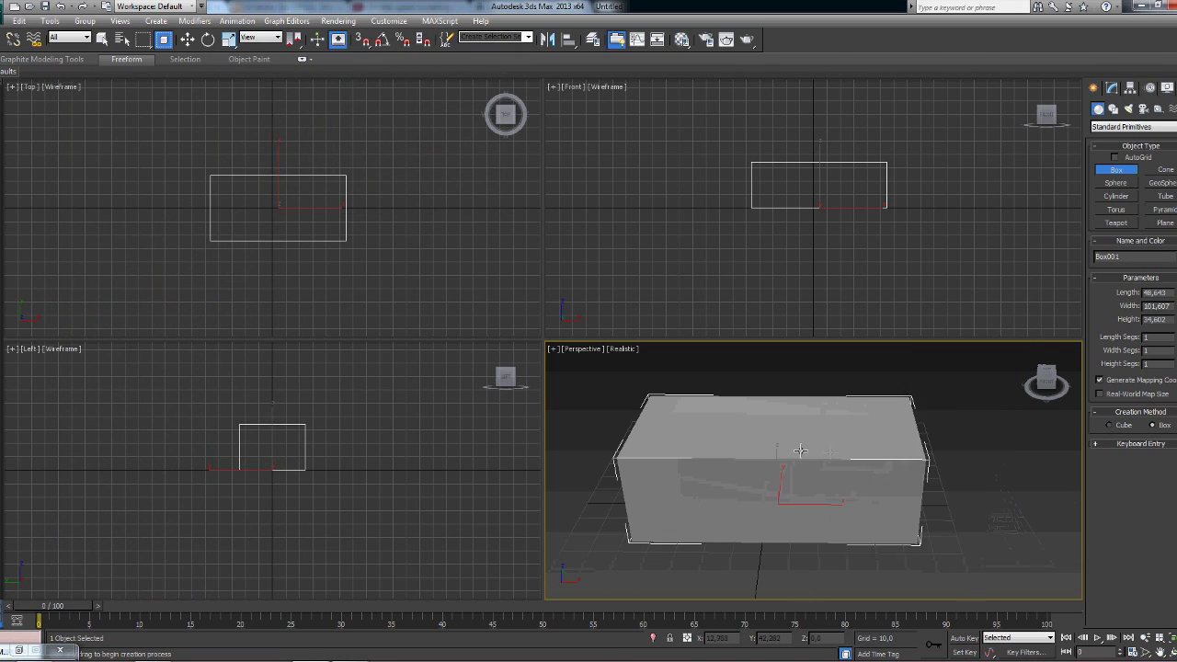
- Convert the box to an Editable Poly and inspect its faces and edges
{"action": "right_click", "coordinate": [846, 469]}
{"action": "left_click", "coordinate": [1012, 483]}
{"action": "scroll", "coordinate": [810, 408], "scroll_direction": "up", "scroll_amount": 3}
{"action": "scroll", "coordinate": [749, 419], "scroll_direction": "up", "scroll_amount": 2}
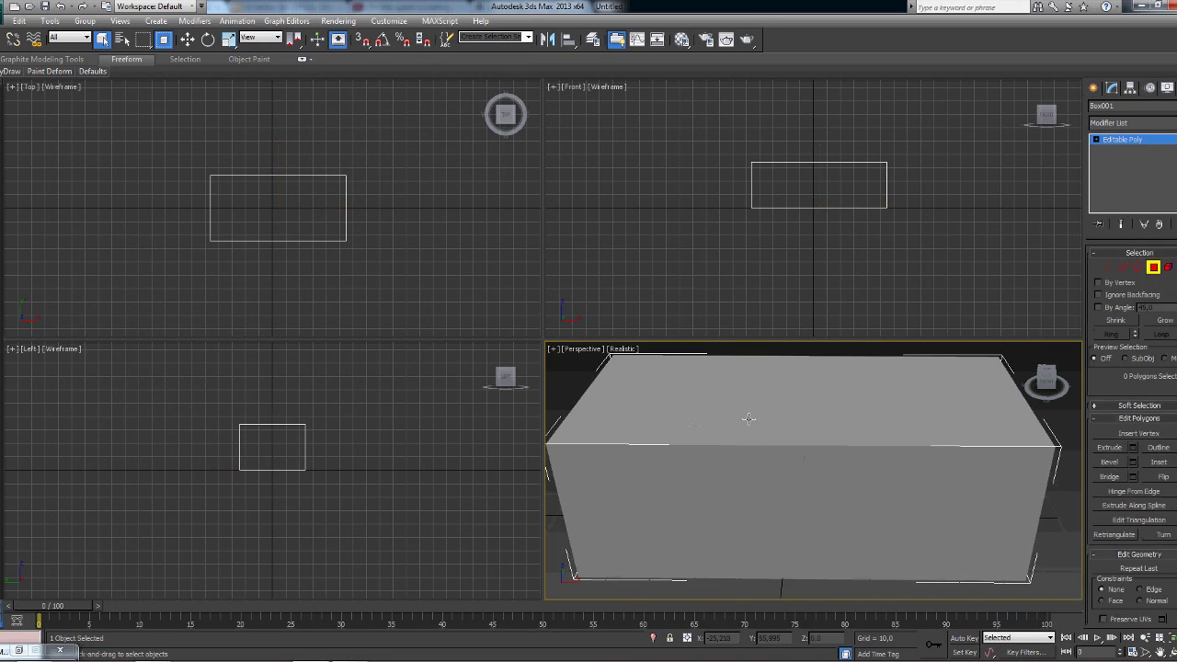
{"action": "middle_click_drag", "start_coordinate": [749, 420], "coordinate": [796, 468], "text": "alt"}
{"action": "left_click", "coordinate": [795, 468]}
{"action": "key", "text": "2"}
{"action": "middle_click_drag", "start_coordinate": [1042, 387], "coordinate": [896, 486], "text": "alt"}
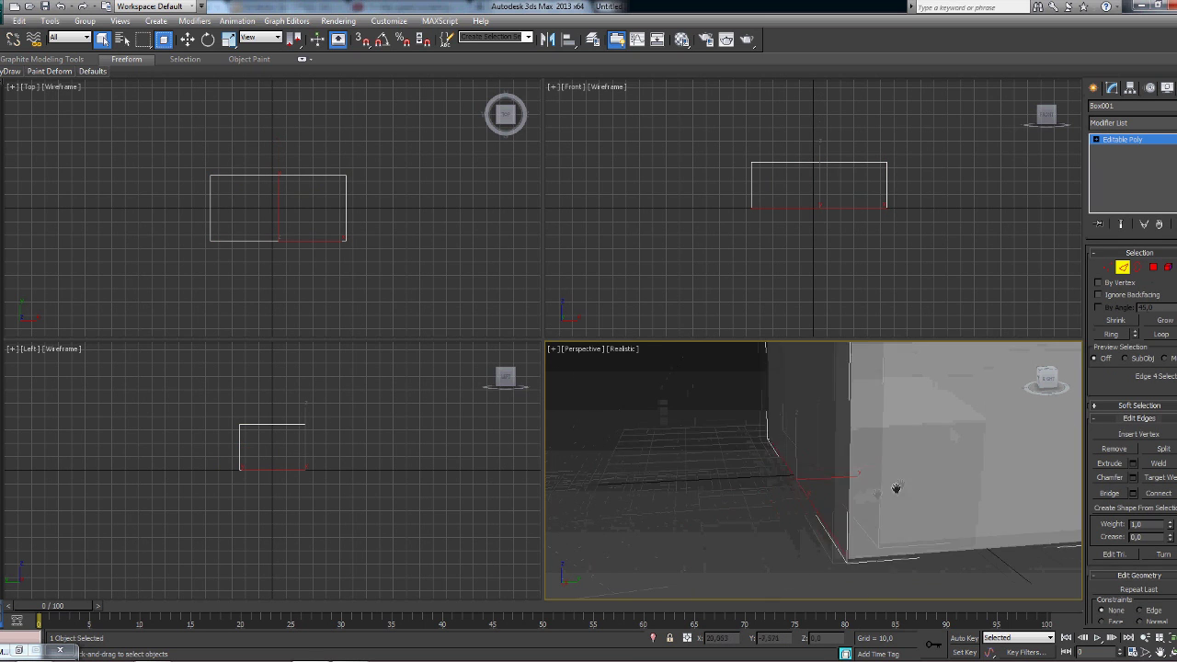
{"action": "left_click", "coordinate": [830, 507]}
{"action": "key", "text": "w"}
{"action": "left_click", "coordinate": [1042, 387]}
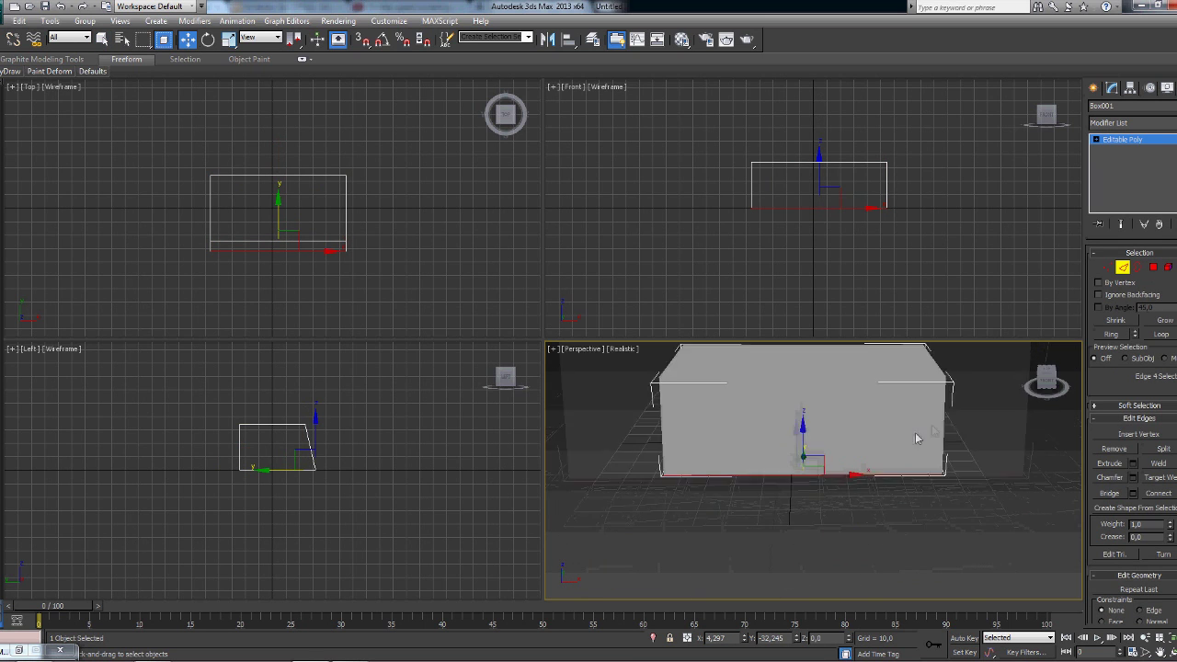
- Extrude the box's top face upward and scale it down into a tapered roof
{"action": "left_click", "coordinate": [1154, 267]}
{"action": "left_click", "coordinate": [809, 362]}
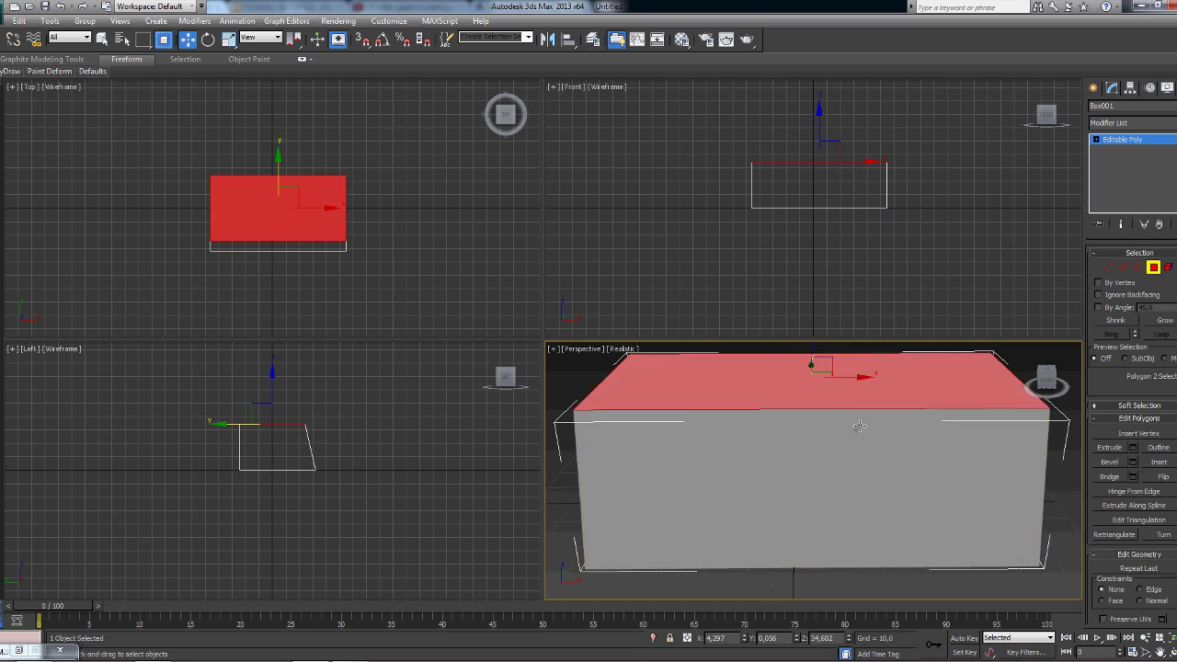
{"action": "middle_click_drag", "start_coordinate": [810, 363], "coordinate": [858, 427], "text": "alt"}
{"action": "left_click_drag", "start_coordinate": [945, 419], "coordinate": [934, 365]}
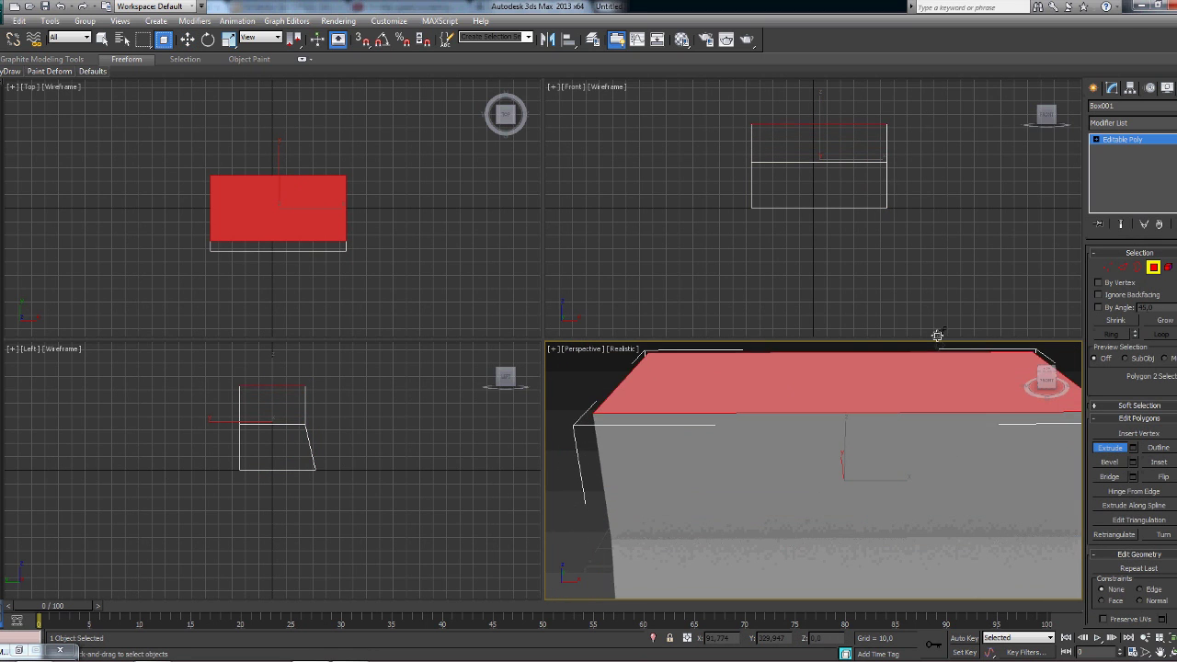
{"action": "scroll", "coordinate": [811, 440], "scroll_direction": "down", "scroll_amount": 4}
{"action": "left_click_drag", "start_coordinate": [809, 422], "coordinate": [809, 430]}
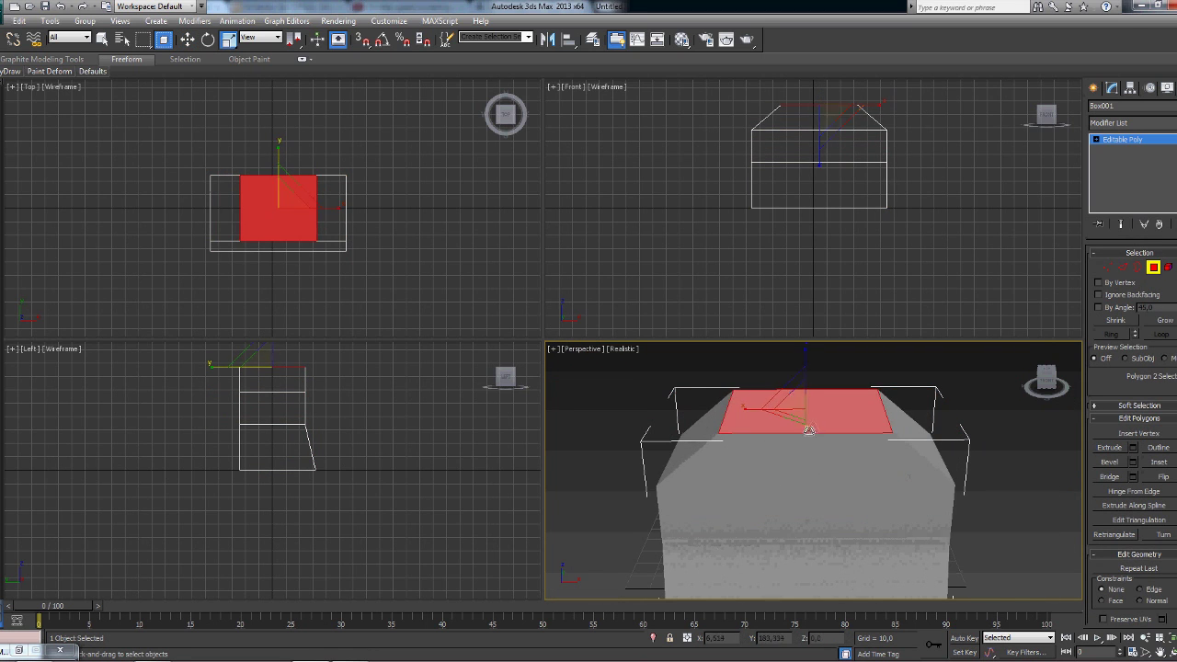
{"action": "scroll", "coordinate": [821, 397], "scroll_direction": "up", "scroll_amount": 5}
{"action": "middle_click_drag", "start_coordinate": [1021, 415], "coordinate": [1012, 412], "text": "alt"}
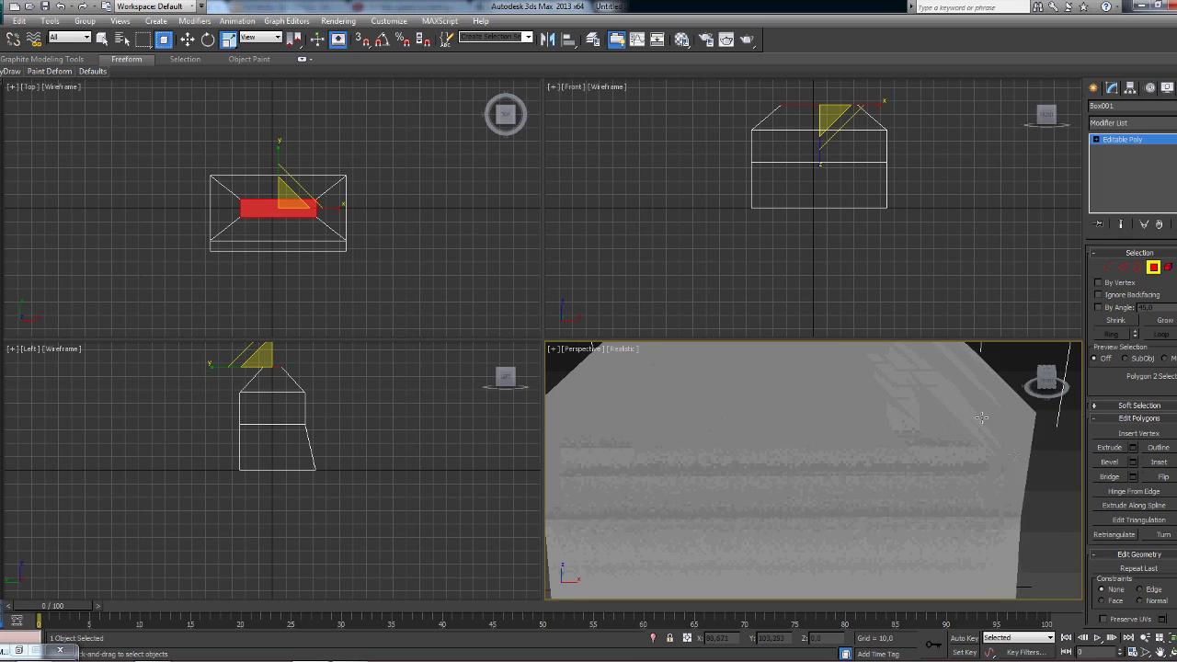
- Select a wall edge and Ring-select the edges around the walls
{"action": "left_click", "coordinate": [1009, 411]}
{"action": "left_click", "coordinate": [1009, 432]}
{"action": "left_click", "coordinate": [1123, 267]}
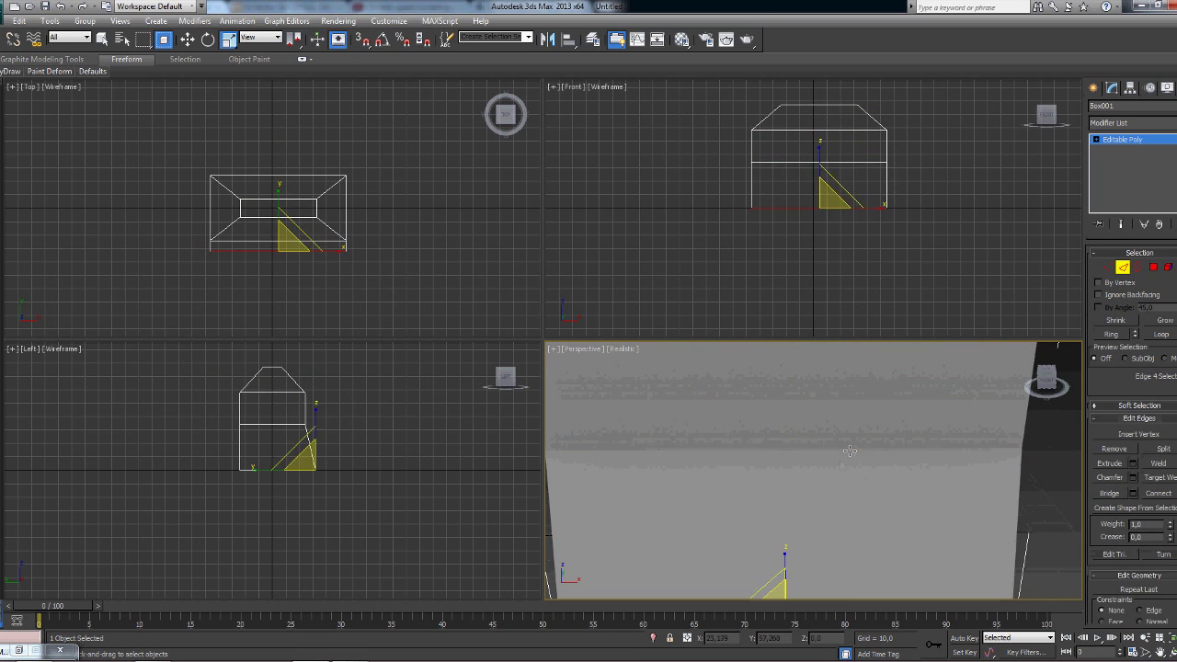
{"action": "left_click", "coordinate": [1113, 334]}
{"action": "scroll", "coordinate": [875, 415], "scroll_direction": "down", "scroll_amount": 2}
- Connect the edge rings to add vertical and horizontal edge loops across the walls
{"action": "left_click", "coordinate": [1159, 493], "text": "shift"}
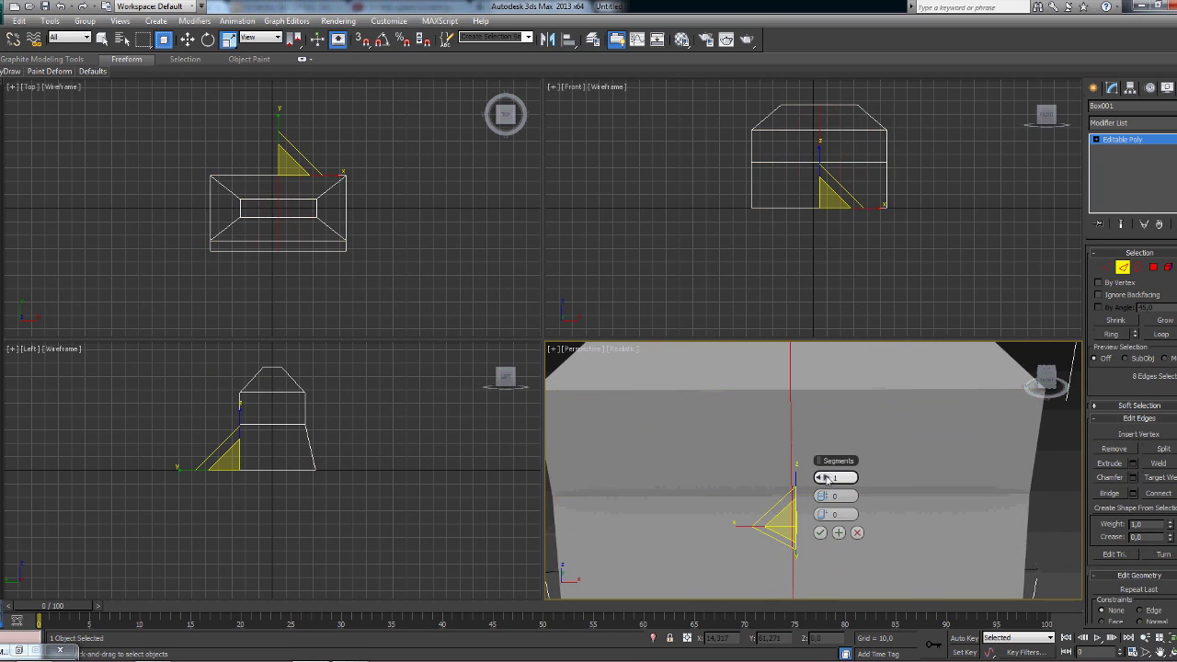
{"action": "left_click_drag", "start_coordinate": [853, 476], "coordinate": [854, 433]}
{"action": "left_click", "coordinate": [823, 534]}
{"action": "left_click", "coordinate": [1159, 493], "text": "shift"}
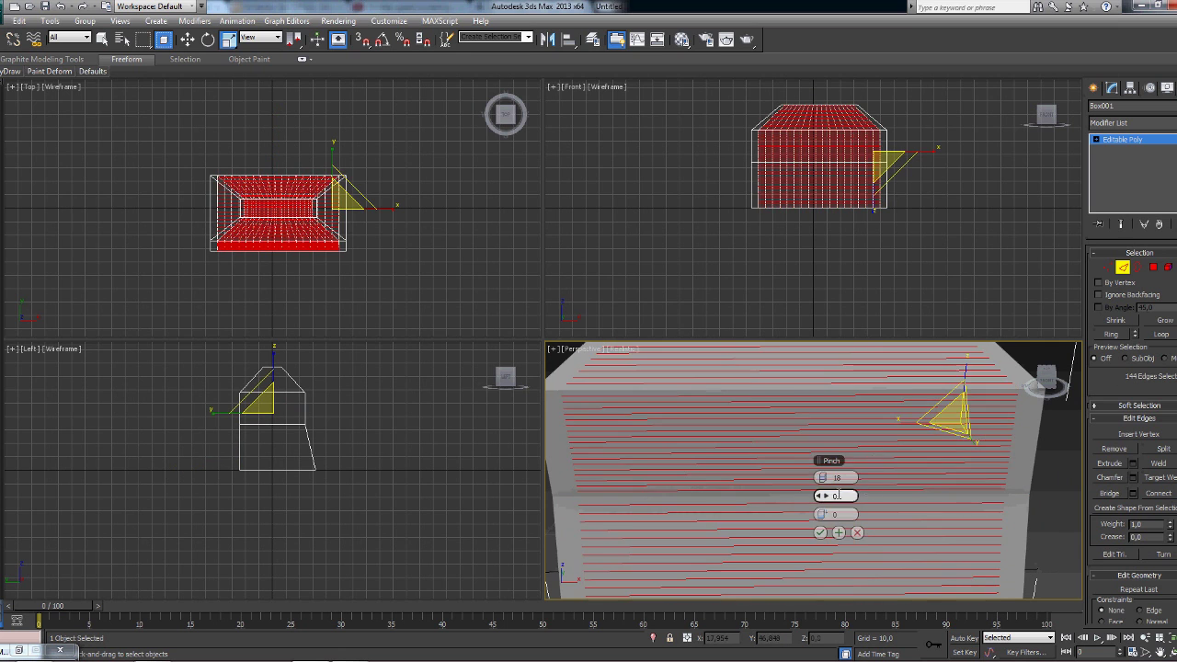
{"action": "left_click", "coordinate": [857, 533]}
{"action": "key", "text": "ctrl+z"}
{"action": "left_click", "coordinate": [1159, 493], "text": "shift"}
{"action": "left_click_drag", "start_coordinate": [821, 477], "coordinate": [822, 467]}
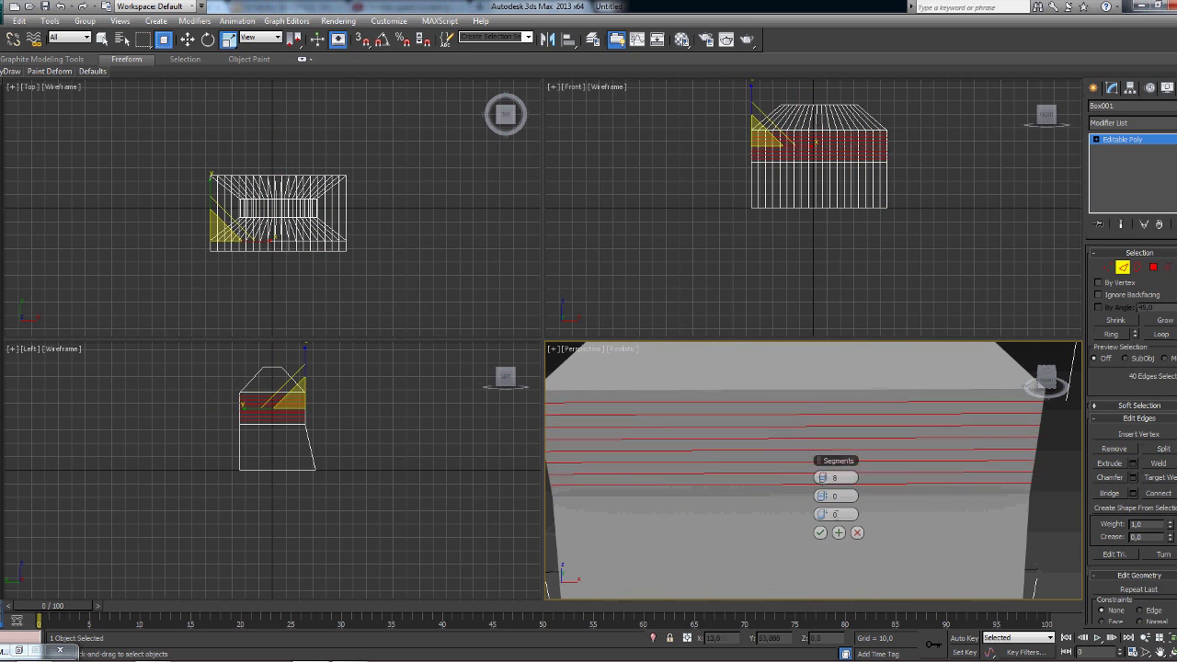
{"action": "left_click", "coordinate": [820, 532]}
- Select the top band of wall polygons and extrude it outward as an overhanging eave
{"action": "key", "text": "4"}
{"action": "left_click", "coordinate": [870, 442]}
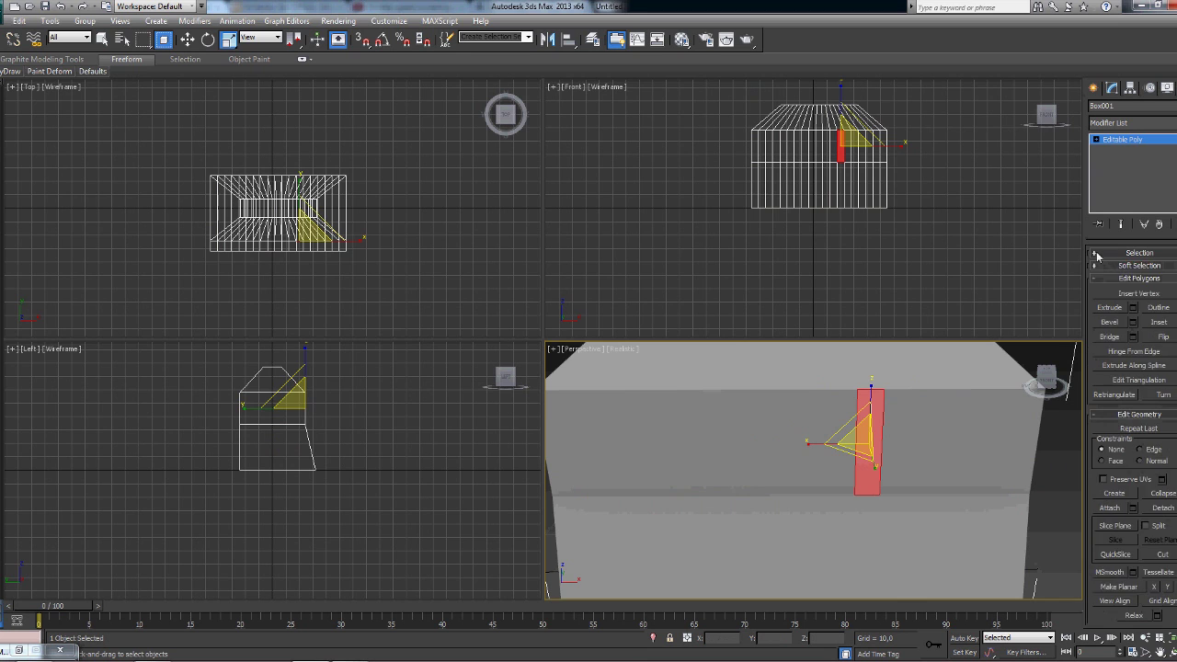
{"action": "left_click", "coordinate": [1123, 267]}
{"action": "mouse_move", "coordinate": [811, 465]}
{"action": "middle_mouse_down"}
{"action": "mouse_move", "coordinate": [852, 470]}
{"action": "mouse_move", "coordinate": [850, 433]}
{"action": "middle_mouse_up"}
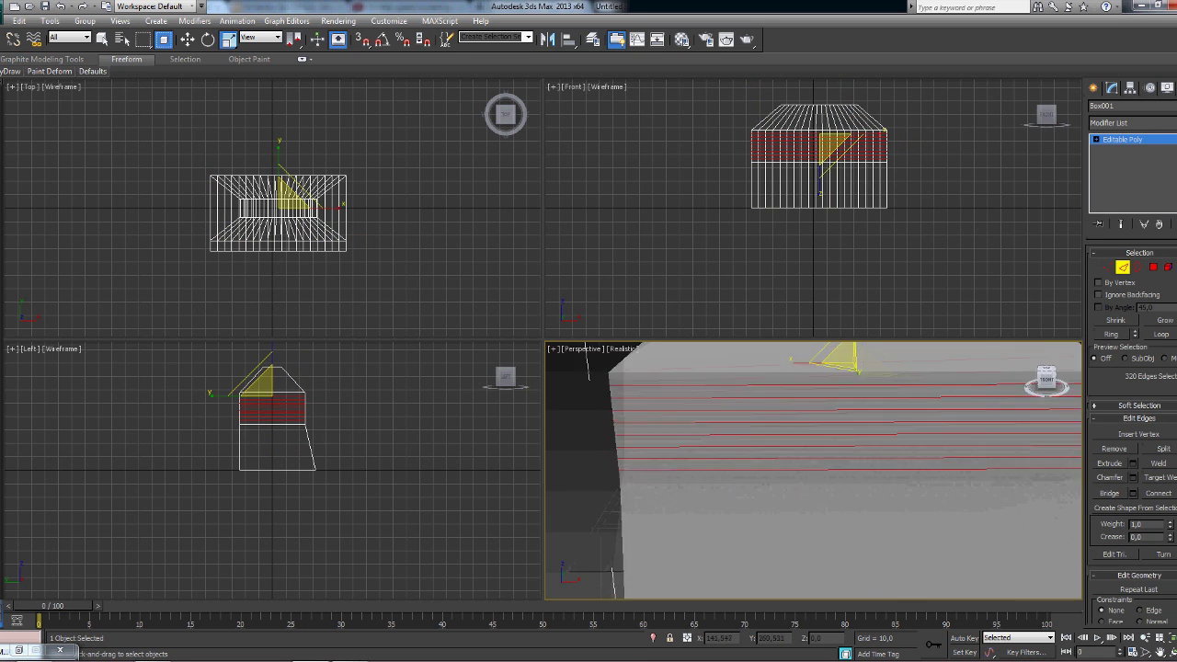
{"action": "key", "text": "4"}
{"action": "left_click", "coordinate": [842, 405]}
{"action": "left_click", "coordinate": [841, 381], "text": "shift"}
{"action": "mouse_move", "coordinate": [841, 381]}
{"action": "middle_mouse_down", "text": "alt"}
{"action": "mouse_move", "coordinate": [883, 414]}
{"action": "mouse_move", "coordinate": [910, 396]}
{"action": "mouse_move", "coordinate": [1049, 377]}
{"action": "middle_mouse_up", "text": "alt"}
{"action": "left_click", "coordinate": [1110, 447]}
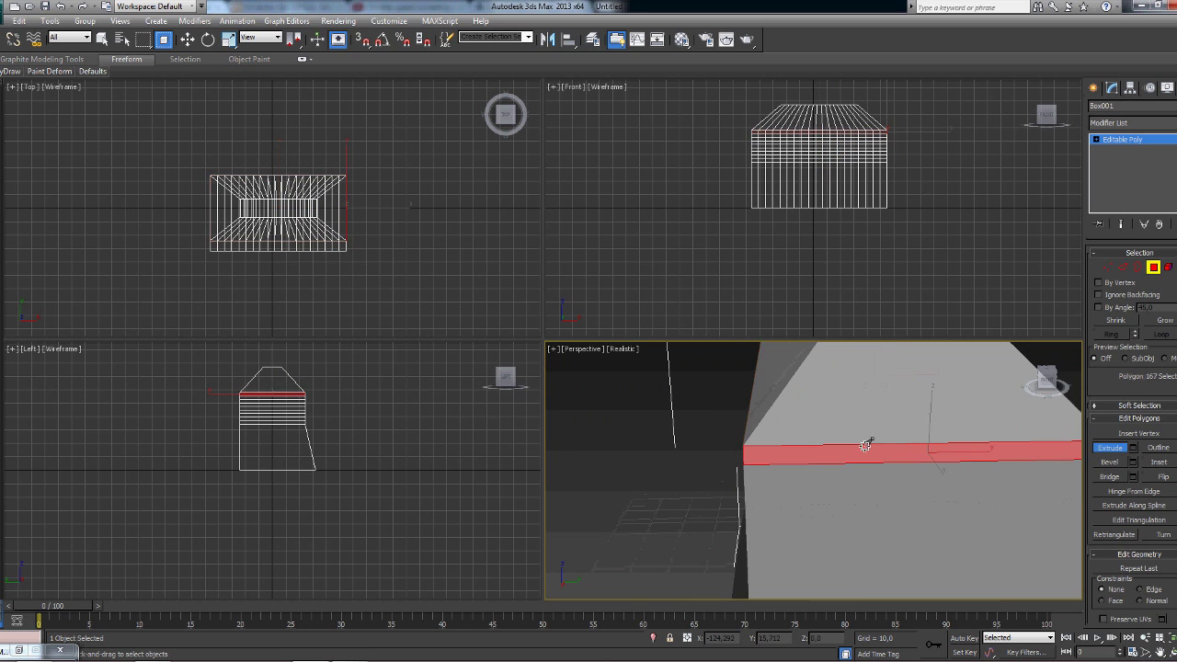
{"action": "mouse_move", "coordinate": [866, 445]}
{"action": "middle_mouse_down", "text": "alt"}
{"action": "mouse_move", "coordinate": [951, 478]}
{"action": "mouse_move", "coordinate": [891, 459]}
{"action": "middle_mouse_up", "text": "alt"}
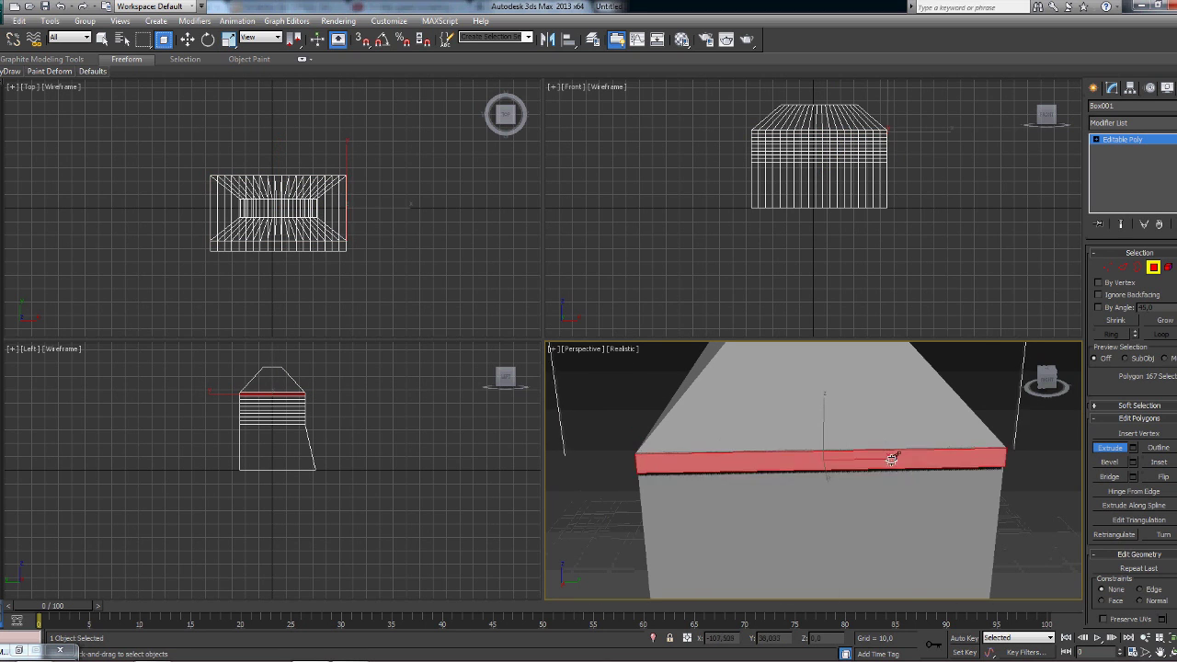
{"action": "left_click", "coordinate": [1133, 447]}
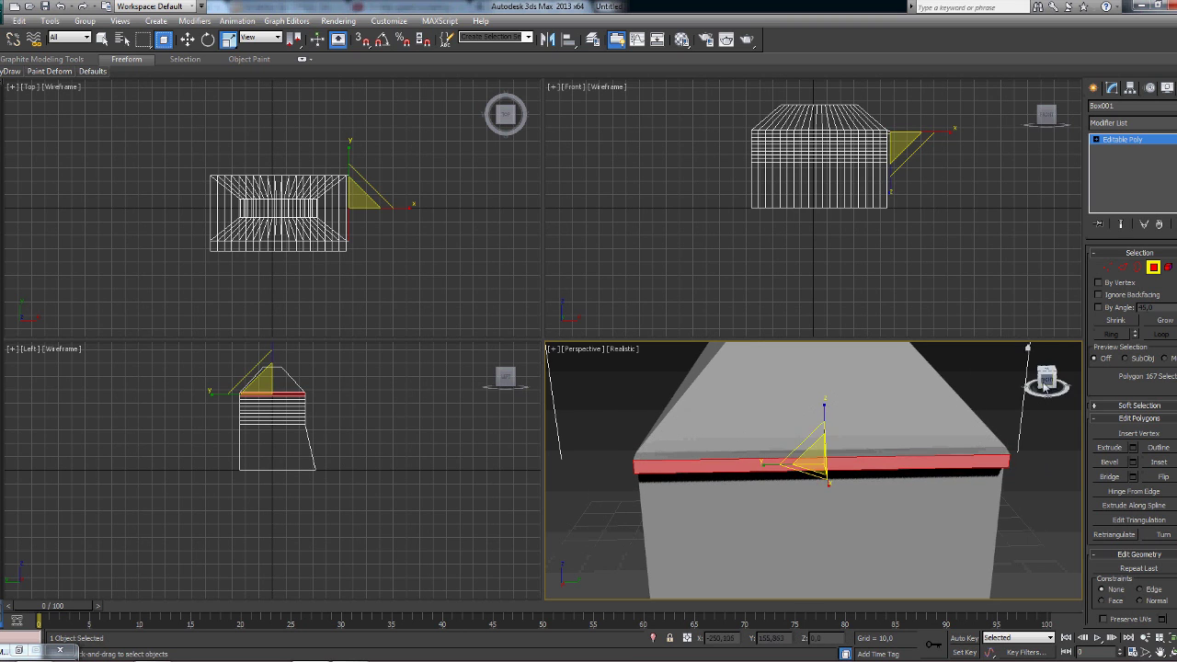
{"action": "left_click_drag", "start_coordinate": [1045, 387], "coordinate": [819, 433]}
- Select the whole roof and move it down slightly
{"action": "scroll", "coordinate": [760, 489], "scroll_direction": "down", "scroll_amount": 3}
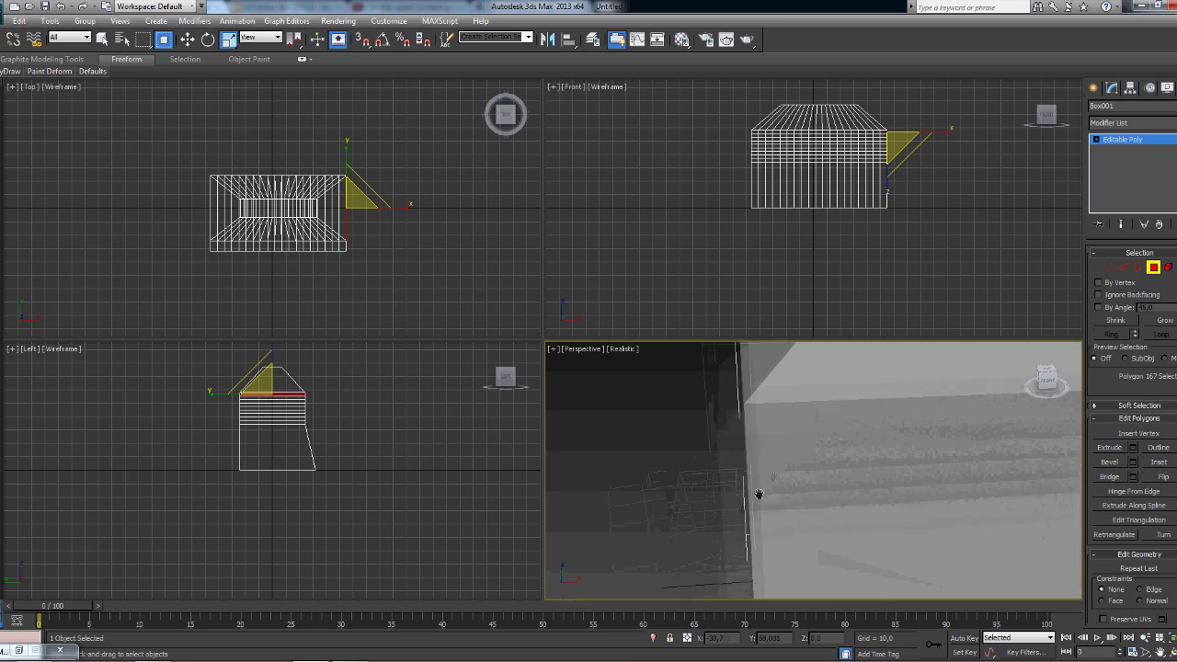
{"action": "scroll", "coordinate": [760, 488], "scroll_direction": "down", "scroll_amount": 2}
{"action": "left_click", "coordinate": [651, 471]}
{"action": "left_click", "coordinate": [807, 447], "text": "shift"}
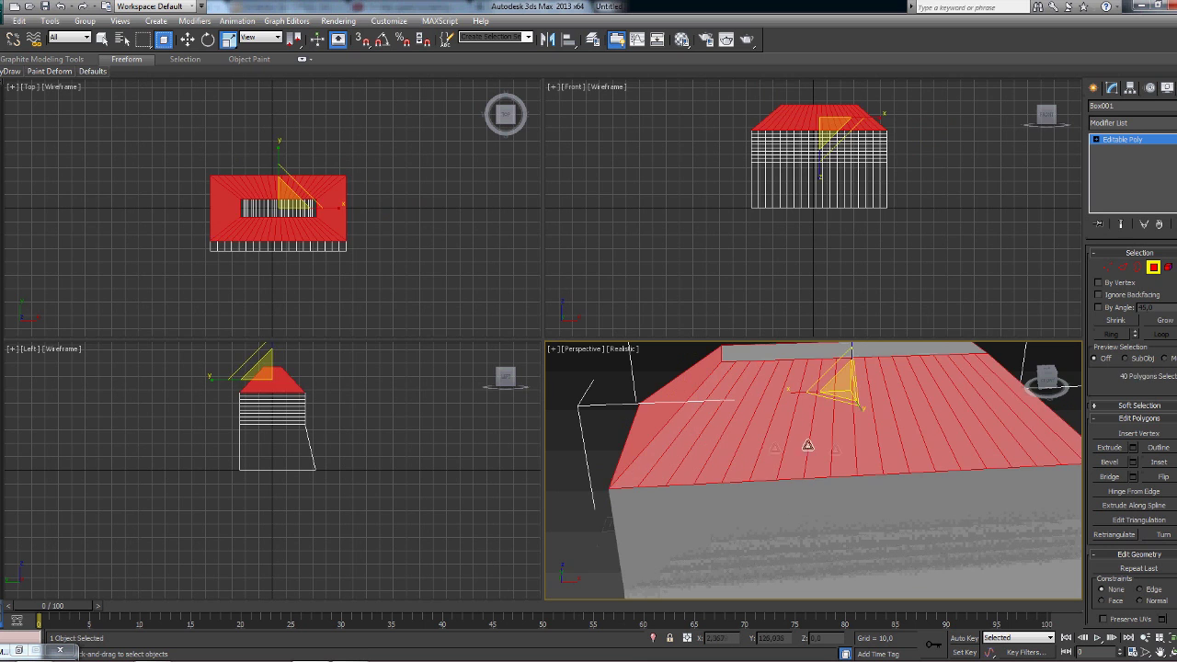
{"action": "middle_click_drag", "start_coordinate": [807, 447], "coordinate": [846, 381], "text": "alt"}
{"action": "key", "text": "w"}
{"action": "left_click_drag", "start_coordinate": [852, 360], "coordinate": [852, 369]}
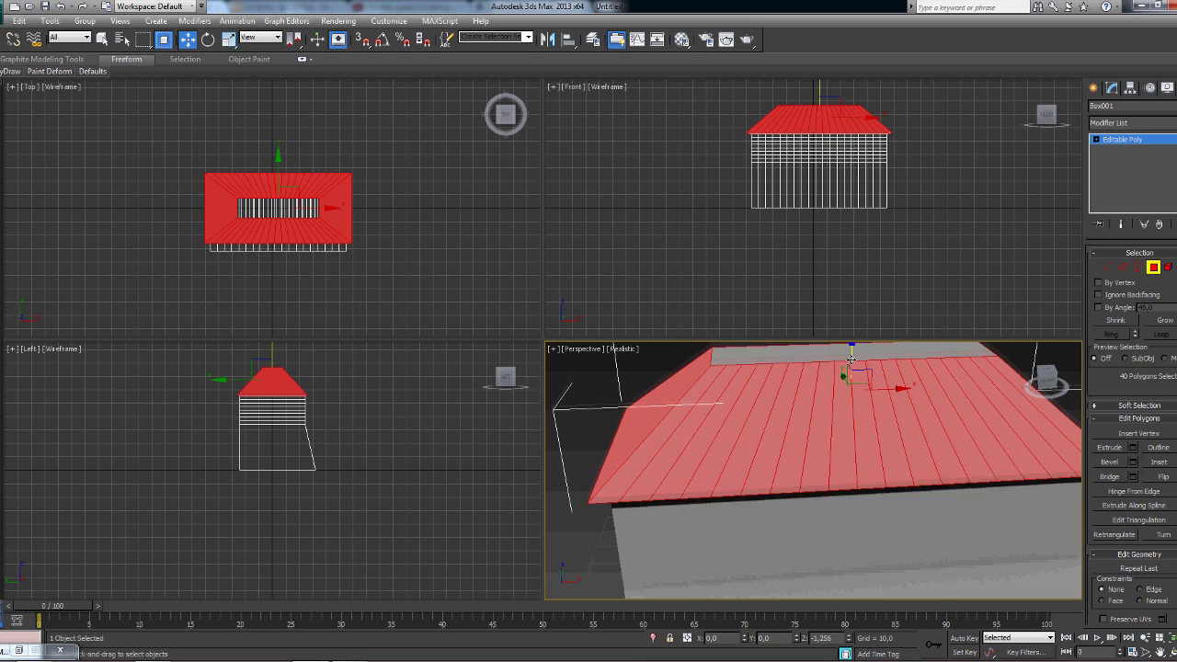
{"action": "mouse_move", "coordinate": [852, 370]}
{"action": "middle_mouse_down", "text": "alt"}
{"action": "mouse_move", "coordinate": [864, 377]}
{"action": "mouse_move", "coordinate": [828, 395]}
{"action": "mouse_move", "coordinate": [717, 409]}
{"action": "middle_mouse_up", "text": "alt"}
- Extrude the front window polygons inward to recess them, then inset their faces
{"action": "left_click", "coordinate": [643, 413]}
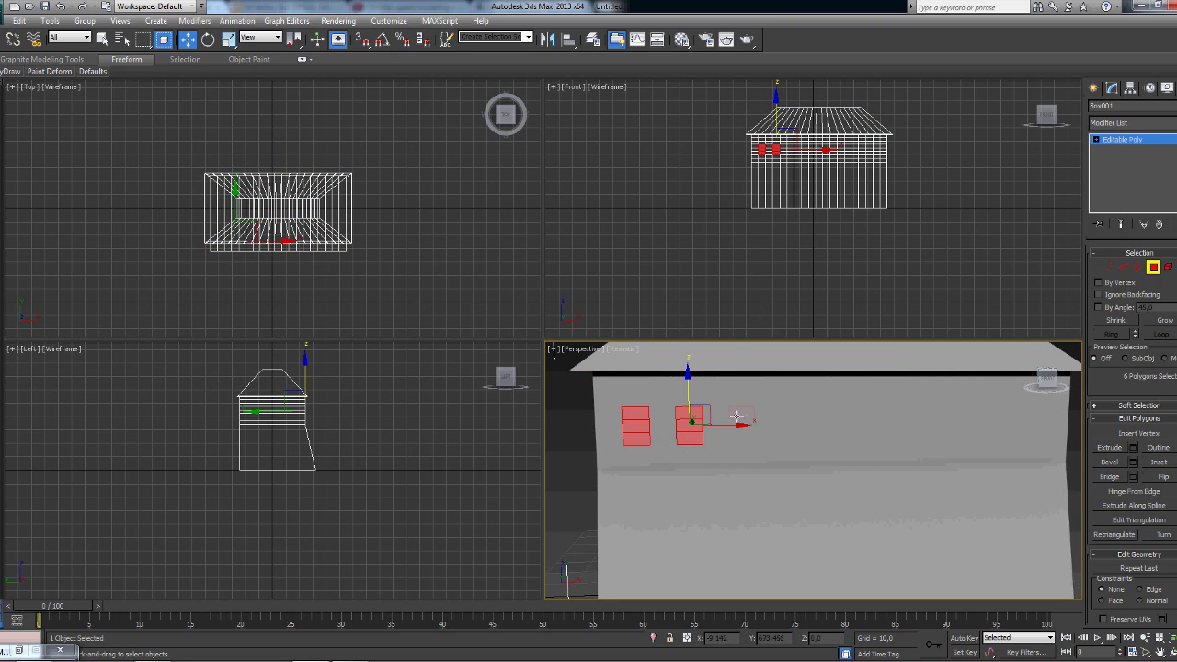
{"action": "left_click", "coordinate": [796, 427], "text": "ctrl"}
{"action": "middle_click_drag", "start_coordinate": [832, 441], "coordinate": [929, 441], "text": "alt"}
{"action": "left_click", "coordinate": [938, 445], "text": "ctrl"}
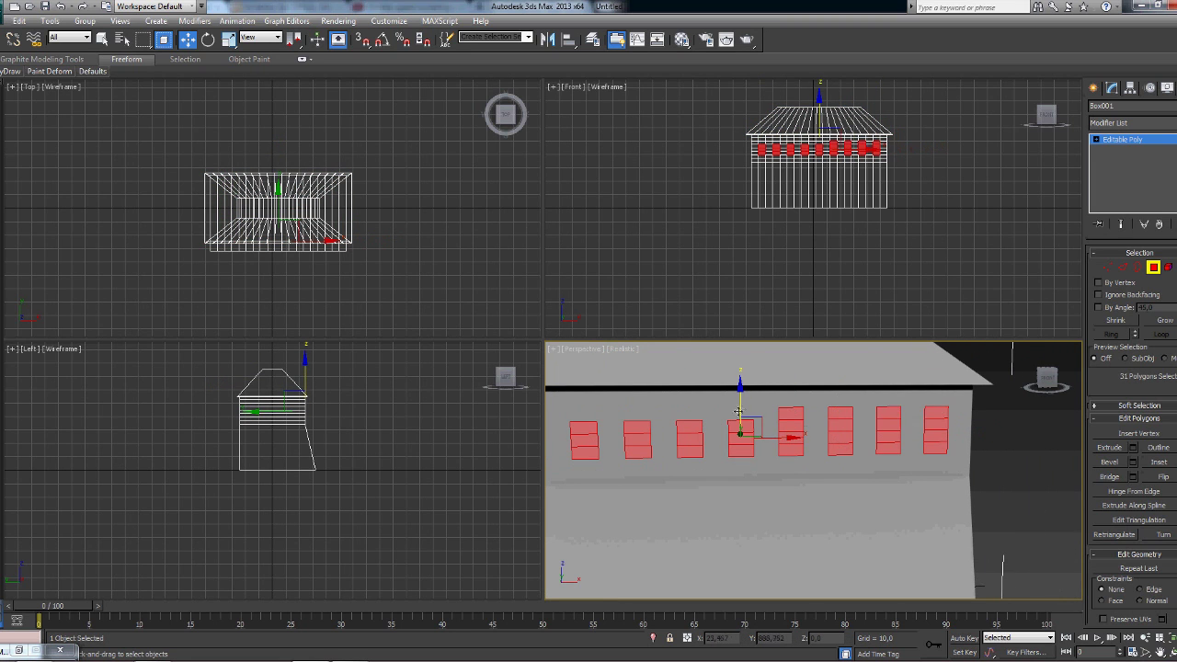
{"action": "middle_click_drag", "start_coordinate": [591, 419], "coordinate": [757, 423], "text": "alt"}
{"action": "scroll", "coordinate": [671, 416], "scroll_direction": "up", "scroll_amount": 3}
{"action": "middle_click_drag", "start_coordinate": [671, 415], "coordinate": [837, 451]}
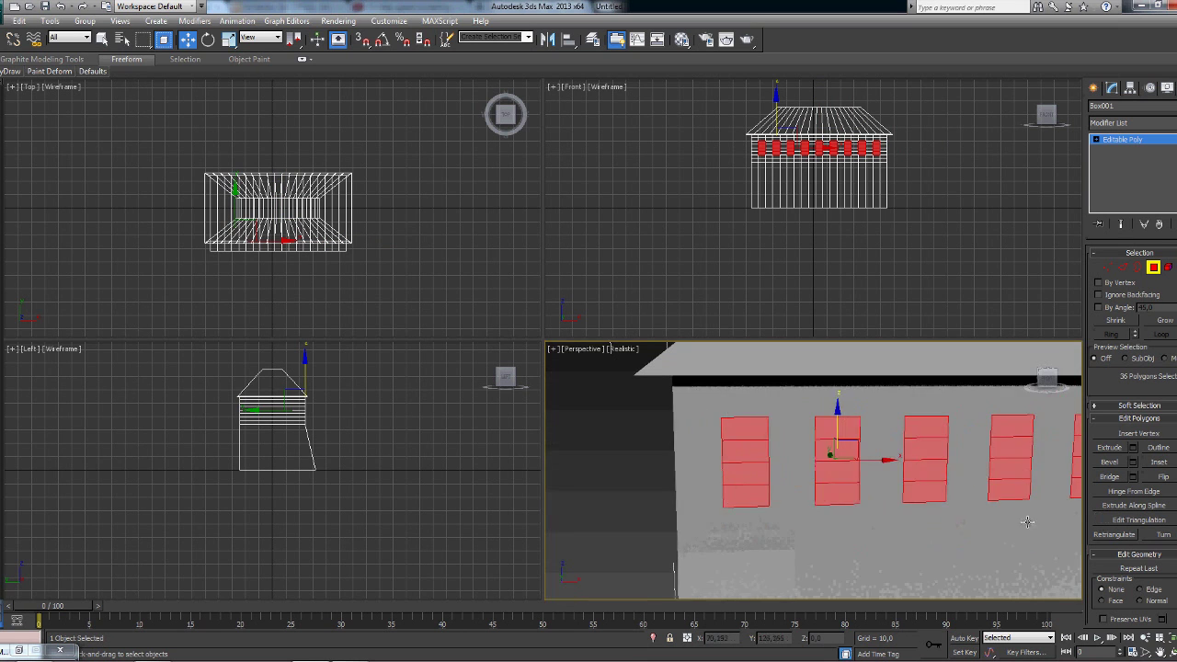
{"action": "key", "text": "shift+e"}
{"action": "left_click_drag", "start_coordinate": [756, 482], "coordinate": [756, 490]}
{"action": "key", "text": "shift+i"}
{"action": "scroll", "coordinate": [751, 481], "scroll_direction": "down", "scroll_amount": 2}
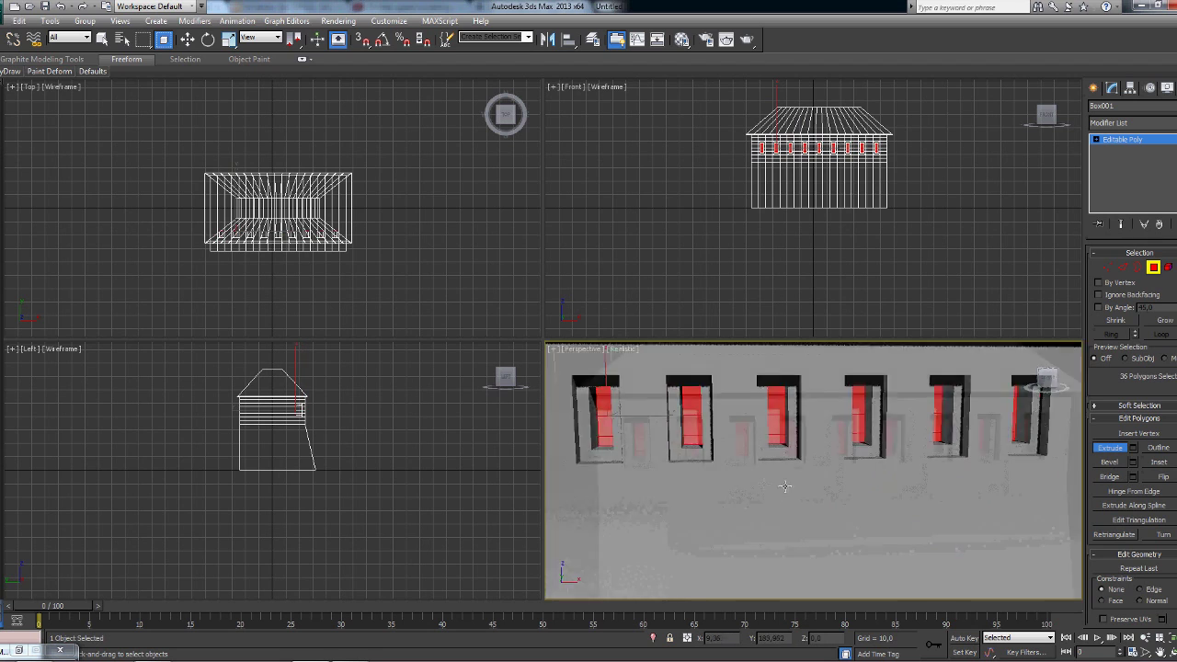
- Select all nine window sill faces, extrude them outward, and switch to Scale
{"action": "left_click", "coordinate": [736, 460]}
{"action": "middle_click_drag", "start_coordinate": [735, 460], "coordinate": [717, 433], "text": "alt"}
{"action": "left_click", "coordinate": [717, 449], "text": "ctrl"}
{"action": "left_click_drag", "start_coordinate": [717, 449], "coordinate": [1067, 455], "text": "ctrl"}
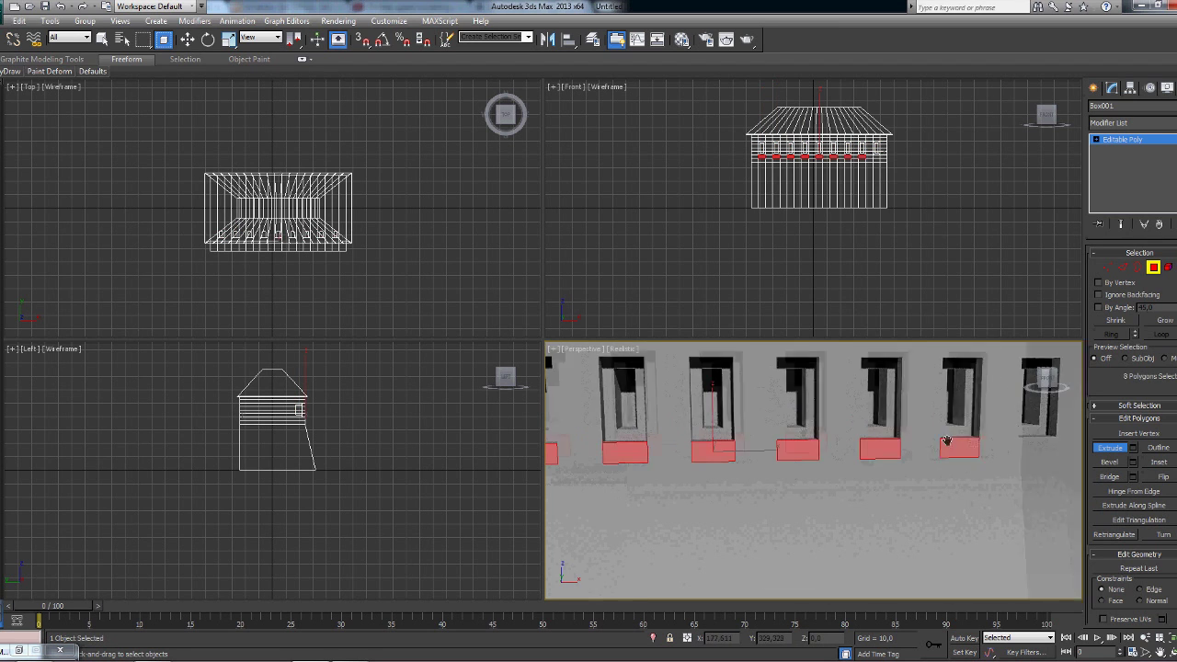
{"action": "scroll", "coordinate": [827, 459], "scroll_direction": "up", "scroll_amount": 3}
{"action": "middle_click_drag", "start_coordinate": [936, 490], "coordinate": [894, 491]}
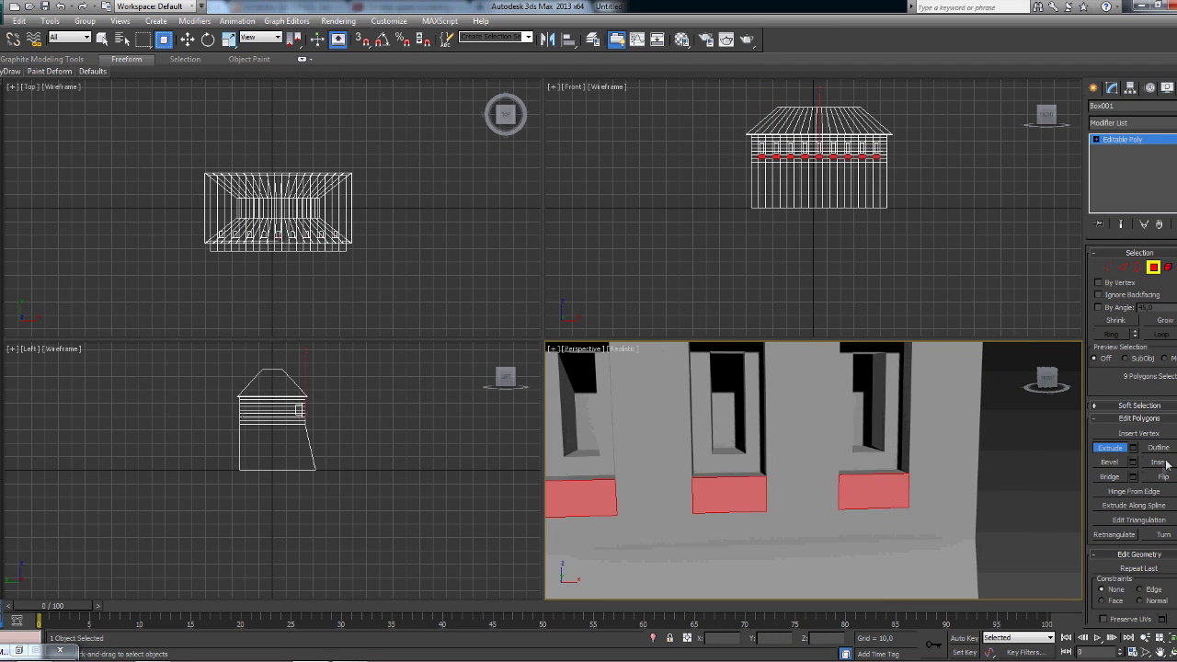
{"action": "mouse_move", "coordinate": [904, 504]}
{"action": "left_mouse_down"}
{"action": "mouse_move", "coordinate": [908, 494]}
{"action": "mouse_move", "coordinate": [880, 495]}
{"action": "left_mouse_up"}
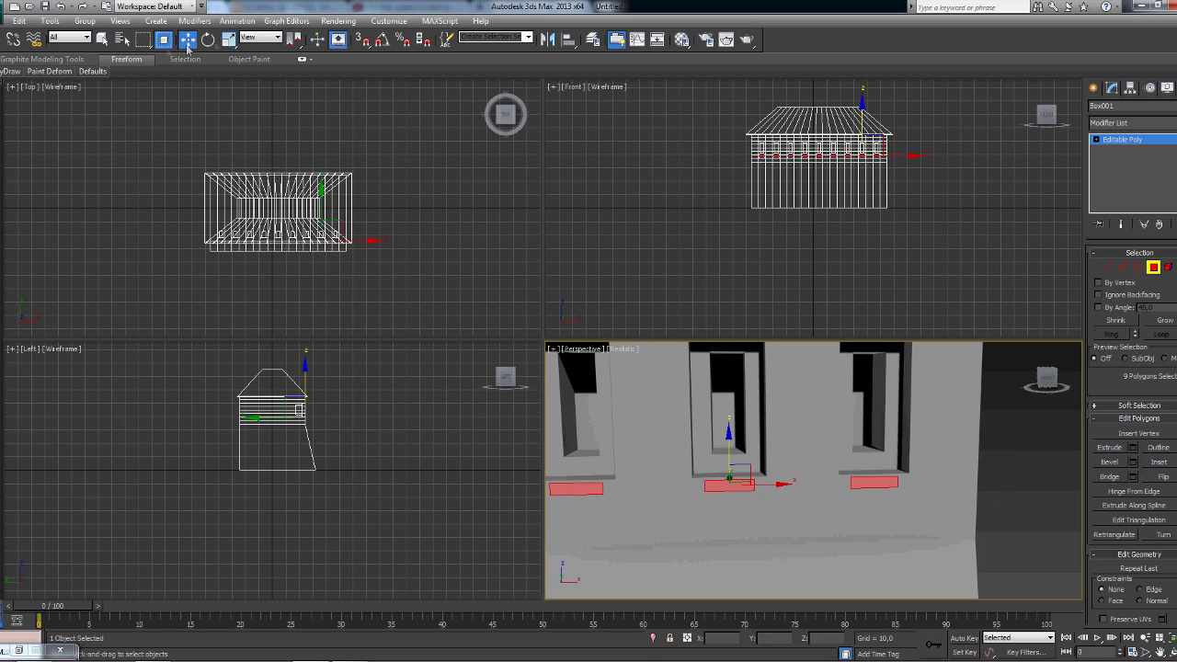
{"action": "key", "text": "r"}
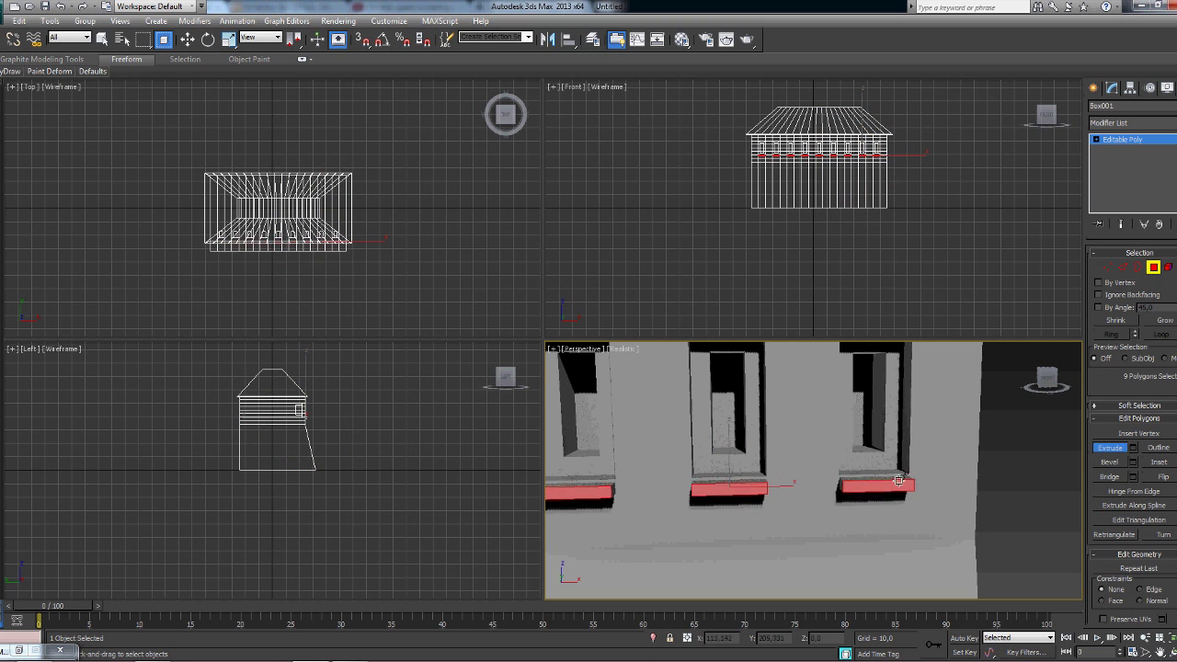
- Orbit and zoom around the building to check the windows, sills and roof
{"action": "left_click_drag", "start_coordinate": [1046, 373], "coordinate": [805, 451]}
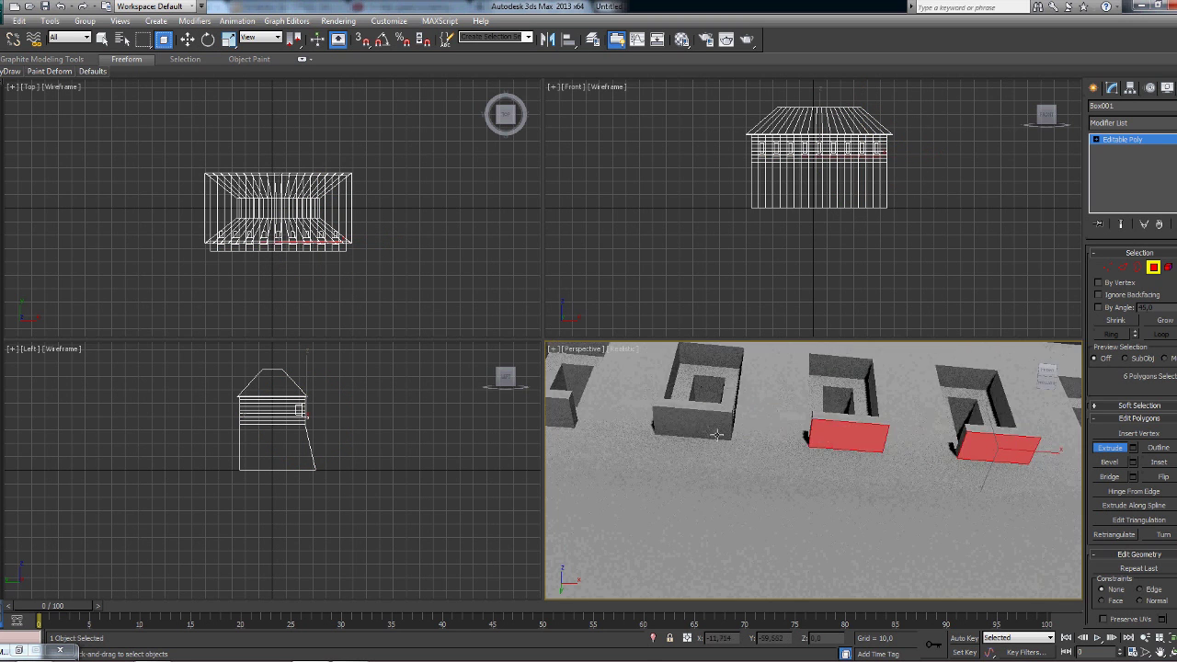
{"action": "middle_click_drag", "start_coordinate": [805, 451], "coordinate": [861, 448], "text": "alt"}
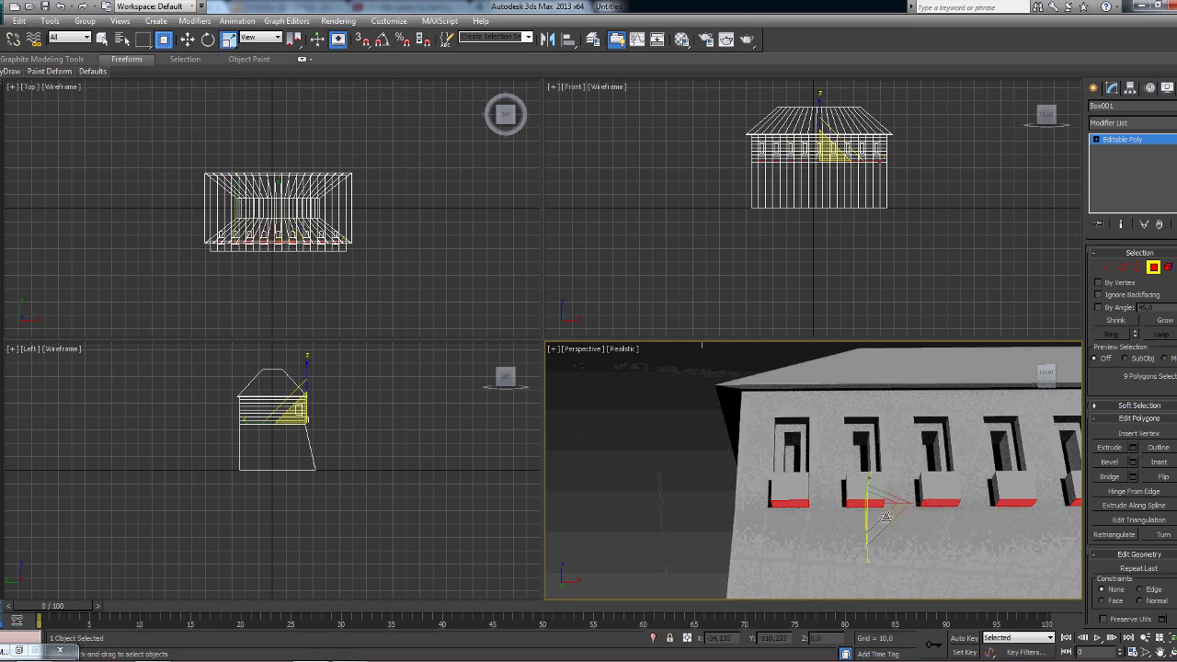
{"action": "middle_click_drag", "start_coordinate": [885, 518], "coordinate": [784, 496], "text": "alt"}
{"action": "middle_click_drag", "start_coordinate": [989, 432], "coordinate": [1046, 379], "text": "alt"}
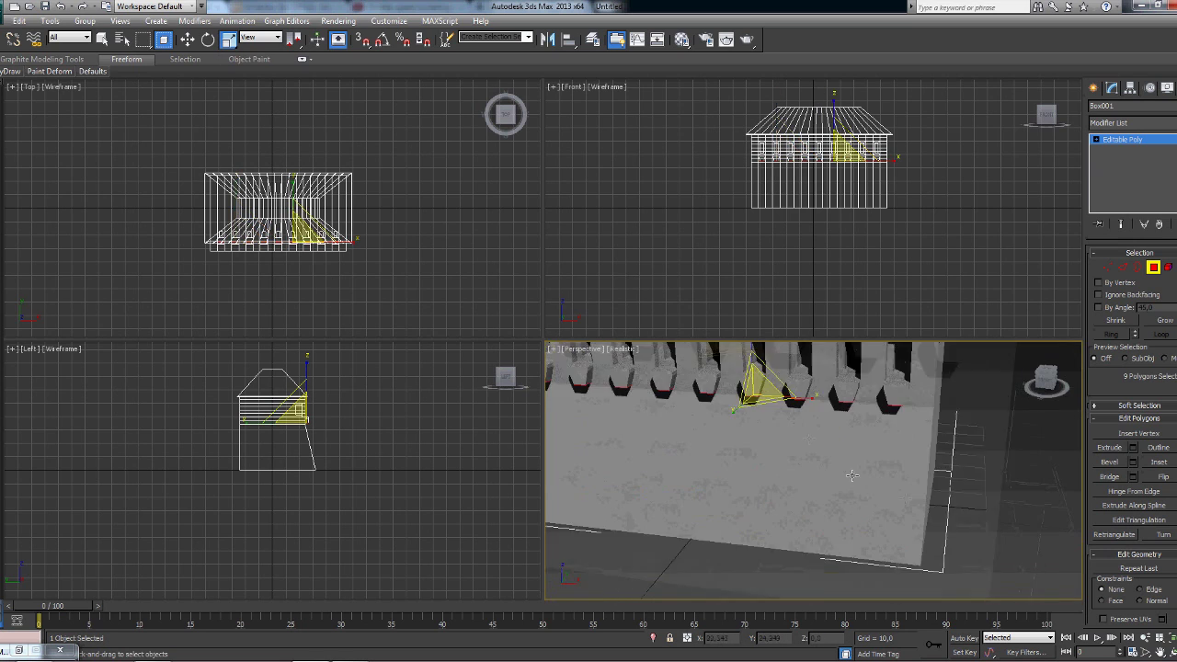
{"action": "left_click", "coordinate": [1047, 379]}
{"action": "scroll", "coordinate": [911, 482], "scroll_direction": "up", "scroll_amount": 3}
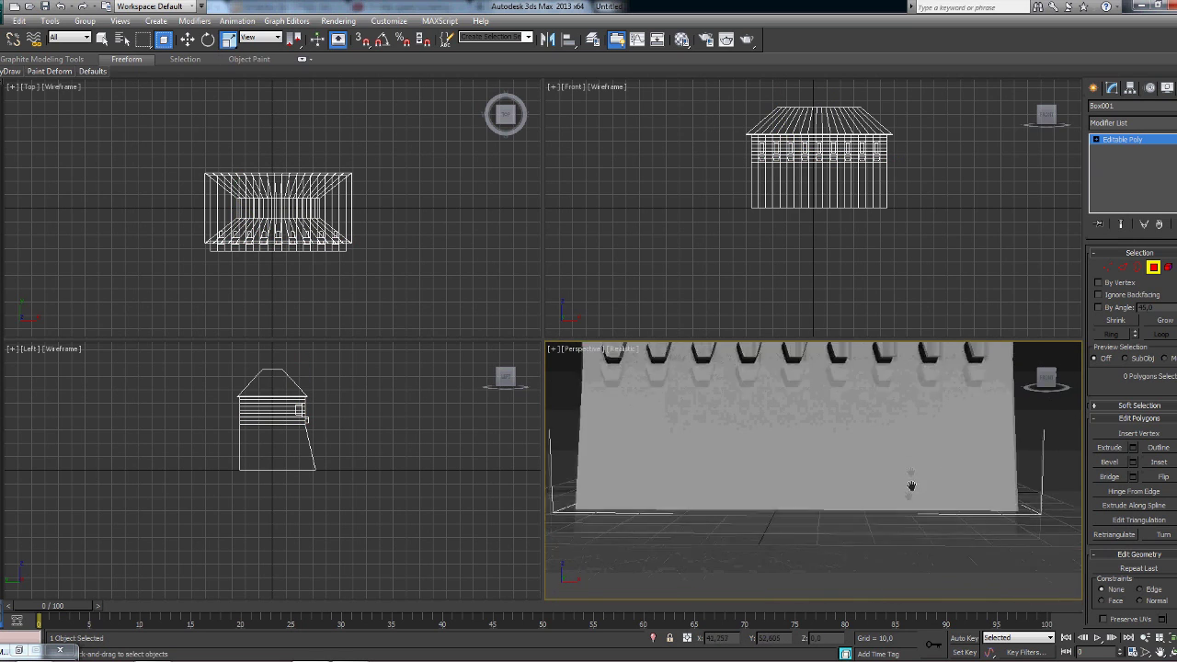
{"action": "scroll", "coordinate": [966, 491], "scroll_direction": "up", "scroll_amount": 3}
{"action": "scroll", "coordinate": [1051, 384], "scroll_direction": "up", "scroll_amount": 2}
{"action": "middle_click_drag", "start_coordinate": [1051, 384], "coordinate": [816, 371], "text": "alt"}
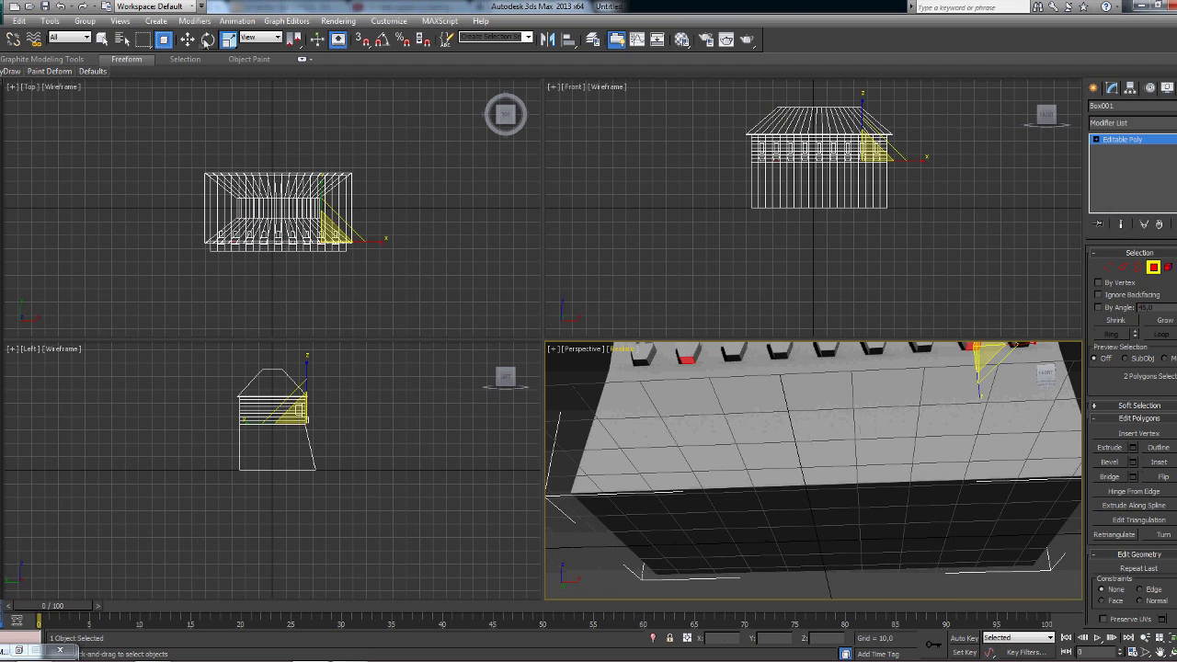
{"action": "middle_click_drag", "start_coordinate": [960, 296], "coordinate": [954, 467], "text": "alt"}
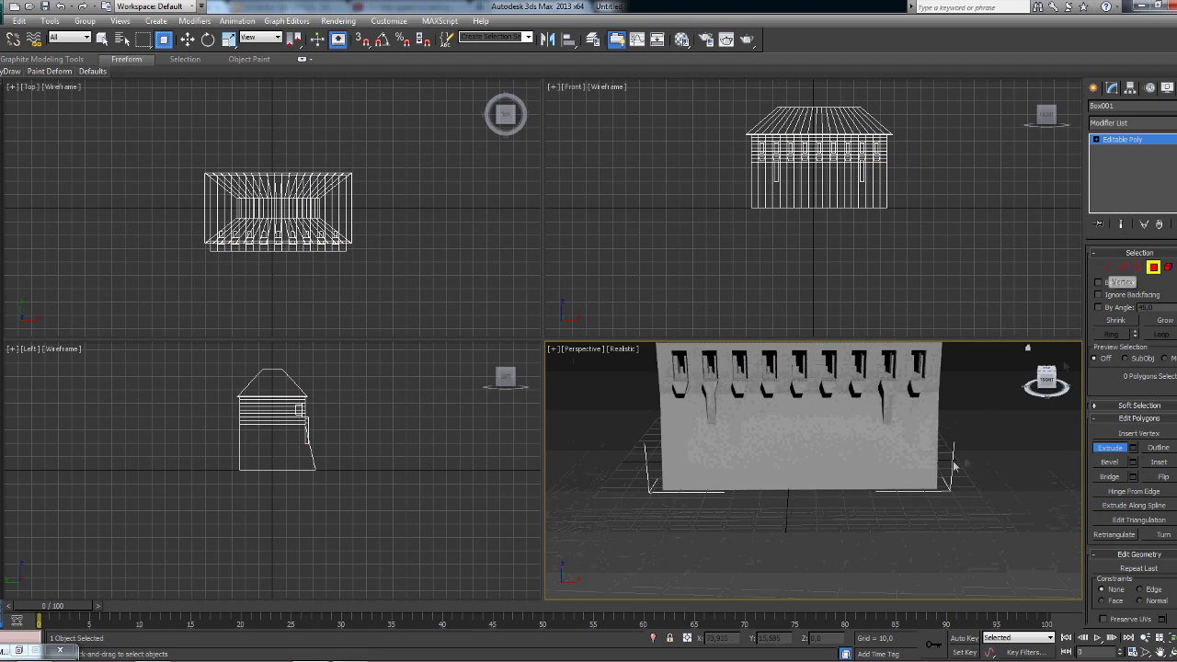
{"action": "middle_click_drag", "start_coordinate": [1051, 438], "coordinate": [1024, 499], "text": "alt"}
- Create a second box in front of the building's front wall
{"action": "left_click", "coordinate": [1093, 87]}
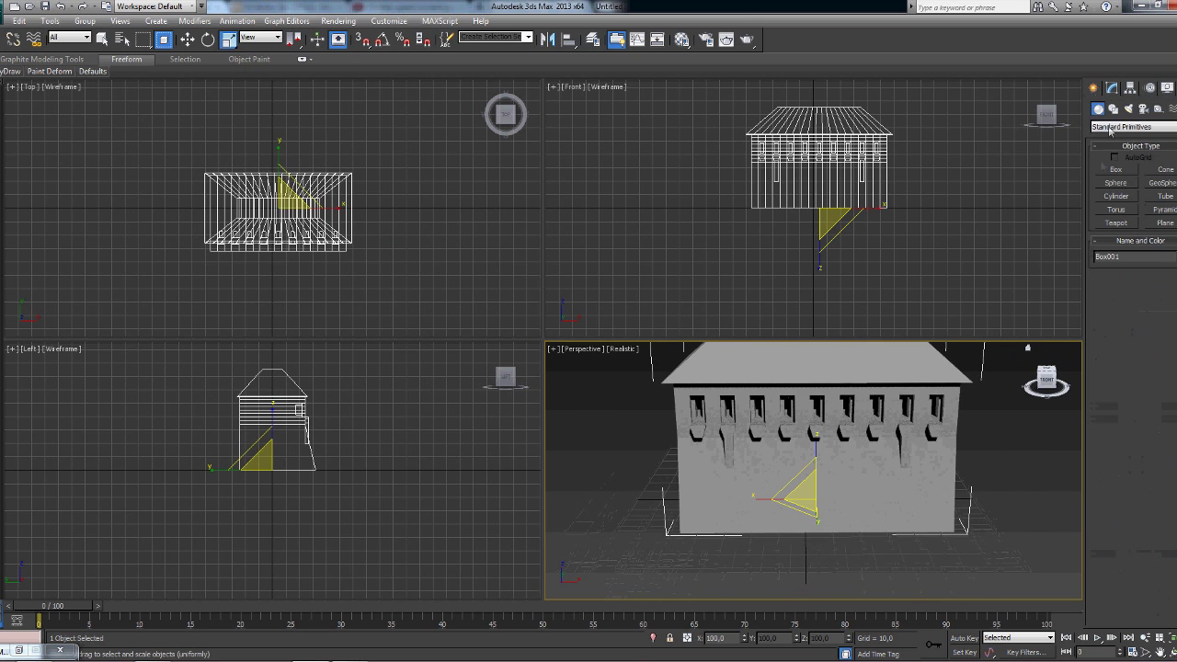
{"action": "left_click", "coordinate": [1116, 170]}
{"action": "middle_click_drag", "start_coordinate": [920, 432], "coordinate": [920, 387], "text": "alt"}
{"action": "left_click_drag", "start_coordinate": [790, 480], "coordinate": [864, 523]}
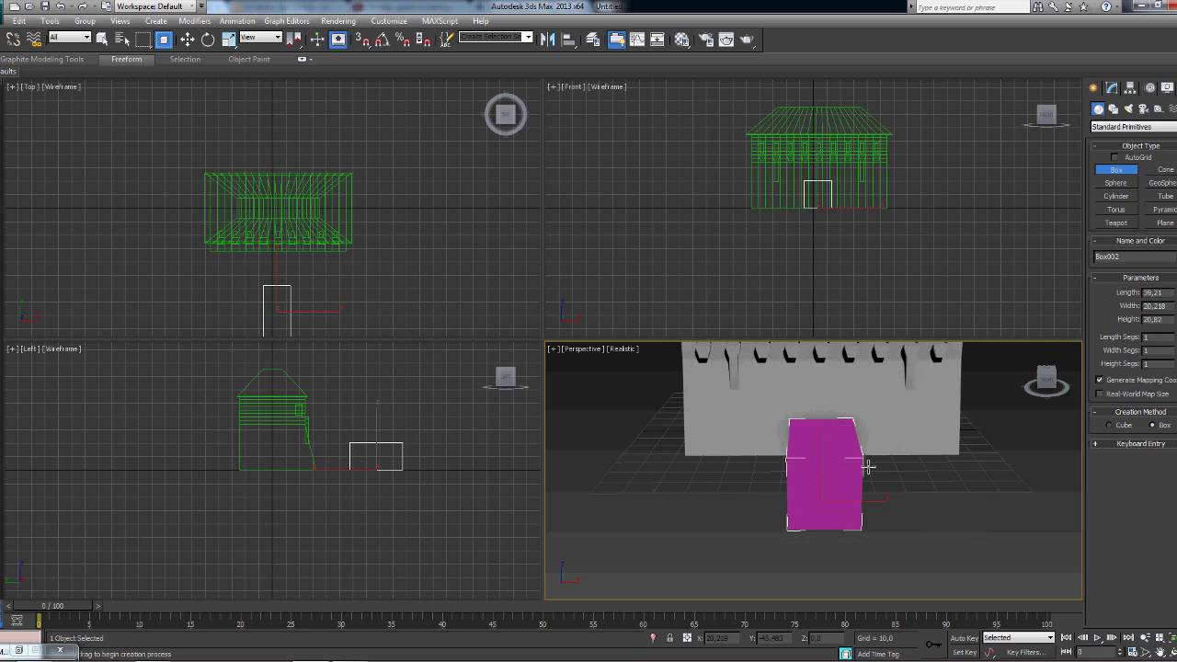
{"action": "middle_click_drag", "start_coordinate": [868, 466], "coordinate": [917, 473], "text": "alt"}
- Colour the new box grey in the Material Editor
{"action": "key", "text": "m"}
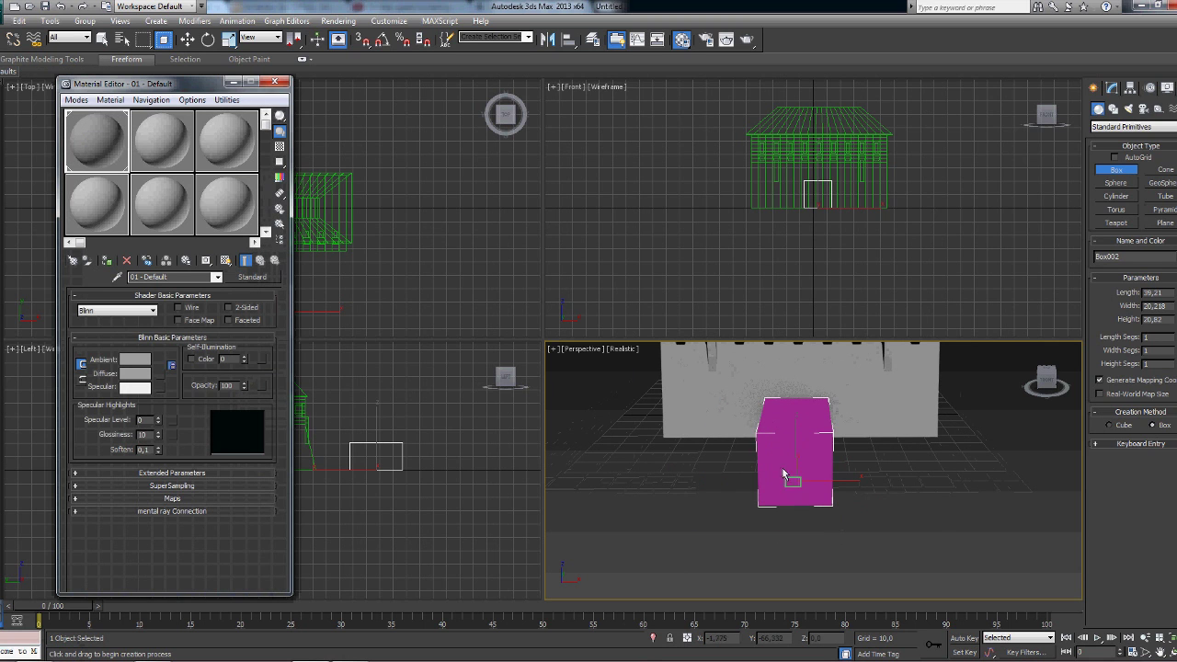
{"action": "left_click", "coordinate": [106, 260]}
{"action": "left_click", "coordinate": [1170, 257]}
{"action": "left_click", "coordinate": [644, 402]}
{"action": "scroll", "coordinate": [870, 460], "scroll_direction": "up", "scroll_amount": 3}
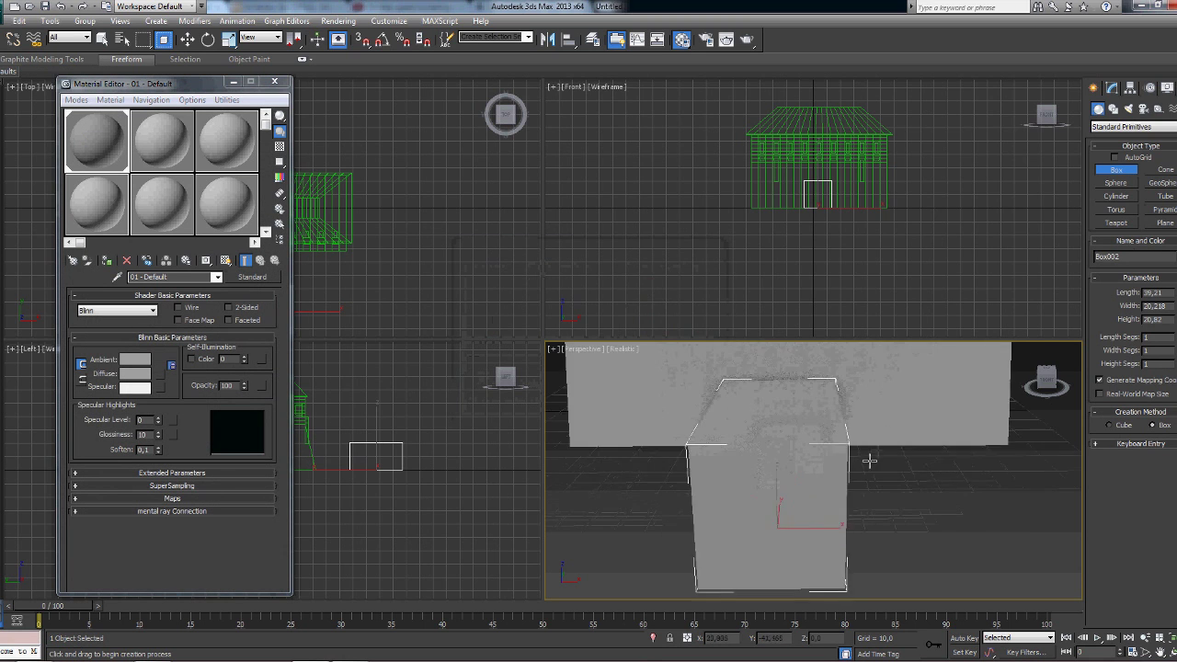
{"action": "key", "text": "m"}
{"action": "scroll", "coordinate": [738, 411], "scroll_direction": "down", "scroll_amount": 3}
- Move the new box back against the middle of the front wall
{"action": "key", "text": "w"}
{"action": "left_click", "coordinate": [818, 226]}
{"action": "scroll", "coordinate": [797, 288], "scroll_direction": "up", "scroll_amount": 5}
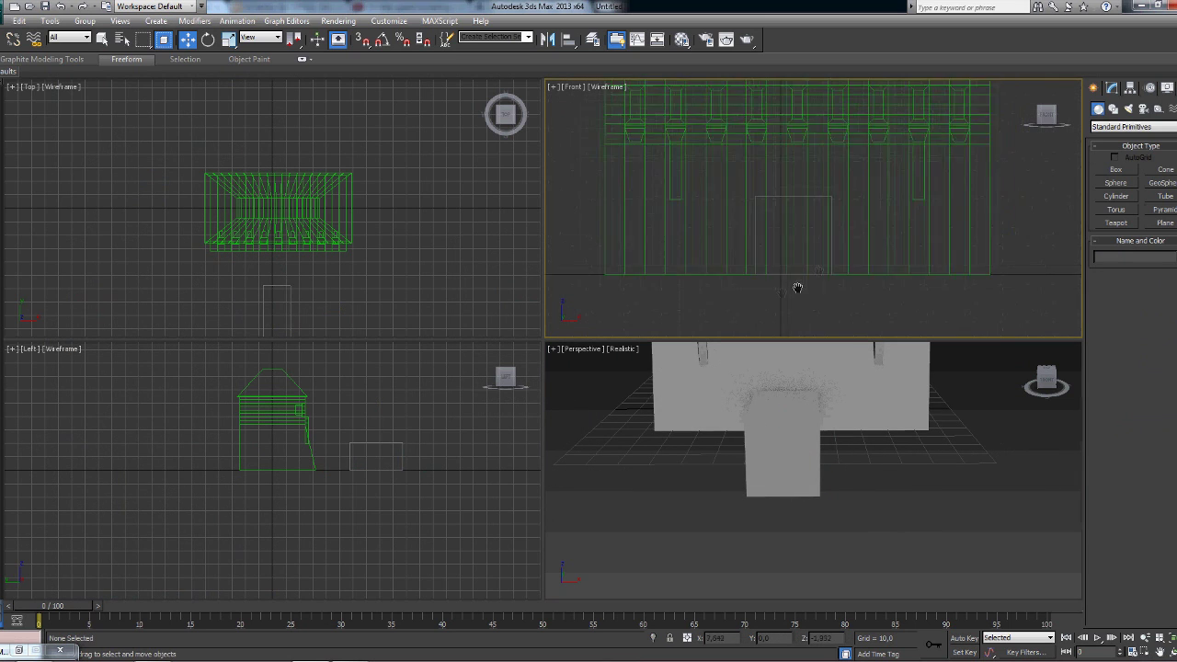
{"action": "middle_click_drag", "start_coordinate": [798, 287], "coordinate": [767, 304]}
{"action": "left_click", "coordinate": [793, 290]}
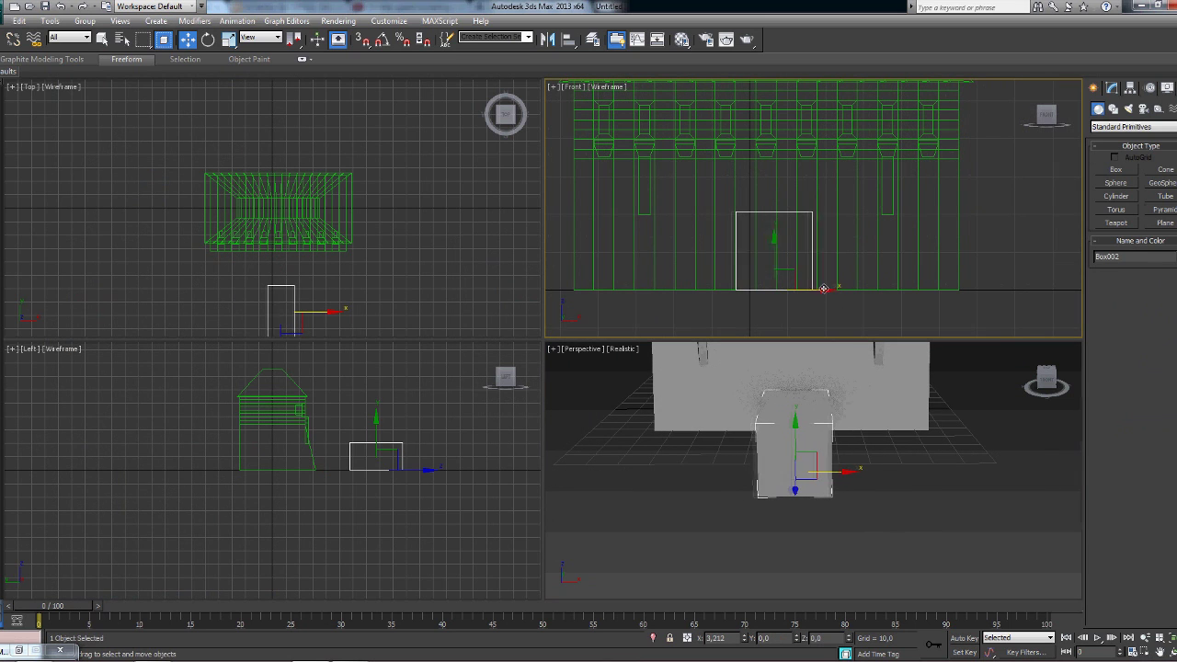
{"action": "middle_click_drag", "start_coordinate": [926, 491], "coordinate": [835, 473], "text": "alt"}
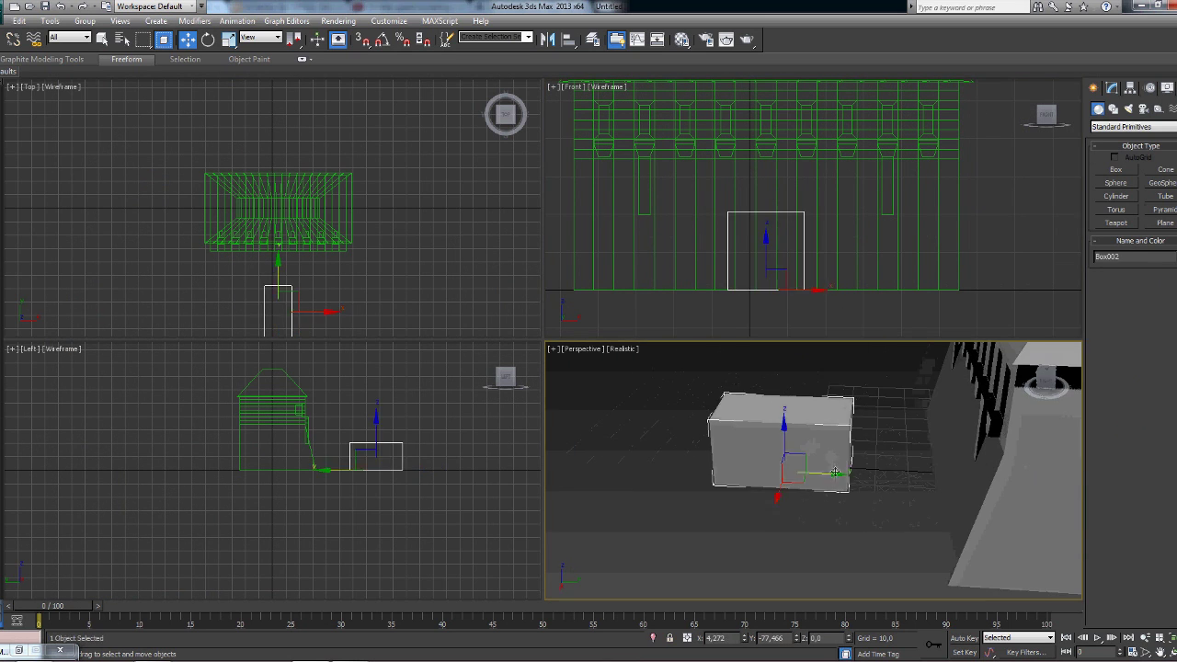
{"action": "left_click_drag", "start_coordinate": [883, 474], "coordinate": [1054, 464]}
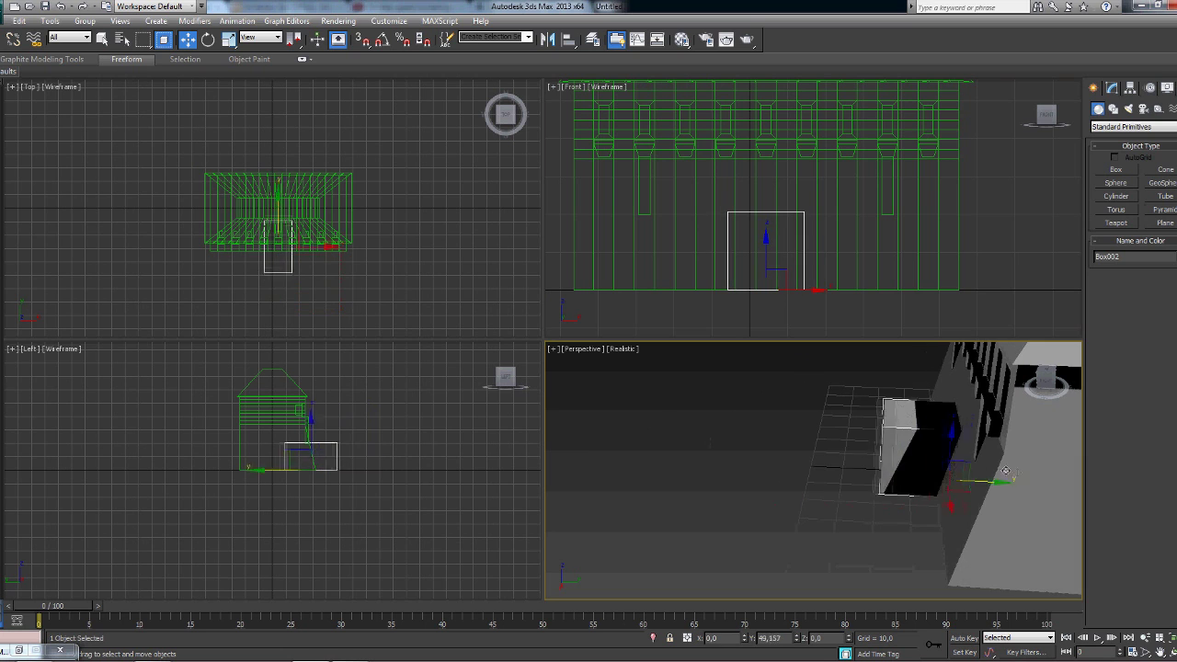
{"action": "left_click", "coordinate": [1058, 382]}
- Convert the doorway box to Editable Poly and extrude its top face upward
{"action": "right_click", "coordinate": [735, 474]}
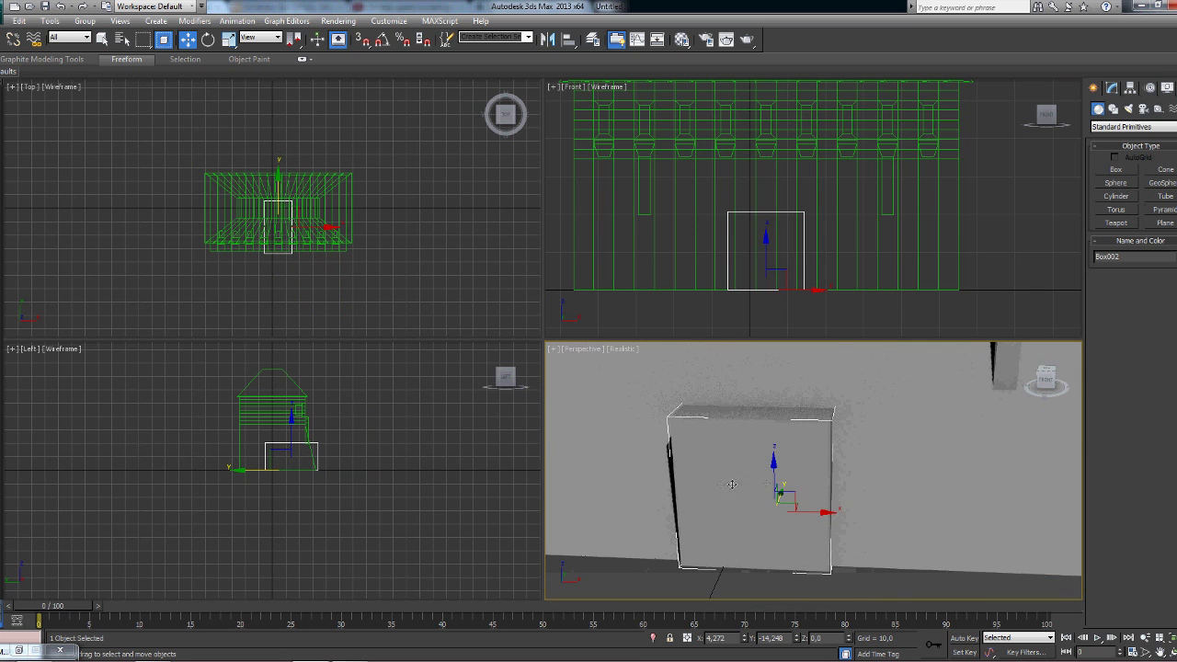
{"action": "right_click", "coordinate": [733, 493]}
{"action": "left_click", "coordinate": [892, 622]}
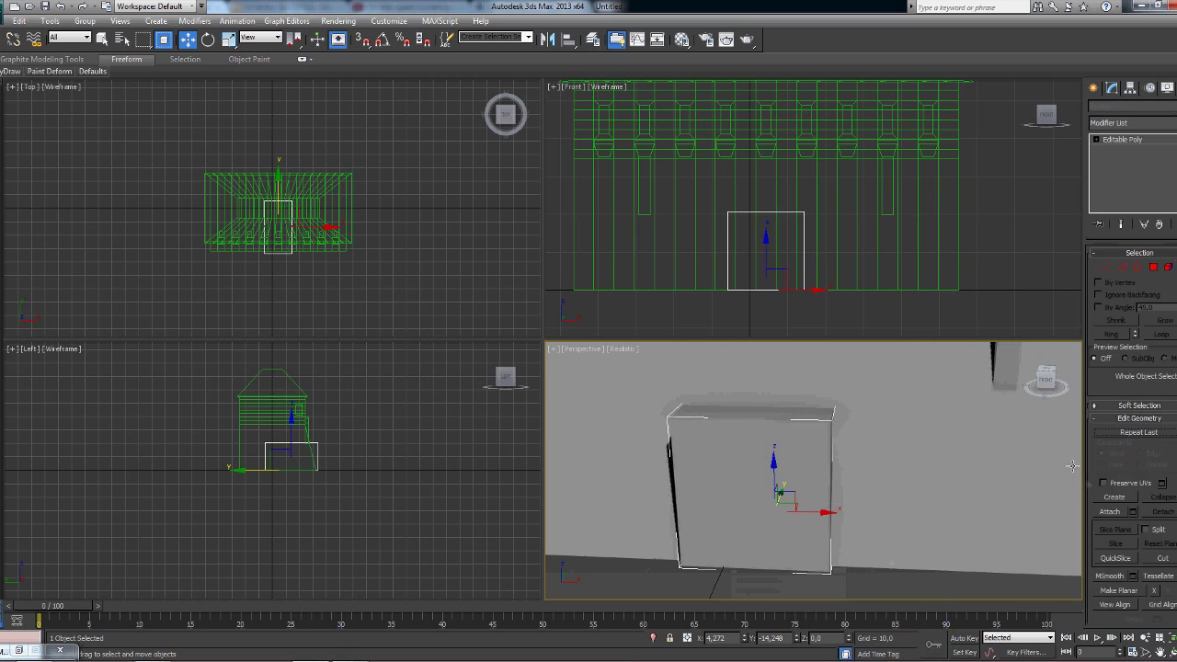
{"action": "key", "text": "4"}
{"action": "left_click", "coordinate": [763, 416]}
{"action": "left_click_drag", "start_coordinate": [772, 411], "coordinate": [775, 392]}
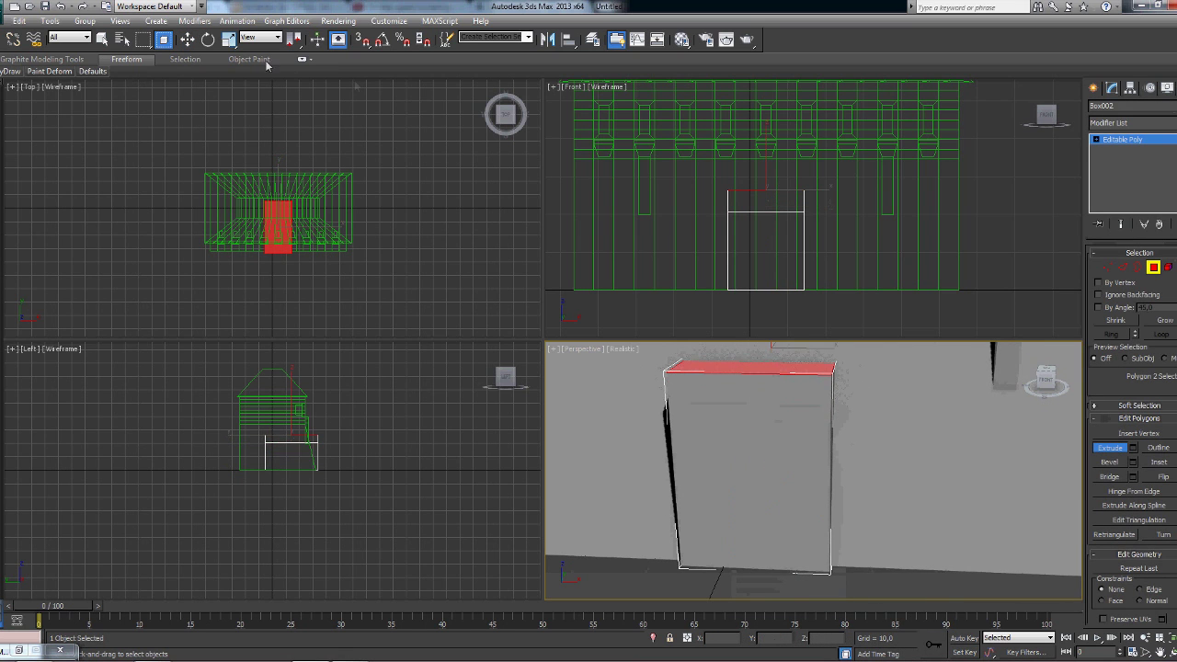
- Try scaling the doorway block's top face into a pointed gable, then undo it
{"action": "key", "text": "w"}
{"action": "middle_click_drag", "start_coordinate": [741, 378], "coordinate": [750, 413]}
{"action": "key", "text": "r"}
{"action": "scroll", "coordinate": [809, 404], "scroll_direction": "down", "scroll_amount": 3}
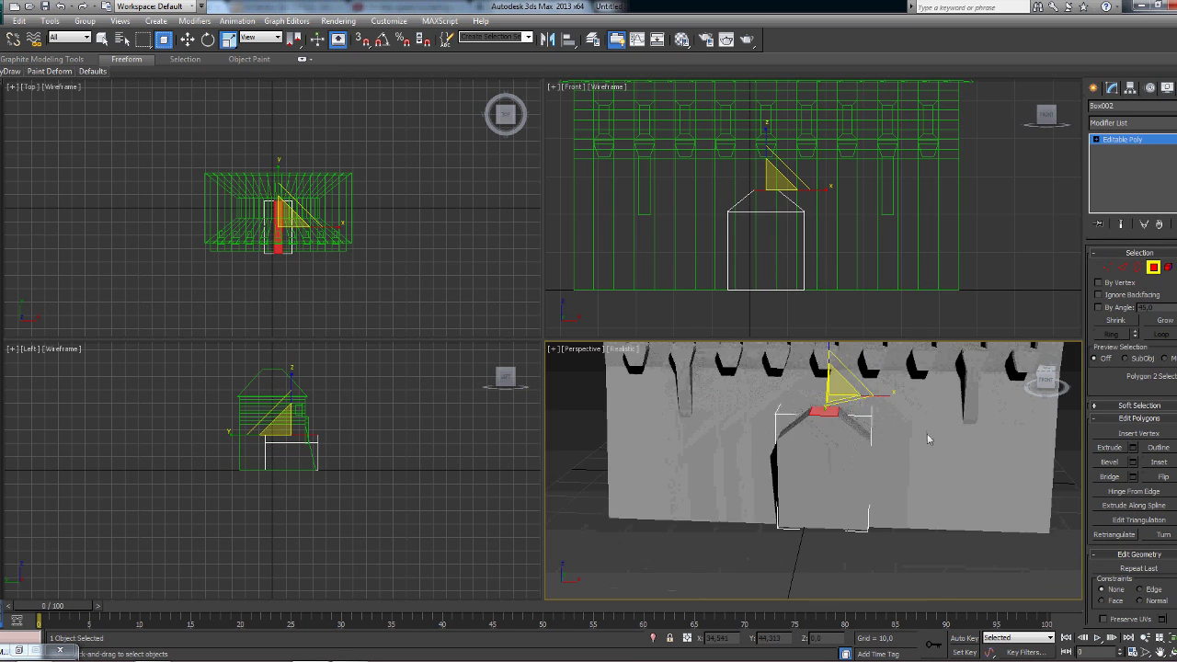
{"action": "middle_click_drag", "start_coordinate": [939, 417], "coordinate": [865, 417]}
{"action": "scroll", "coordinate": [864, 421], "scroll_direction": "up", "scroll_amount": 2}
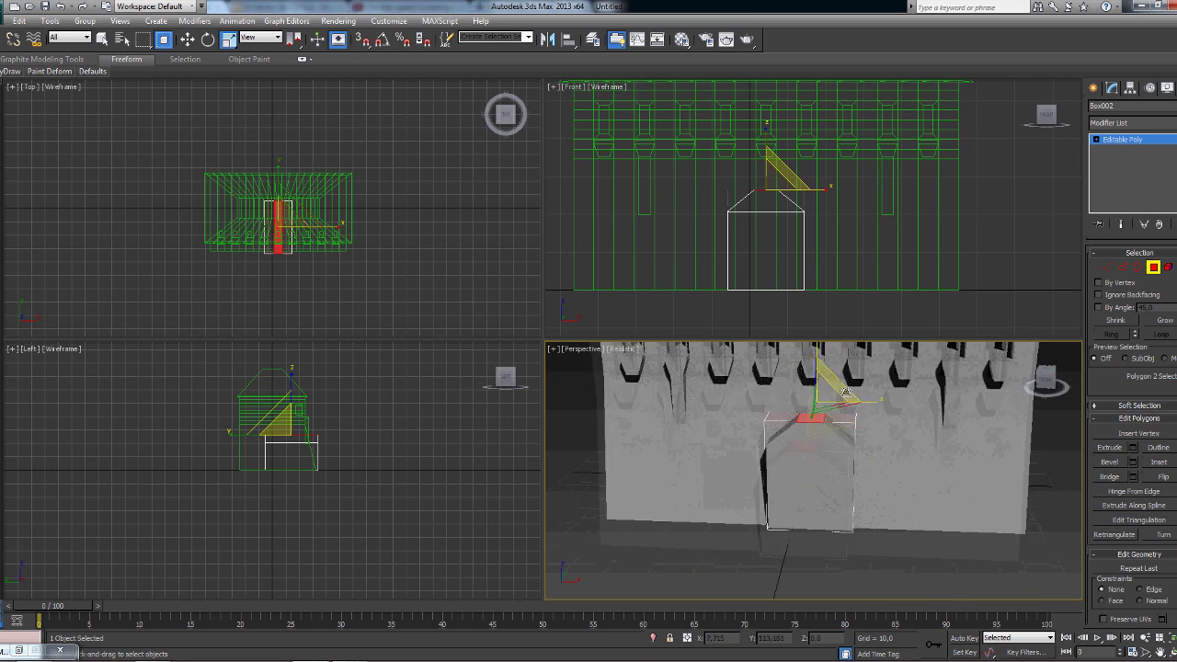
{"action": "key", "text": "ctrl+z"}
{"action": "scroll", "coordinate": [855, 414], "scroll_direction": "up", "scroll_amount": 3}
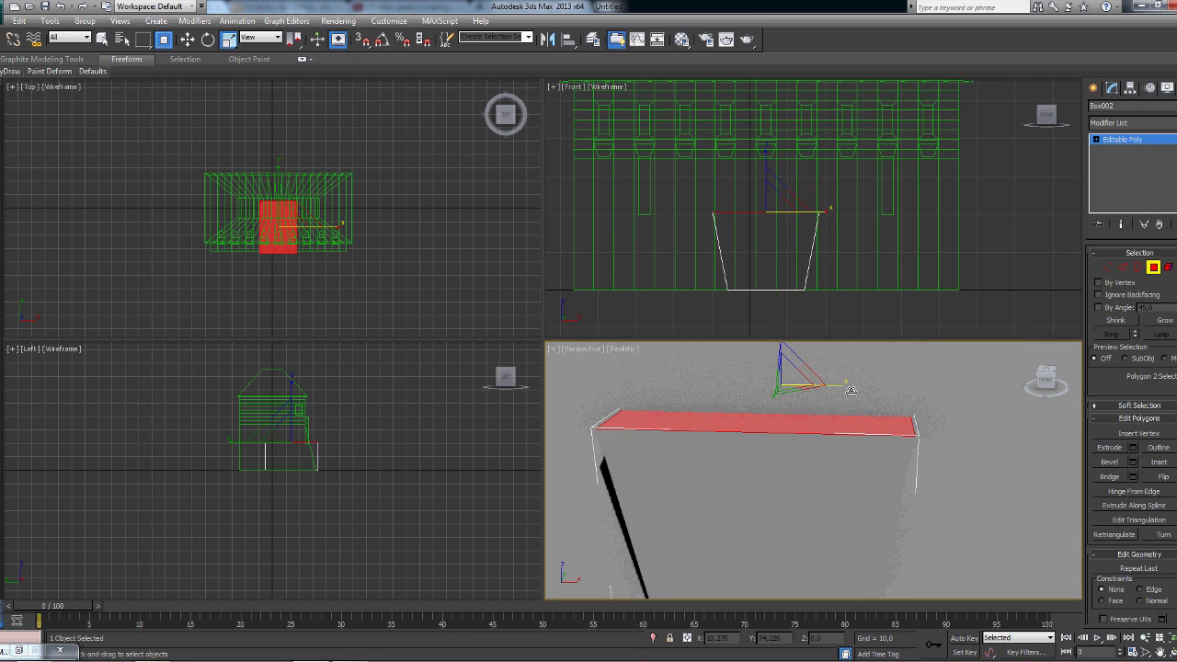
- Bevel the top face outward and scale the top faces to 20% into a gable
{"action": "key", "text": "shift+e"}
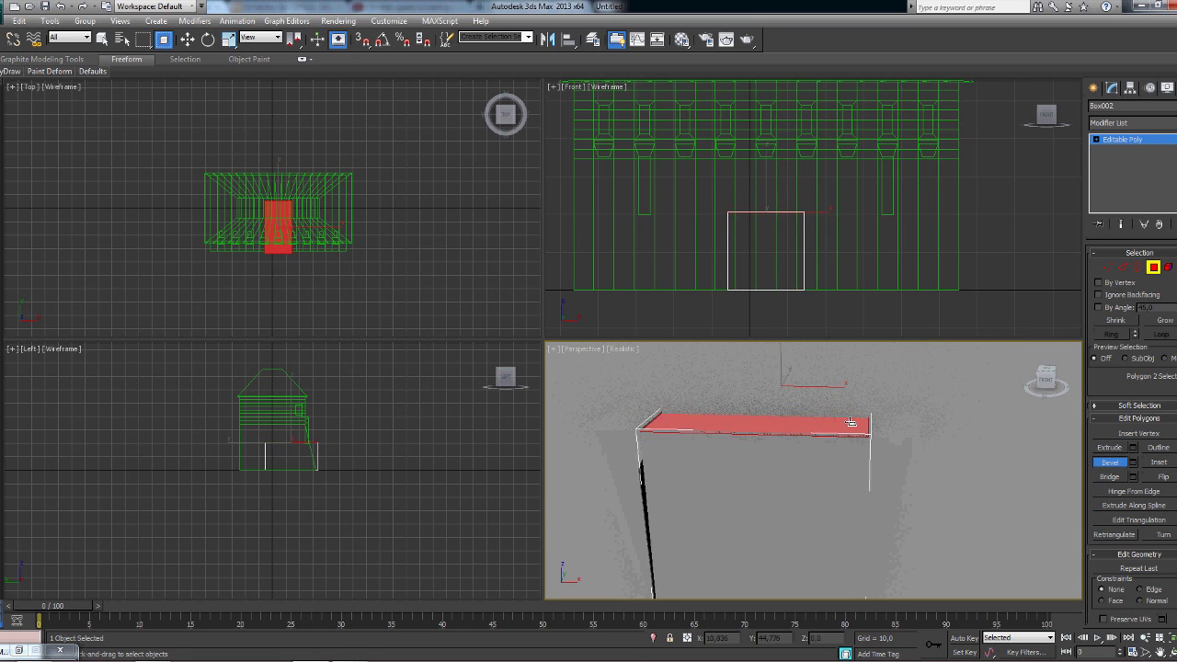
{"action": "left_click_drag", "start_coordinate": [861, 423], "coordinate": [765, 419]}
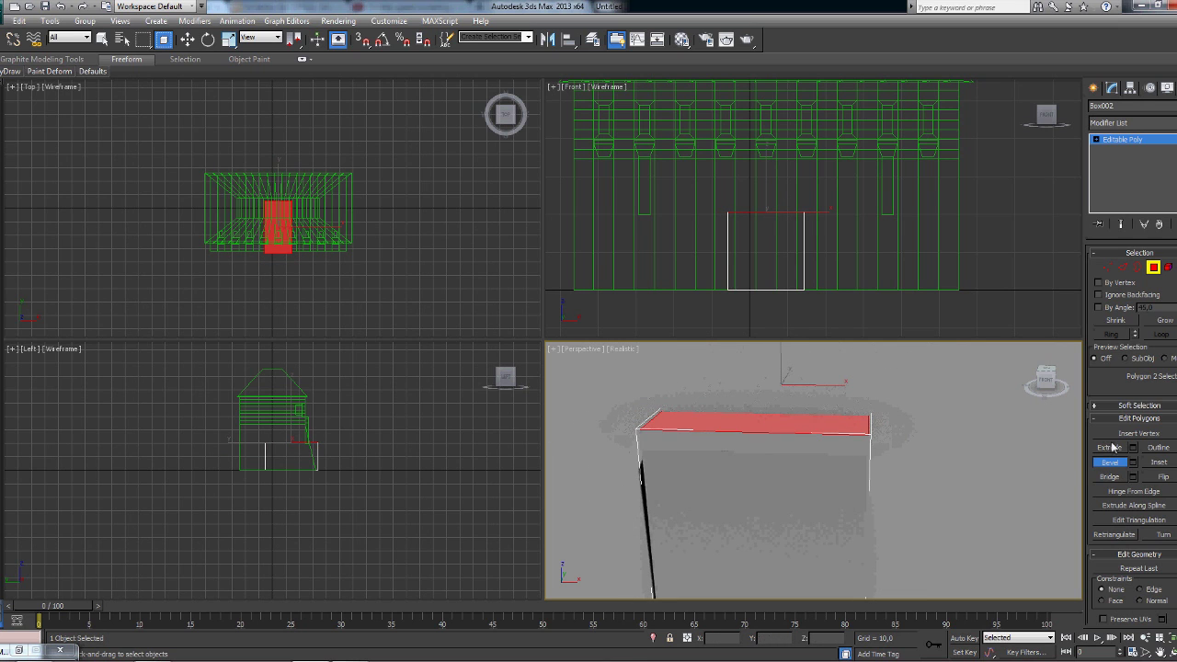
{"action": "left_click_drag", "start_coordinate": [835, 424], "coordinate": [869, 396]}
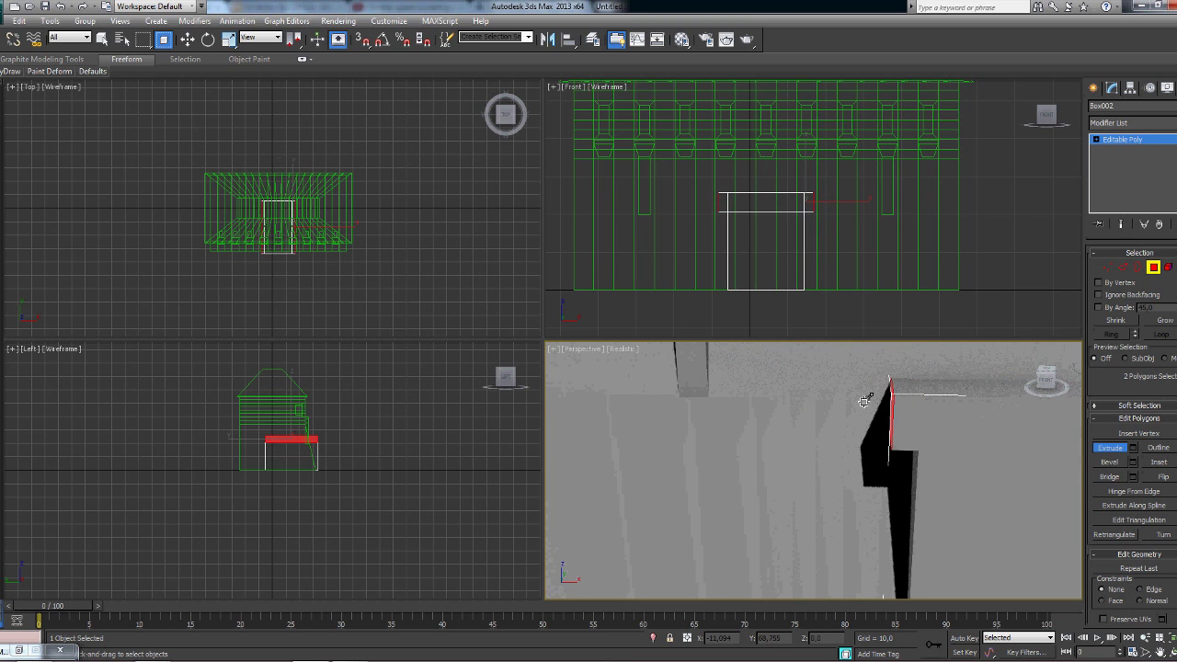
{"action": "key", "text": "ctrl+z"}
{"action": "left_click", "coordinate": [228, 39]}
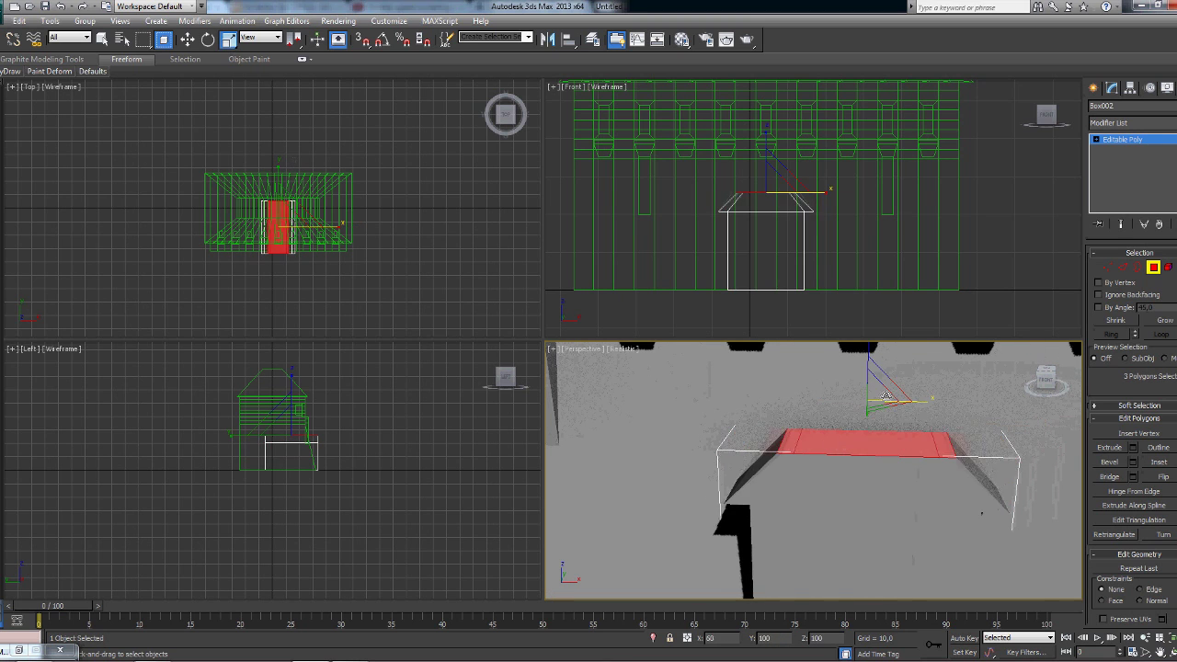
{"action": "left_click_drag", "start_coordinate": [915, 401], "coordinate": [729, 383]}
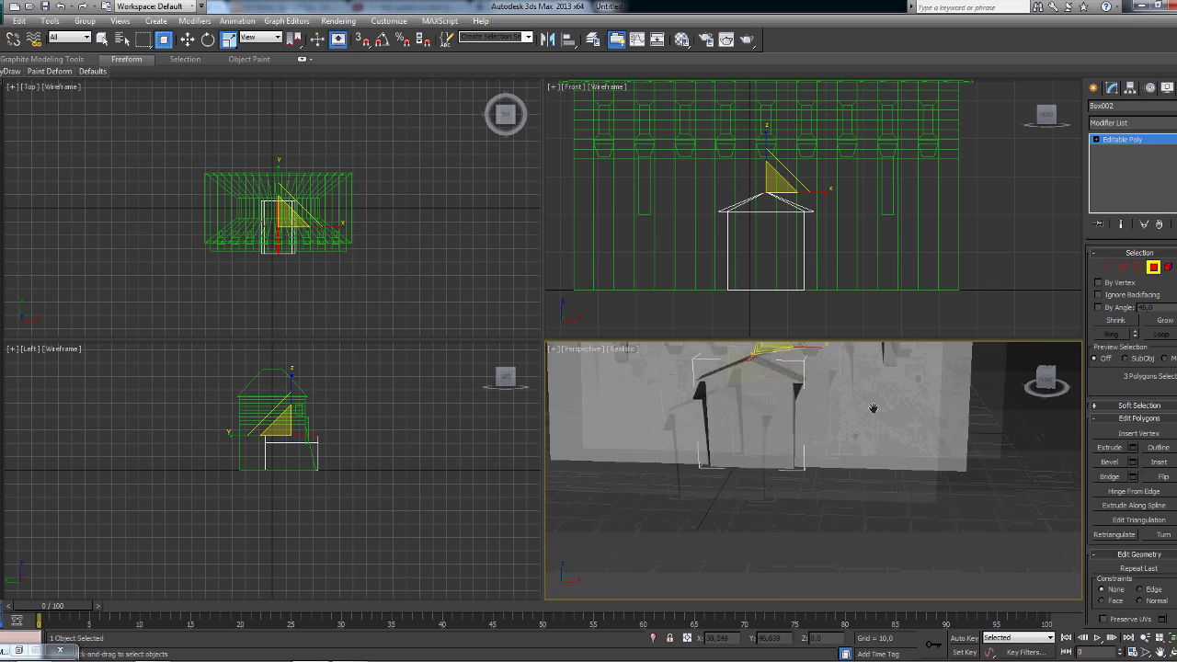
- Select the gable roof faces of the doorway block and extrude them outward
{"action": "middle_click_drag", "start_coordinate": [919, 350], "coordinate": [905, 414], "text": "alt"}
{"action": "left_click", "coordinate": [727, 394]}
{"action": "left_click", "coordinate": [767, 397], "text": "alt"}
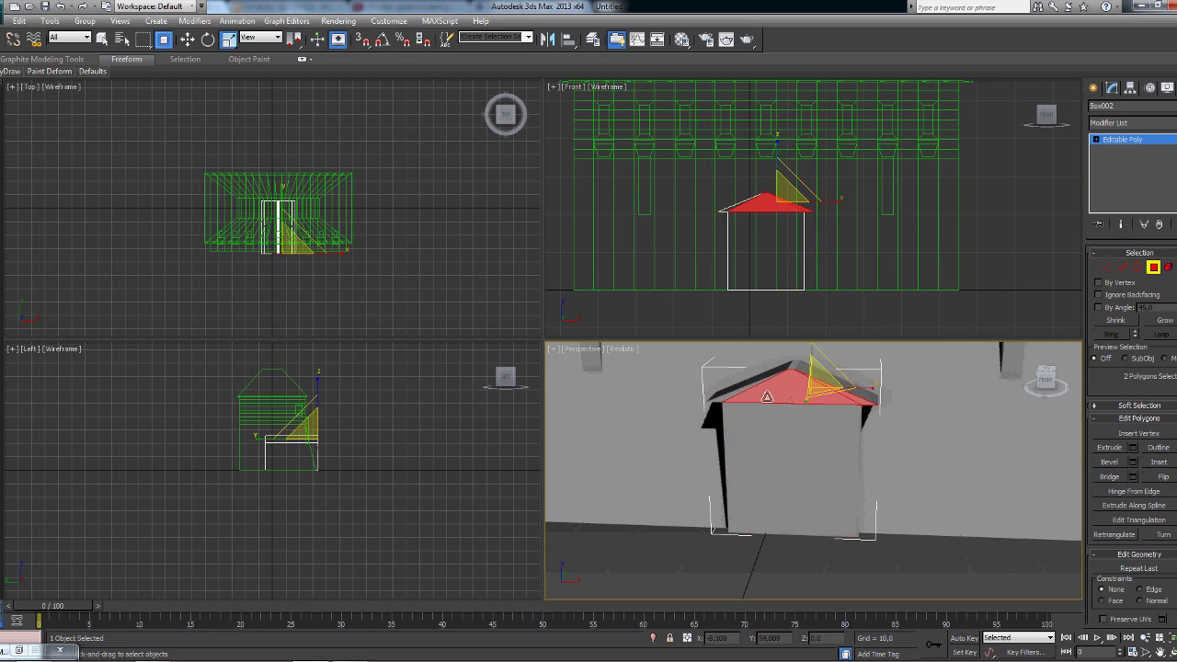
{"action": "left_click", "coordinate": [1111, 447]}
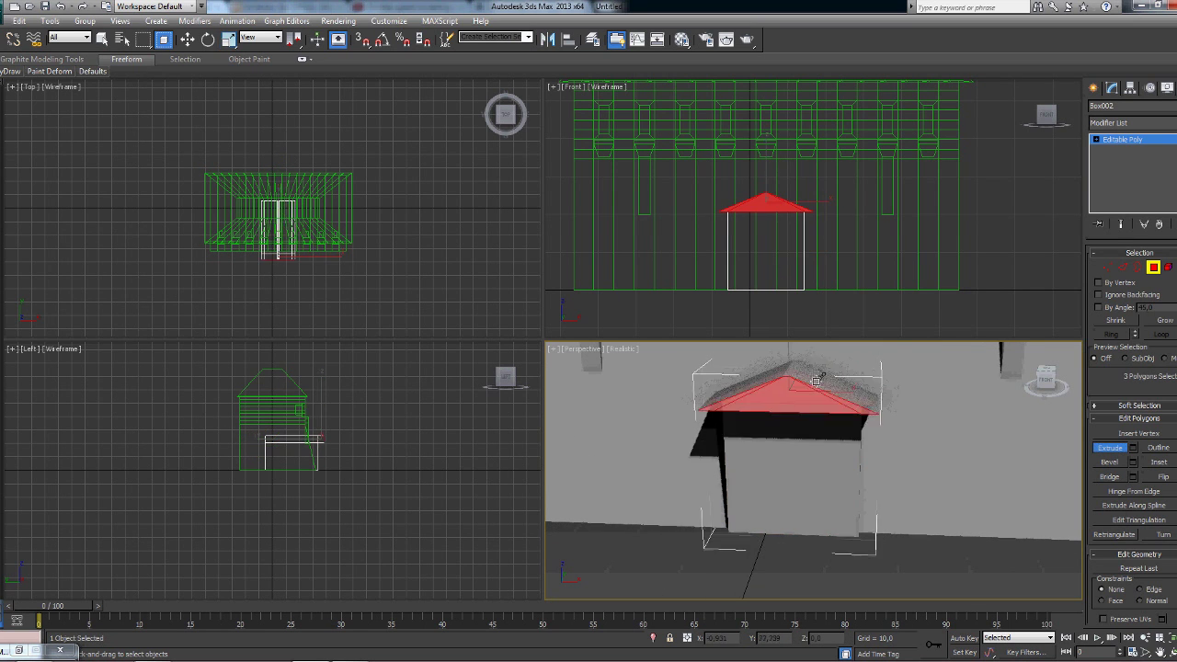
{"action": "left_click", "coordinate": [1043, 398]}
{"action": "left_click", "coordinate": [1053, 394]}
- Select both front faces of the doorway block and extrude them slightly outward
{"action": "scroll", "coordinate": [736, 473], "scroll_direction": "up", "scroll_amount": 3}
{"action": "left_click", "coordinate": [736, 473]}
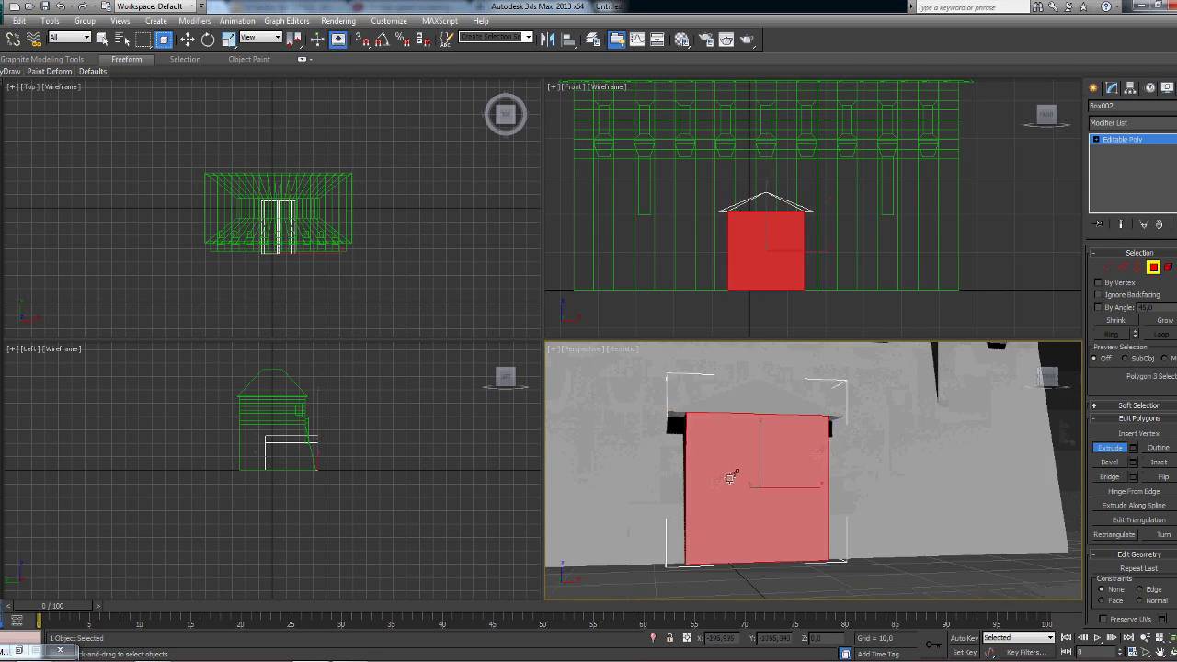
{"action": "scroll", "coordinate": [791, 478], "scroll_direction": "up", "scroll_amount": 2}
{"action": "scroll", "coordinate": [805, 414], "scroll_direction": "up", "scroll_amount": 1}
{"action": "left_click_drag", "start_coordinate": [805, 414], "coordinate": [820, 483]}
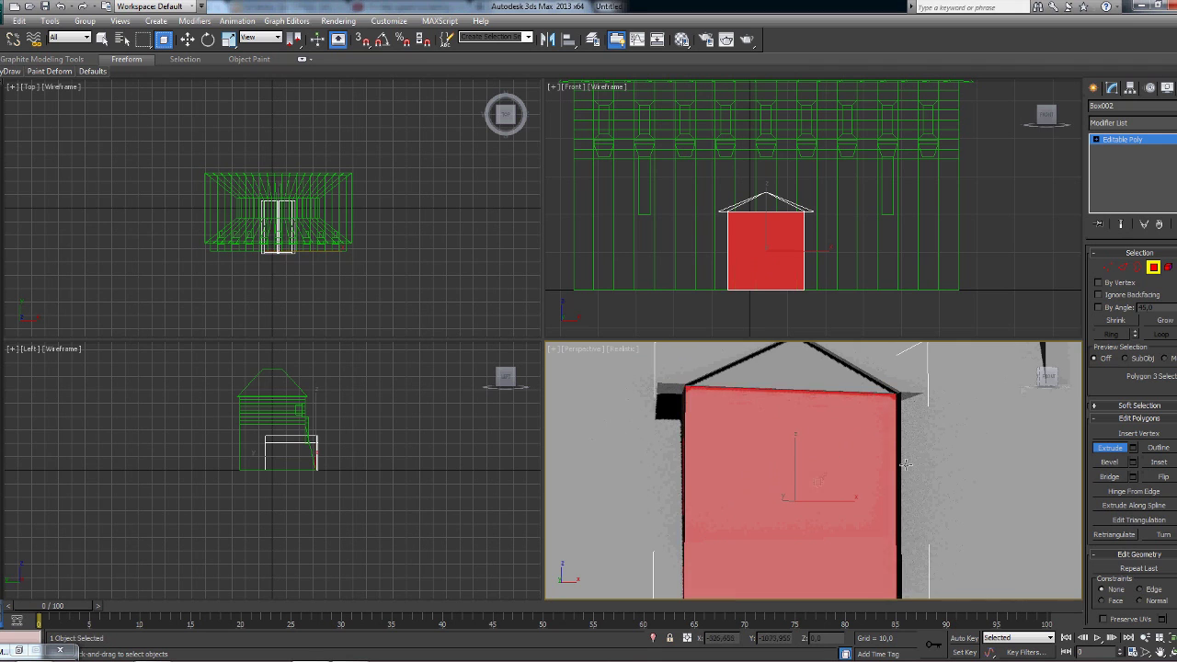
{"action": "scroll", "coordinate": [906, 464], "scroll_direction": "up", "scroll_amount": 3}
{"action": "scroll", "coordinate": [889, 499], "scroll_direction": "down", "scroll_amount": 3}
{"action": "scroll", "coordinate": [888, 488], "scroll_direction": "up", "scroll_amount": 4}
{"action": "middle_click_drag", "start_coordinate": [888, 489], "coordinate": [830, 452]}
{"action": "scroll", "coordinate": [830, 451], "scroll_direction": "down", "scroll_amount": 5}
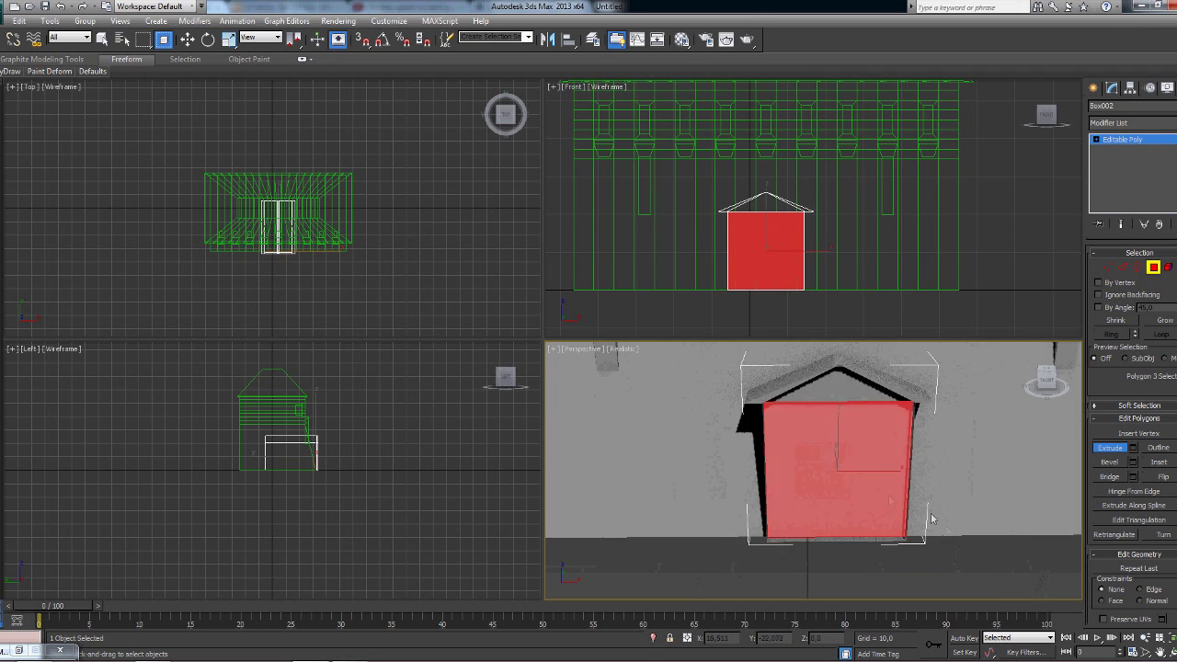
- Restore the front-face selection and extrude it inward to recess the doorway, then deselect
{"action": "left_click", "coordinate": [932, 519]}
{"action": "mouse_move", "coordinate": [932, 520]}
{"action": "middle_mouse_down", "text": "alt"}
{"action": "mouse_move", "coordinate": [972, 381]}
{"action": "mouse_move", "coordinate": [584, 426]}
{"action": "mouse_move", "coordinate": [713, 433]}
{"action": "middle_mouse_up", "text": "alt"}
{"action": "key", "text": "ctrl+z"}
{"action": "scroll", "coordinate": [949, 494], "scroll_direction": "down", "scroll_amount": 4}
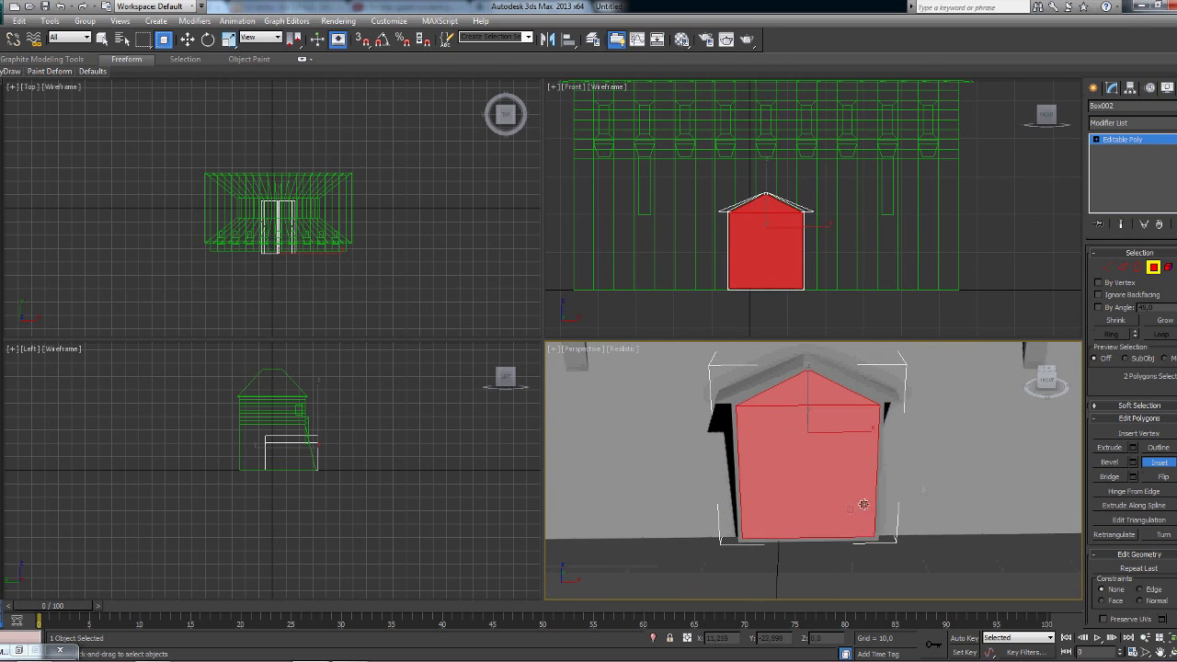
{"action": "scroll", "coordinate": [864, 504], "scroll_direction": "up", "scroll_amount": 5}
{"action": "key", "text": "w"}
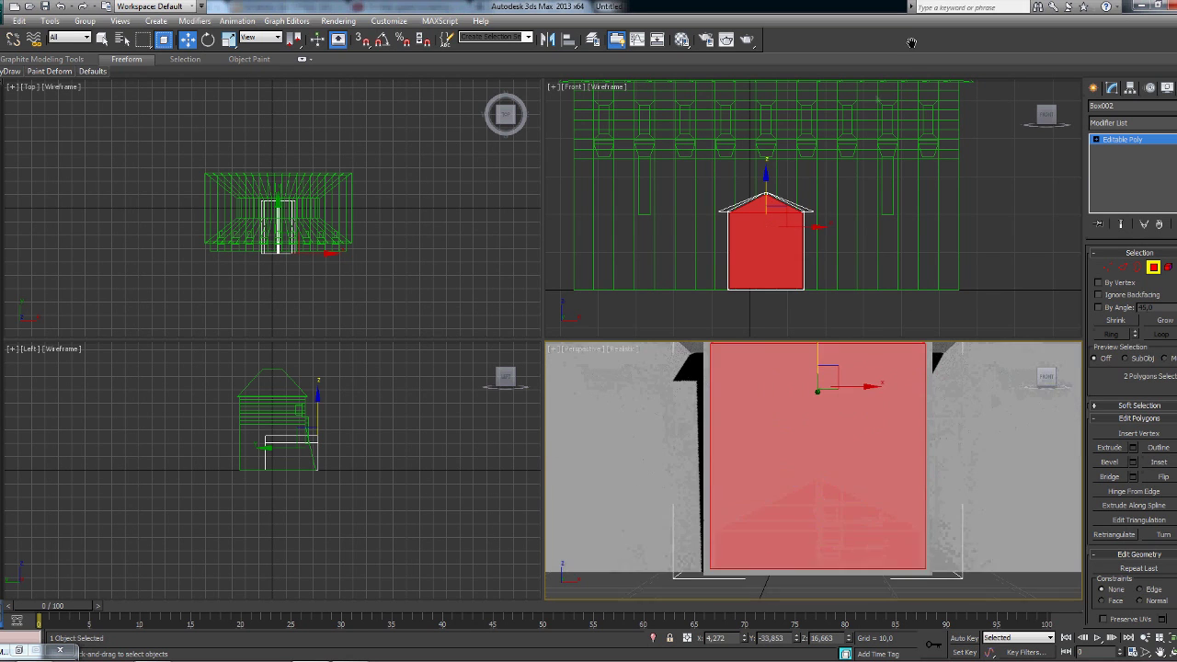
{"action": "key", "text": "z"}
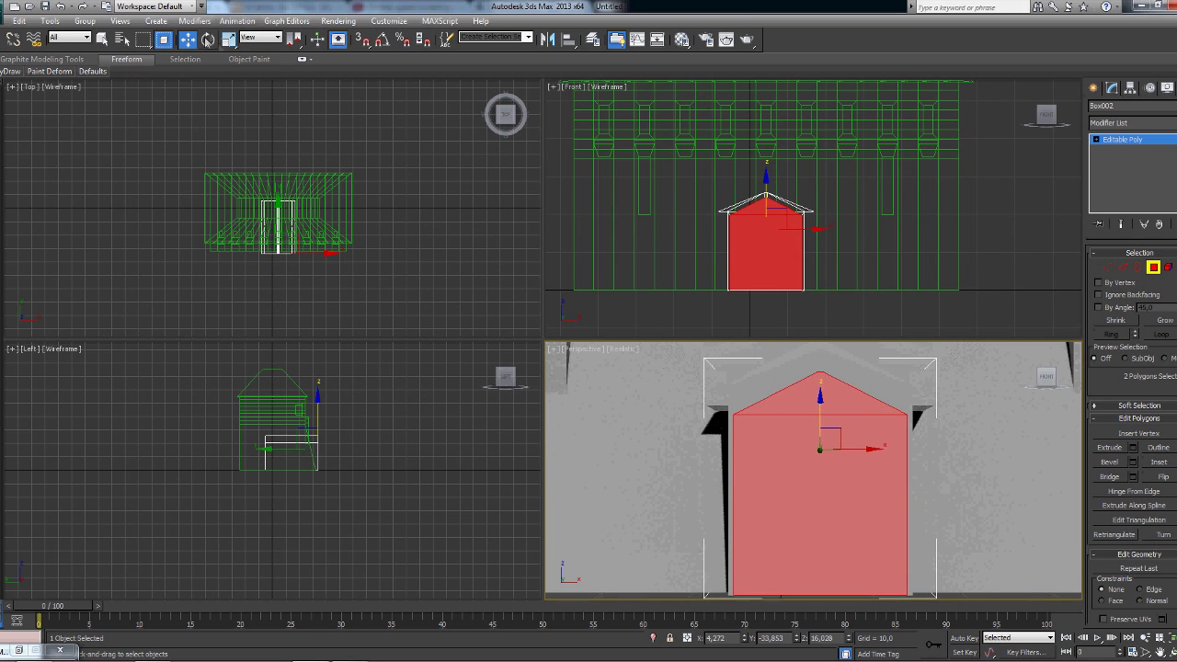
{"action": "mouse_move", "coordinate": [875, 454]}
{"action": "middle_mouse_down", "text": "alt"}
{"action": "mouse_move", "coordinate": [783, 440]}
{"action": "mouse_move", "coordinate": [819, 519]}
{"action": "middle_mouse_up", "text": "alt"}
{"action": "key", "text": "shift+e"}
{"action": "left_click", "coordinate": [838, 444]}
- Pick the floor strip under the door and a face on the door-frame pillar
{"action": "key", "text": "2"}
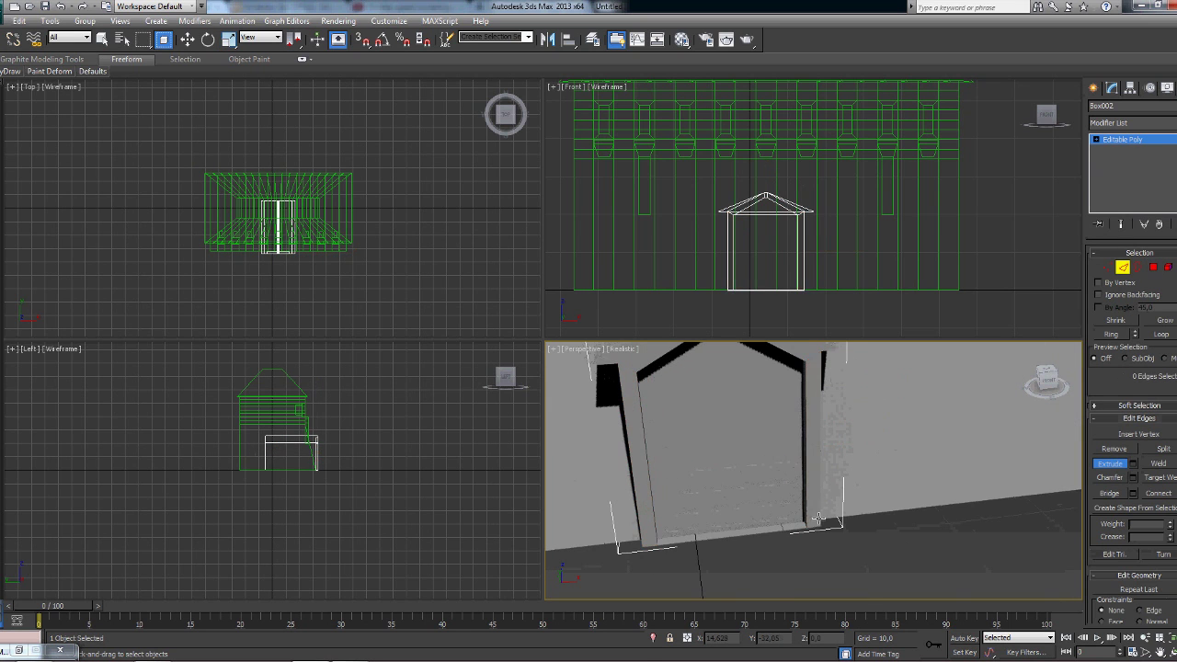
{"action": "middle_click_drag", "start_coordinate": [644, 414], "coordinate": [701, 400], "text": "alt"}
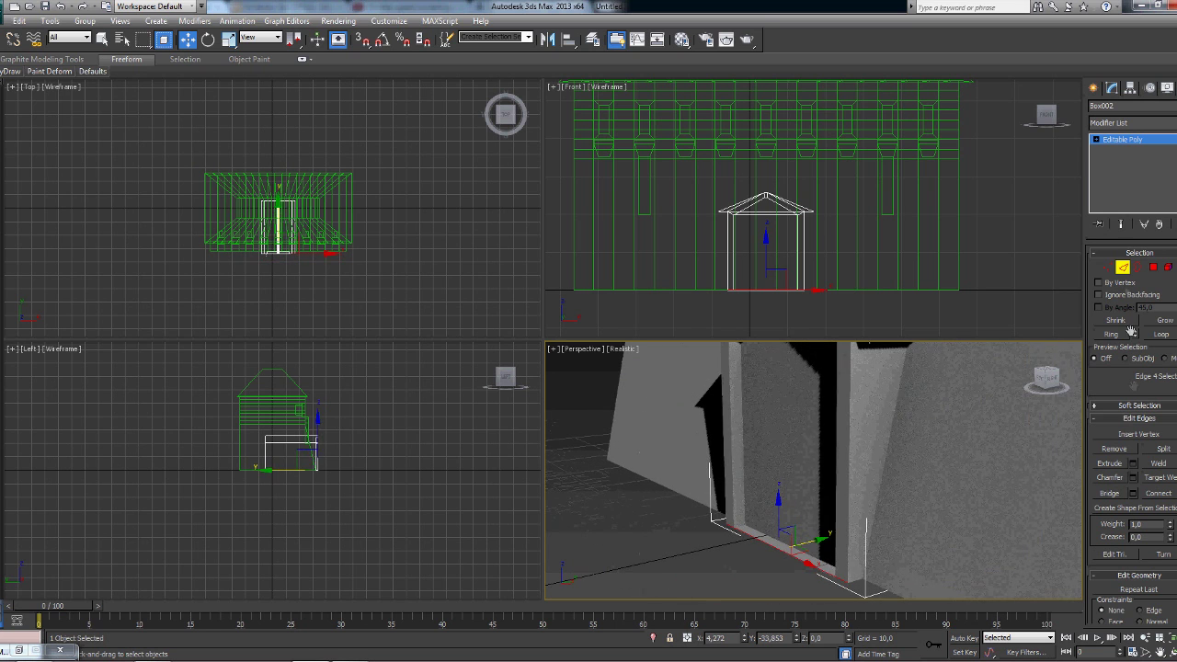
{"action": "key", "text": "4"}
{"action": "left_click", "coordinate": [803, 549]}
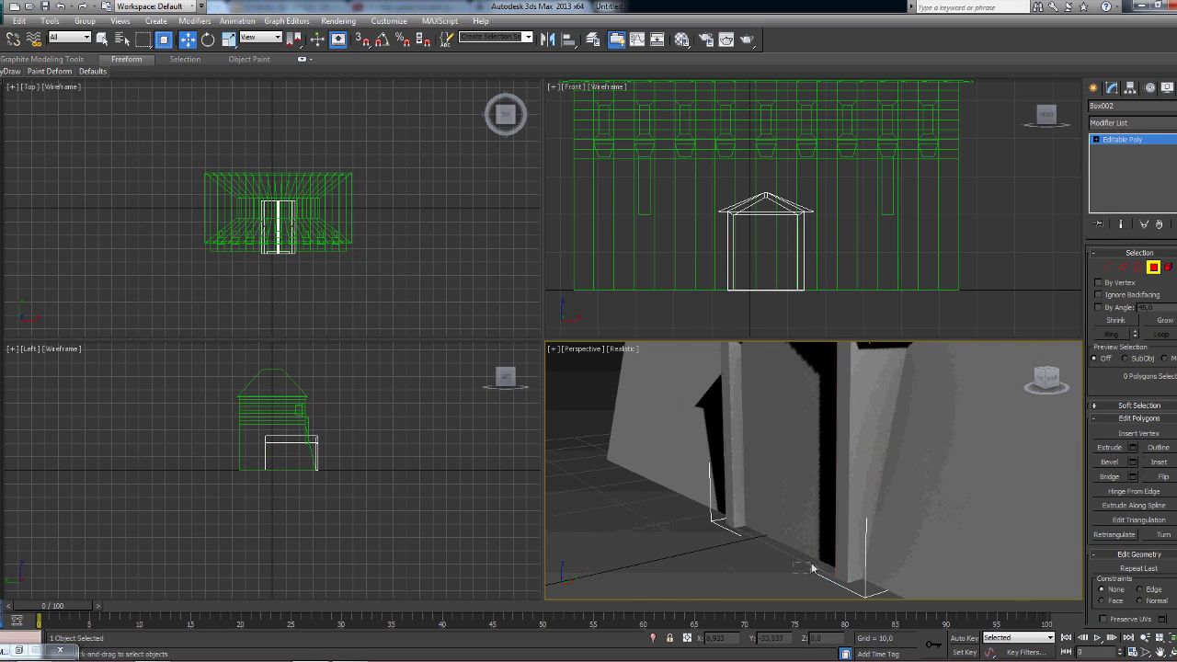
{"action": "middle_click_drag", "start_coordinate": [812, 569], "coordinate": [757, 521], "text": "alt"}
{"action": "left_click", "coordinate": [890, 444]}
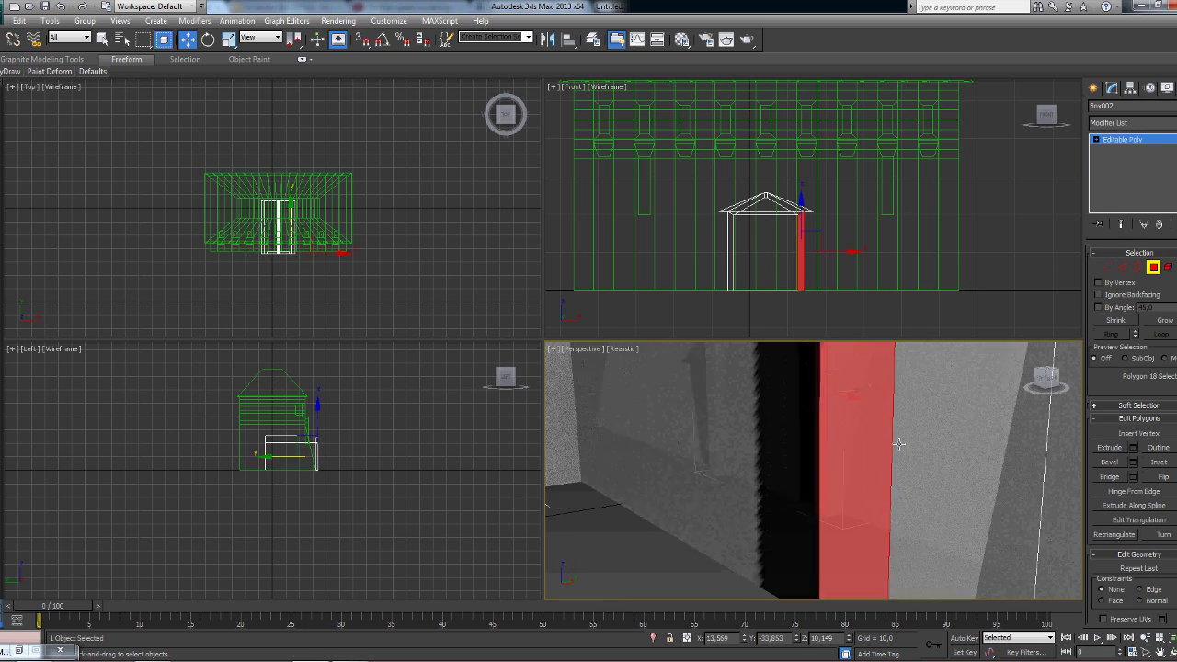
{"action": "middle_click_drag", "start_coordinate": [898, 444], "coordinate": [869, 438], "text": "alt"}
- Connect 2 horizontal edges across the pillar's vertical edges, then select the main wall Box001
{"action": "key", "text": "2"}
{"action": "left_click", "coordinate": [863, 435]}
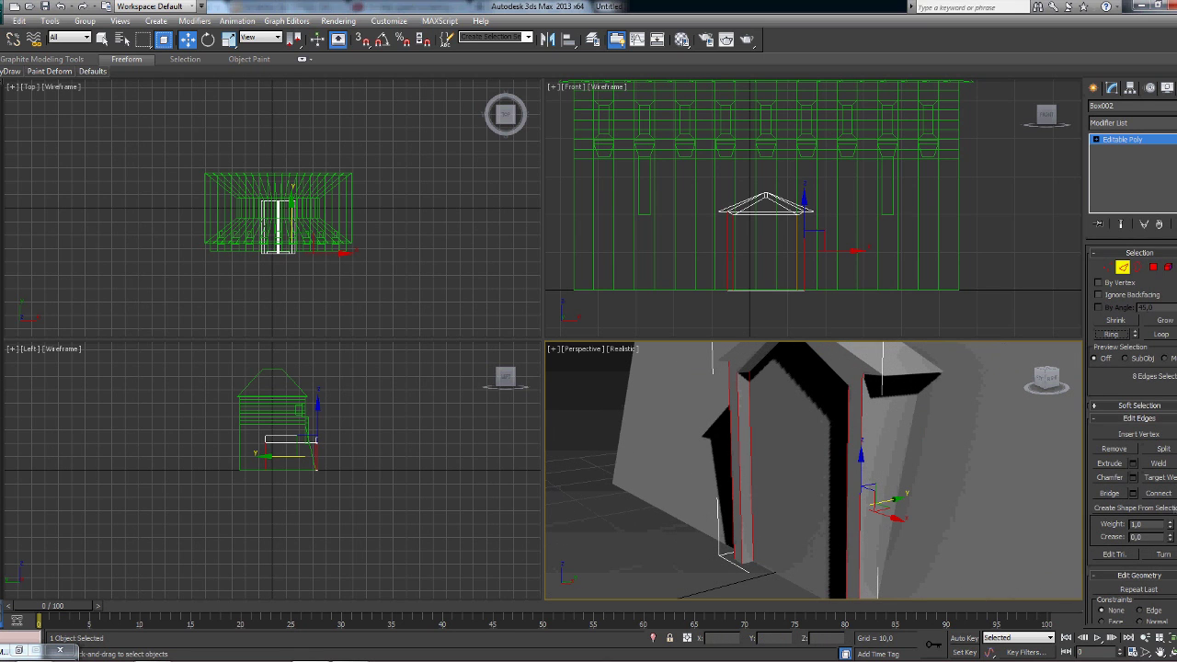
{"action": "left_click", "coordinate": [820, 532]}
{"action": "mouse_move", "coordinate": [820, 533]}
{"action": "middle_mouse_down", "text": "alt"}
{"action": "mouse_move", "coordinate": [748, 480]}
{"action": "mouse_move", "coordinate": [967, 430]}
{"action": "middle_mouse_up", "text": "alt"}
{"action": "scroll", "coordinate": [967, 431], "scroll_direction": "up", "scroll_amount": 5}
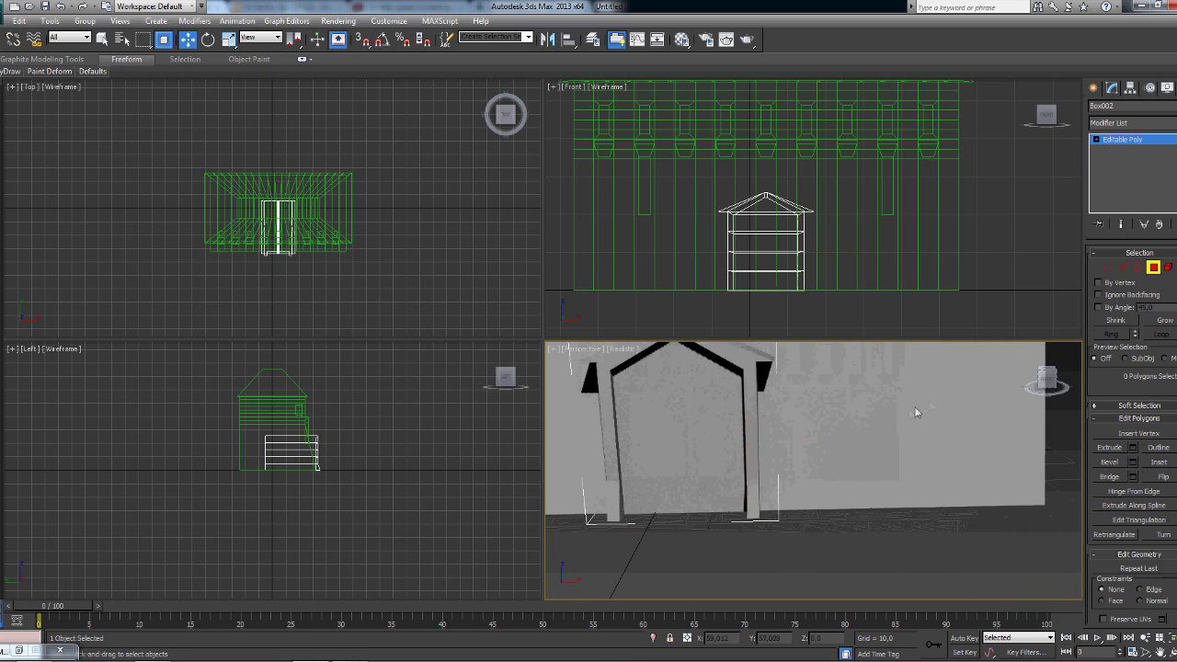
{"action": "scroll", "coordinate": [914, 408], "scroll_direction": "up", "scroll_amount": 3}
{"action": "left_click", "coordinate": [915, 408]}
- Select the 12 lower-wall window polygons on Box001 and extrude them inward as recesses
{"action": "left_click", "coordinate": [1154, 267]}
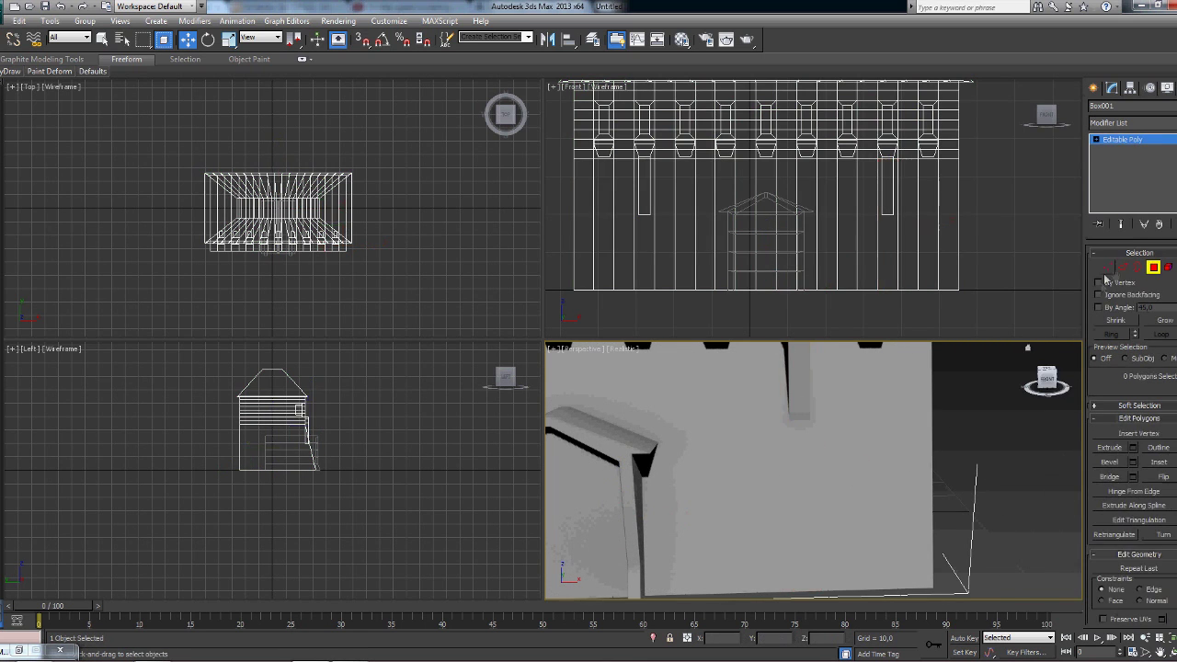
{"action": "key", "text": "2"}
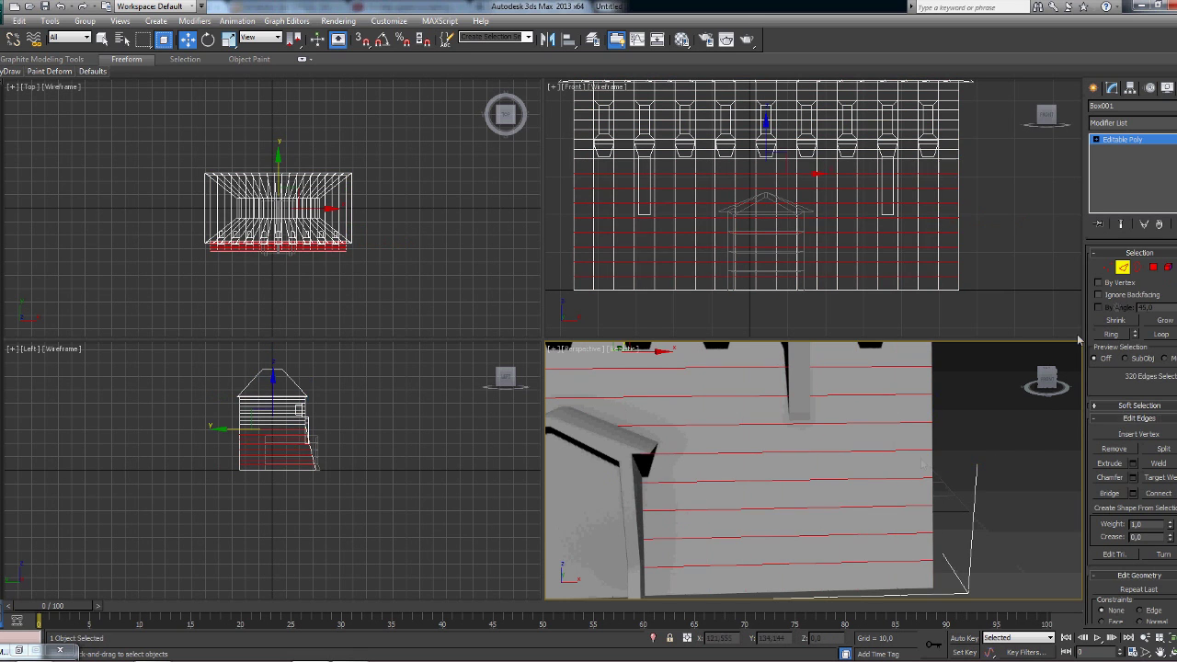
{"action": "key", "text": "4"}
{"action": "scroll", "coordinate": [883, 455], "scroll_direction": "down", "scroll_amount": 3}
{"action": "left_click", "coordinate": [828, 437]}
{"action": "middle_click_drag", "start_coordinate": [900, 439], "coordinate": [865, 441], "text": "alt"}
{"action": "left_click", "coordinate": [835, 433], "text": "ctrl"}
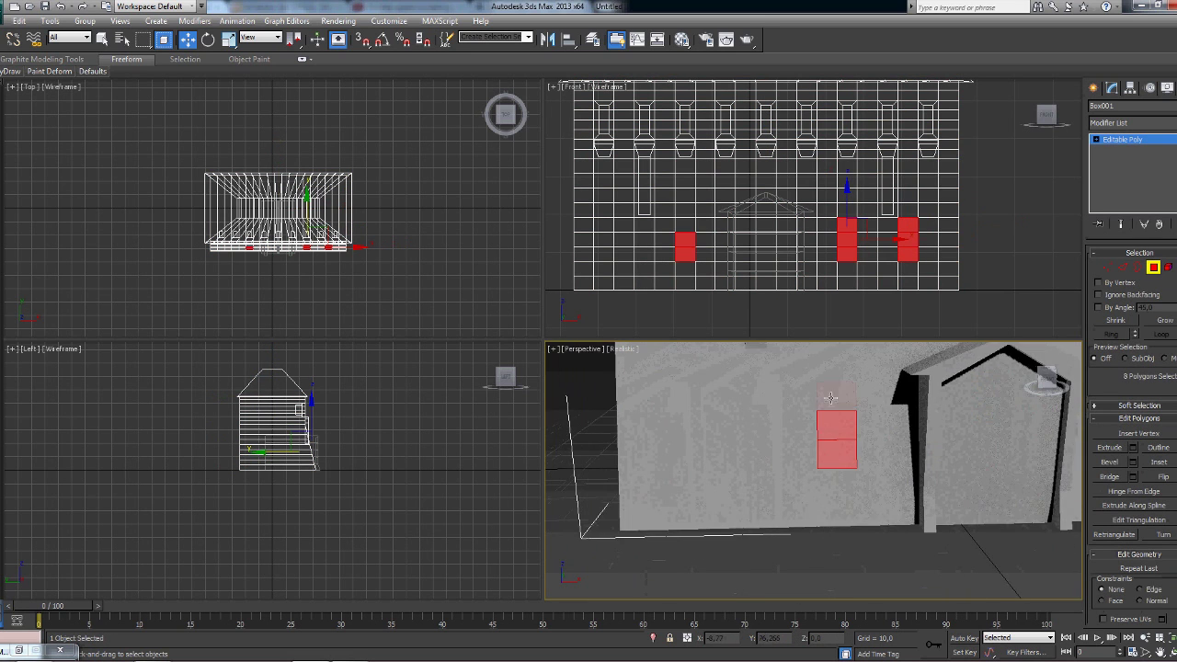
{"action": "left_click", "coordinate": [717, 476], "text": "ctrl"}
{"action": "middle_click_drag", "start_coordinate": [735, 460], "coordinate": [799, 478], "text": "alt"}
{"action": "scroll", "coordinate": [800, 487], "scroll_direction": "up", "scroll_amount": 2}
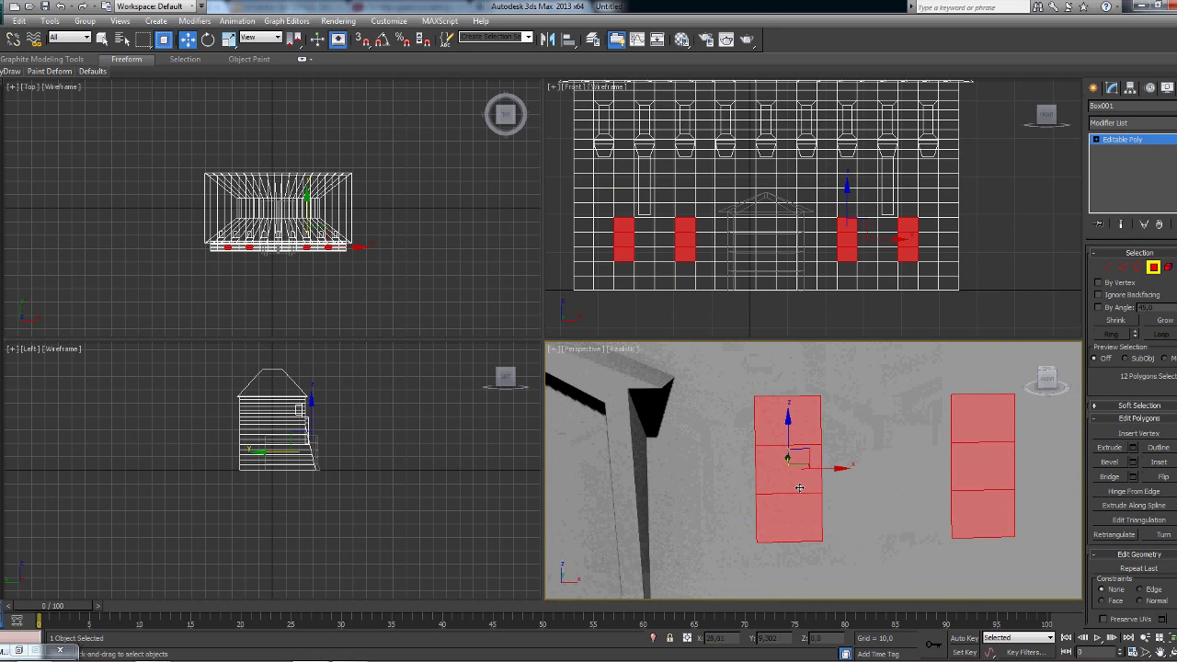
{"action": "left_click", "coordinate": [1110, 448]}
{"action": "left_click_drag", "start_coordinate": [985, 488], "coordinate": [803, 513]}
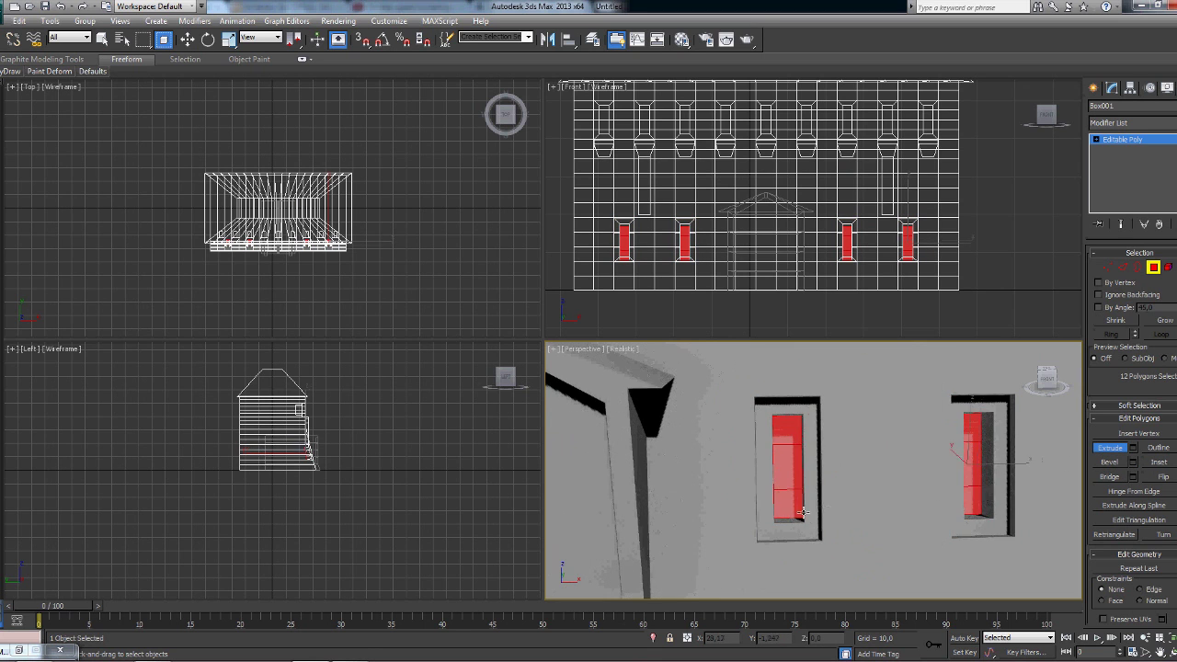
- Inset the four window-bottom faces and extrude them outward as projecting sills
{"action": "mouse_move", "coordinate": [803, 512]}
{"action": "middle_mouse_down", "text": "alt"}
{"action": "mouse_move", "coordinate": [828, 460]}
{"action": "mouse_move", "coordinate": [828, 478]}
{"action": "middle_mouse_up", "text": "alt"}
{"action": "left_click", "coordinate": [821, 486]}
{"action": "left_click", "coordinate": [954, 488], "text": "ctrl"}
{"action": "left_click", "coordinate": [747, 492], "text": "ctrl"}
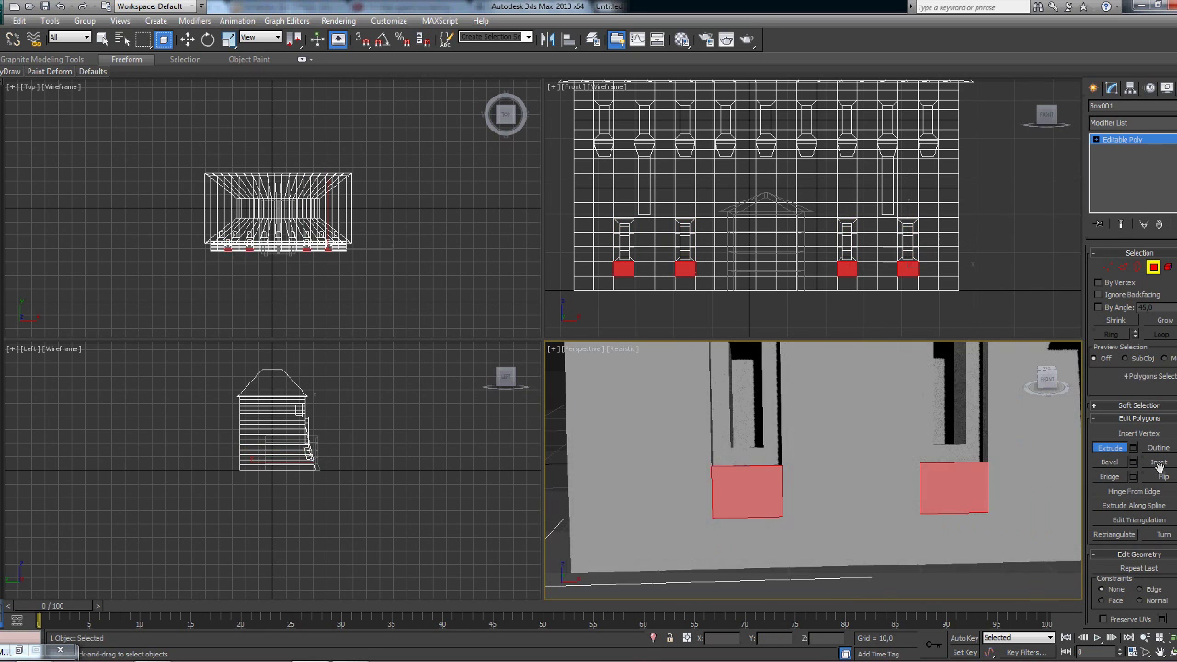
{"action": "left_click", "coordinate": [1159, 464]}
{"action": "left_click_drag", "start_coordinate": [956, 486], "coordinate": [964, 504]}
{"action": "left_click", "coordinate": [189, 40]}
{"action": "key", "text": "z"}
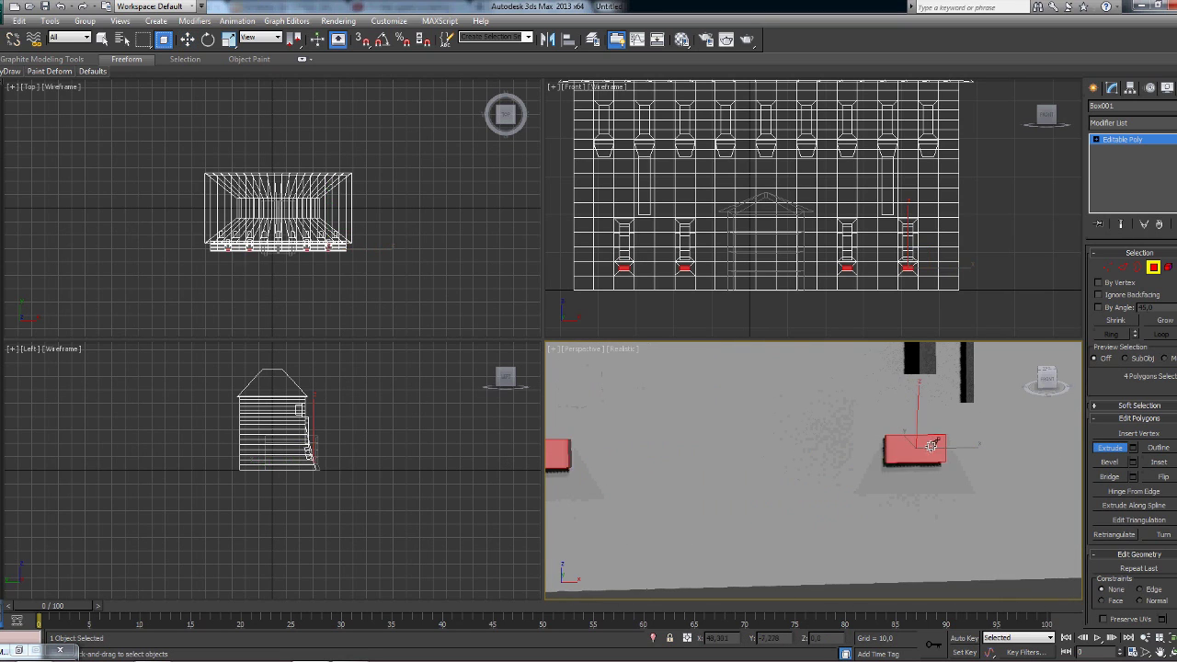
{"action": "key", "text": "shift+e"}
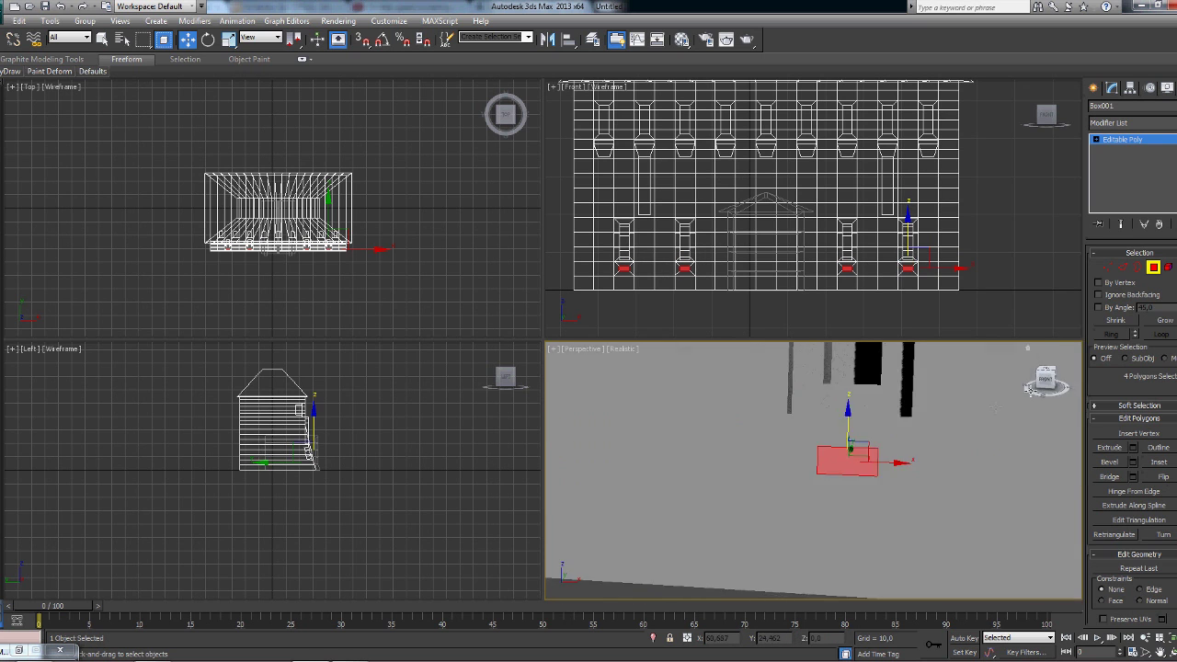
- Deselect the sills and select the ring of faces between the two storeys
{"action": "middle_click_drag", "start_coordinate": [916, 399], "coordinate": [750, 468], "text": "alt"}
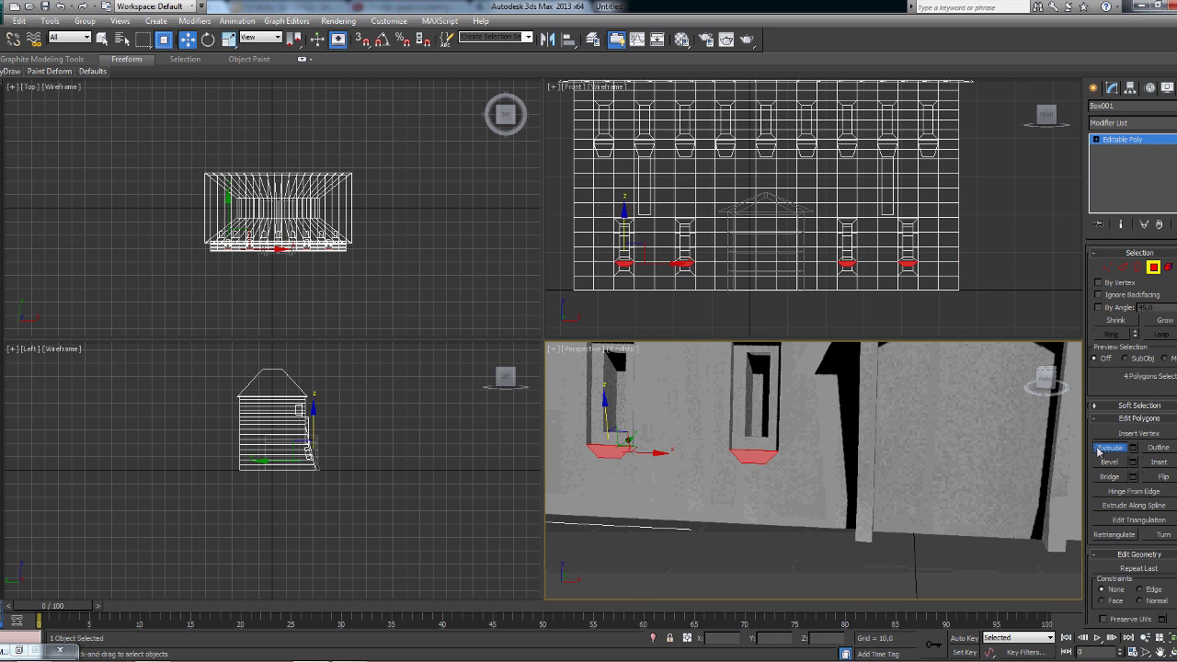
{"action": "scroll", "coordinate": [631, 481], "scroll_direction": "down", "scroll_amount": 2}
{"action": "left_click", "coordinate": [631, 481]}
{"action": "scroll", "coordinate": [631, 481], "scroll_direction": "down", "scroll_amount": 3}
{"action": "middle_click_drag", "start_coordinate": [943, 429], "coordinate": [931, 483]}
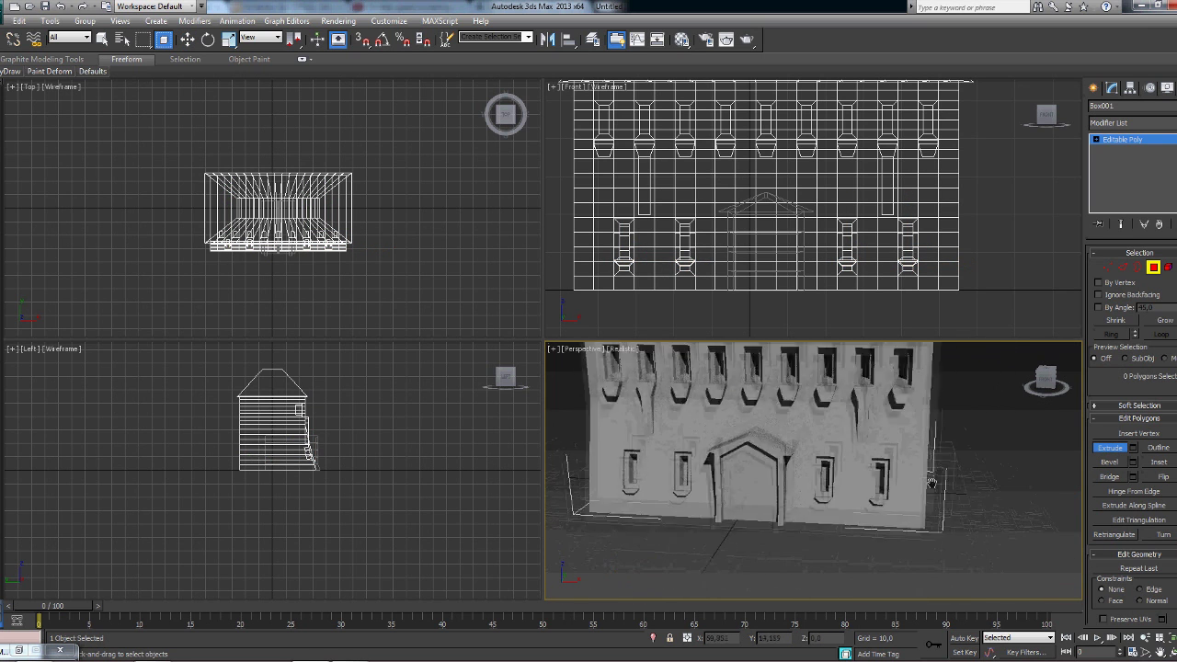
{"action": "scroll", "coordinate": [932, 483], "scroll_direction": "up", "scroll_amount": 5}
{"action": "left_click", "coordinate": [828, 391]}
{"action": "left_click", "coordinate": [883, 396], "text": "shift"}
{"action": "scroll", "coordinate": [996, 375], "scroll_direction": "down", "scroll_amount": 4}
- Inset the between-storey face loop into a thin strip projecting as a ledge, then deselect
{"action": "mouse_move", "coordinate": [996, 375]}
{"action": "middle_mouse_down", "text": "alt"}
{"action": "mouse_move", "coordinate": [1027, 348]}
{"action": "mouse_move", "coordinate": [875, 410]}
{"action": "middle_mouse_up", "text": "alt"}
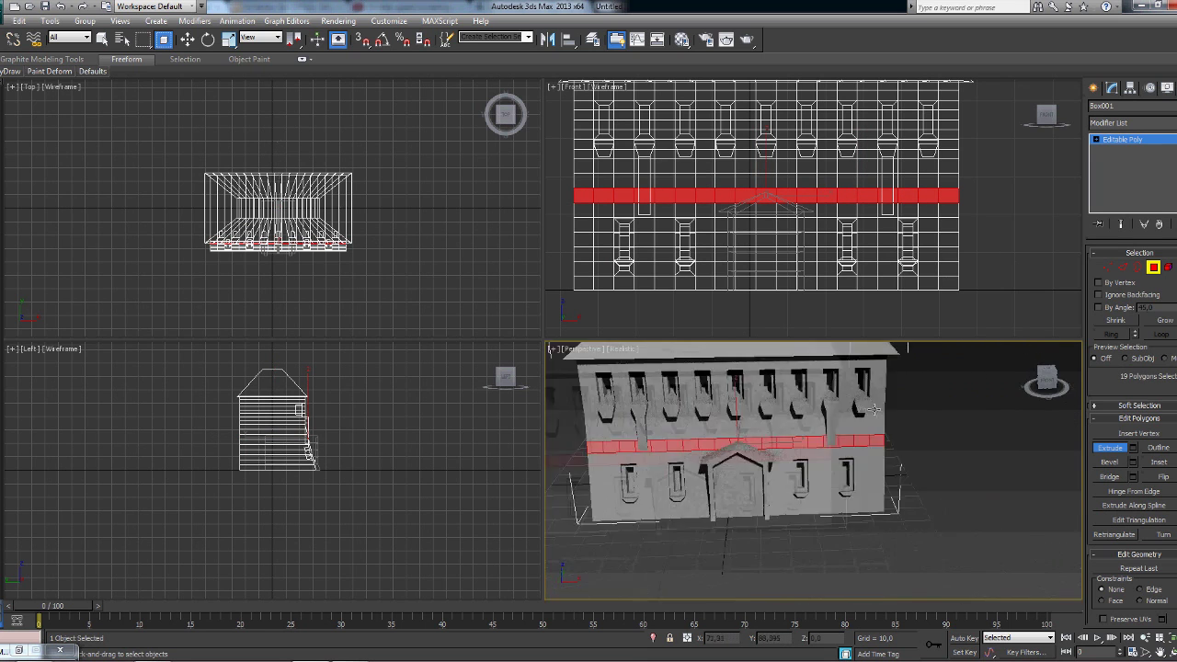
{"action": "scroll", "coordinate": [874, 410], "scroll_direction": "up", "scroll_amount": 5}
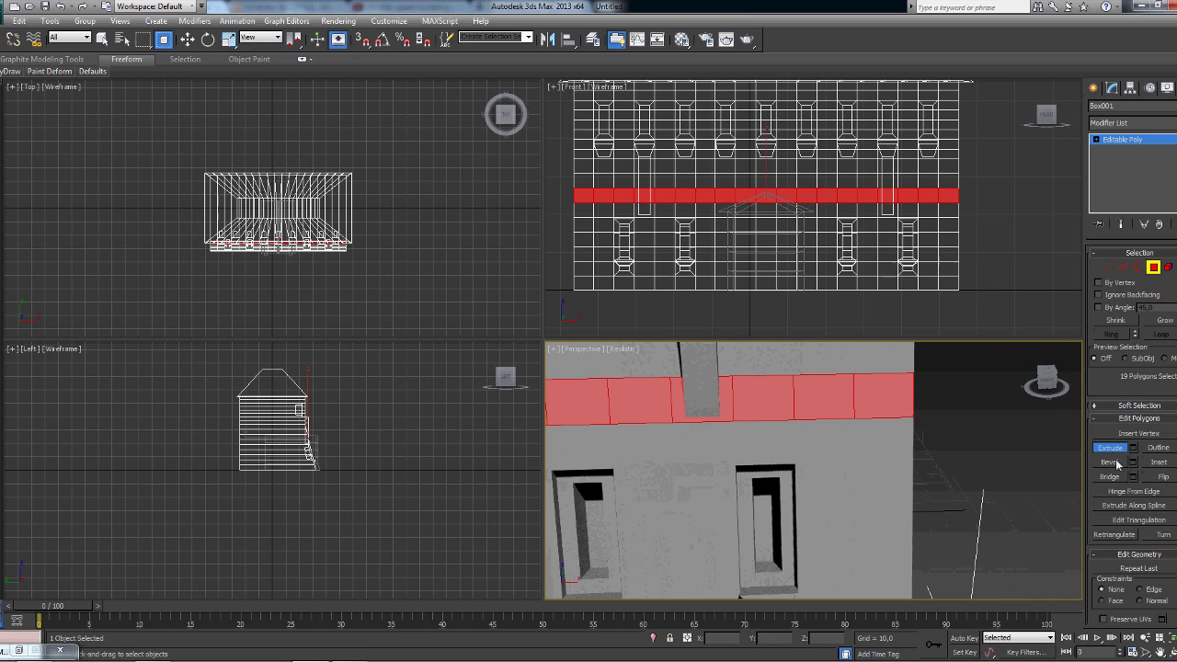
{"action": "left_click", "coordinate": [1159, 461]}
{"action": "left_click_drag", "start_coordinate": [856, 432], "coordinate": [842, 409]}
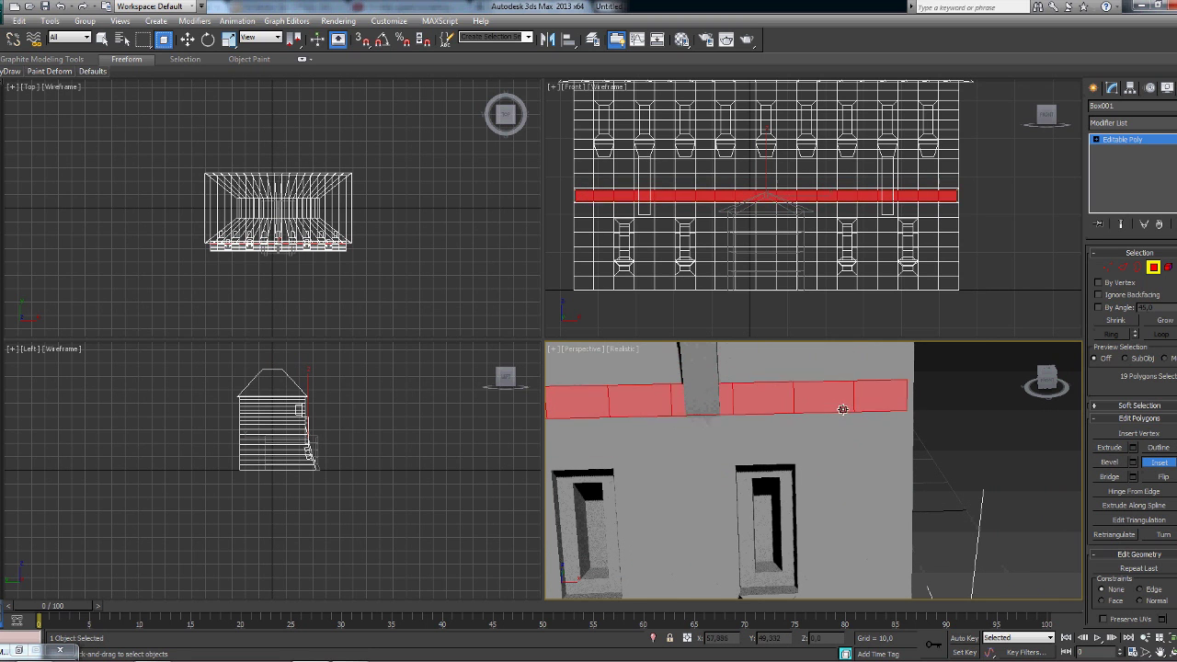
{"action": "scroll", "coordinate": [1037, 414], "scroll_direction": "down", "scroll_amount": 3}
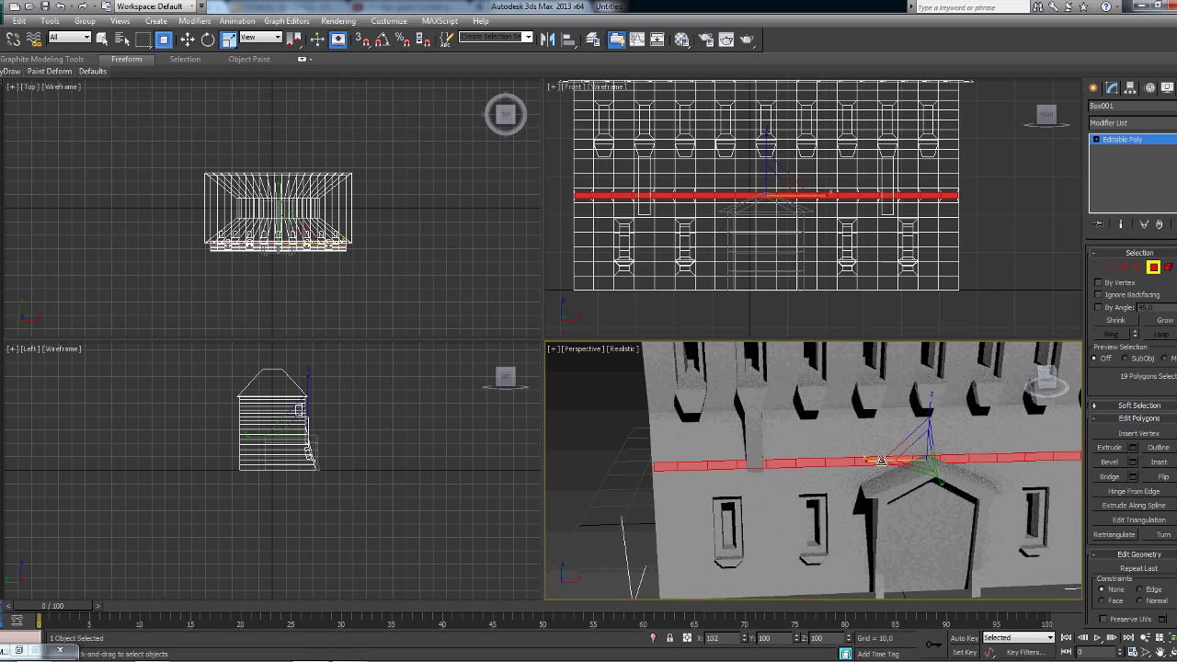
{"action": "mouse_move", "coordinate": [924, 494]}
{"action": "middle_mouse_down"}
{"action": "mouse_move", "coordinate": [1045, 475]}
{"action": "mouse_move", "coordinate": [931, 515]}
{"action": "middle_mouse_up"}
{"action": "left_click", "coordinate": [1045, 475]}
{"action": "scroll", "coordinate": [931, 515], "scroll_direction": "down", "scroll_amount": 3}
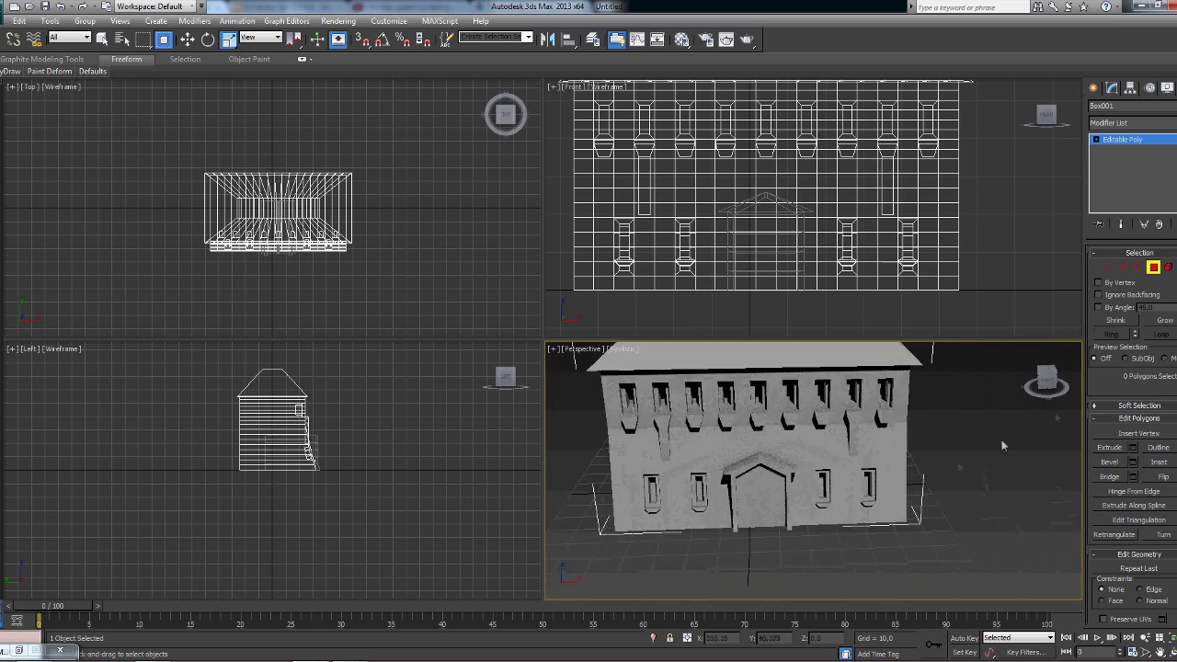
{"action": "mouse_move", "coordinate": [1002, 447]}
{"action": "middle_mouse_down", "text": "alt"}
{"action": "mouse_move", "coordinate": [975, 432]}
{"action": "mouse_move", "coordinate": [777, 442]}
{"action": "middle_mouse_up", "text": "alt"}
- Shift-drag the gabled doorway to clone it as Box003 and move it behind the building
{"action": "key", "text": "4"}
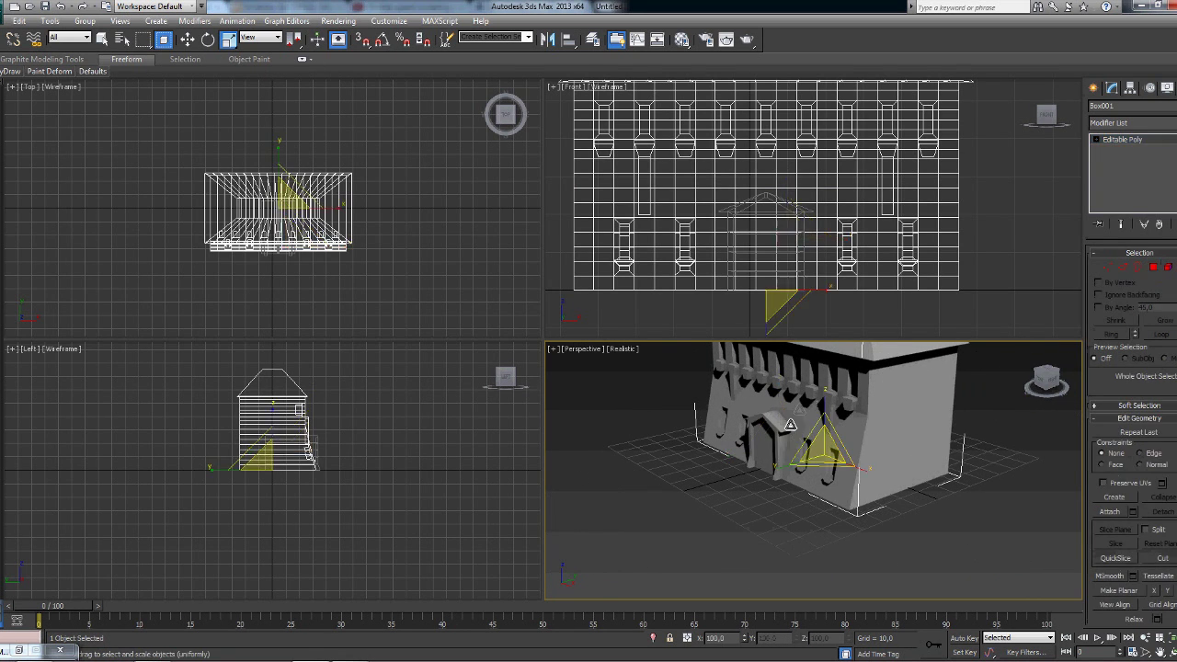
{"action": "left_click", "coordinate": [771, 440]}
{"action": "key", "text": "w"}
{"action": "mouse_move", "coordinate": [802, 449]}
{"action": "left_mouse_down", "text": "shift"}
{"action": "mouse_move", "coordinate": [837, 449]}
{"action": "mouse_move", "coordinate": [855, 423]}
{"action": "left_mouse_up", "text": "shift"}
{"action": "key", "text": "Return"}
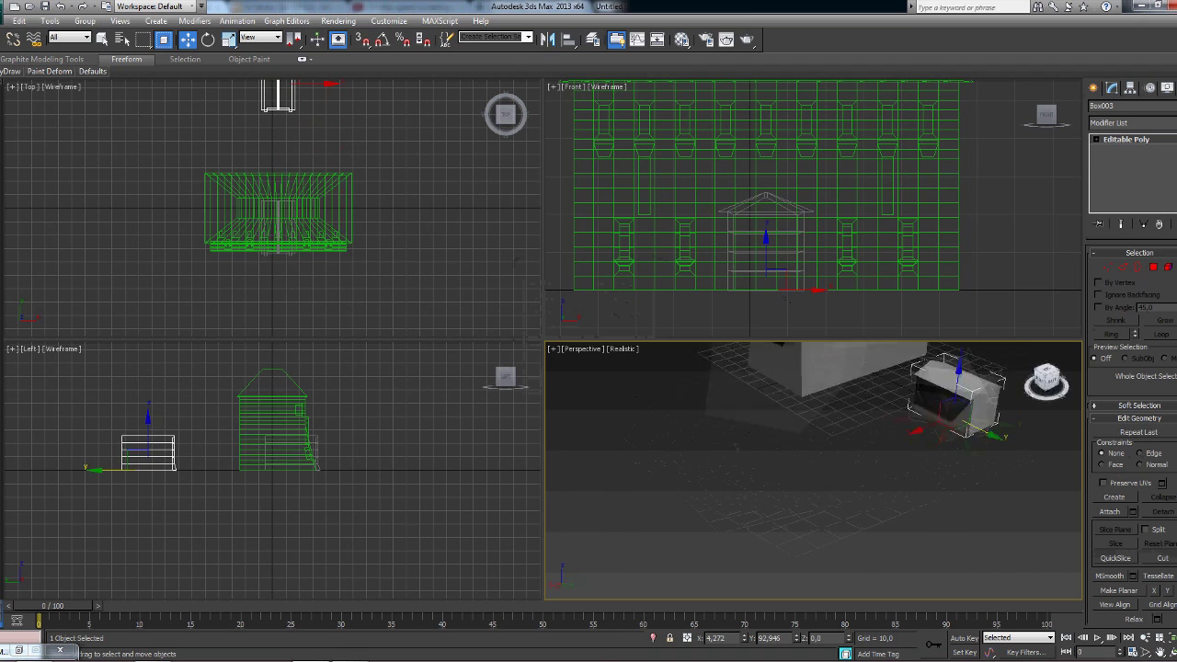
{"action": "middle_click_drag", "start_coordinate": [855, 424], "coordinate": [838, 461], "text": "alt"}
- Rotate the doorway copy 180° on Z, fit it against the back wall, and deselect
{"action": "left_click_drag", "start_coordinate": [853, 472], "coordinate": [597, 416]}
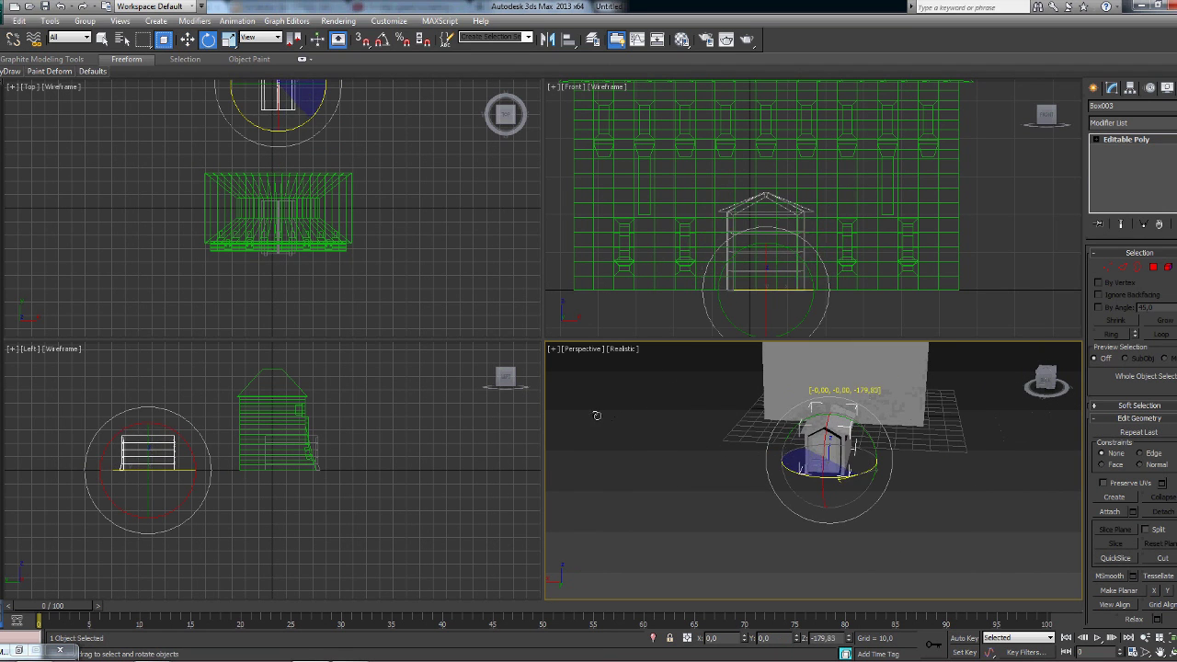
{"action": "mouse_move", "coordinate": [828, 460]}
{"action": "middle_mouse_down", "text": "alt"}
{"action": "mouse_move", "coordinate": [957, 414]}
{"action": "mouse_move", "coordinate": [883, 518]}
{"action": "middle_mouse_up", "text": "alt"}
{"action": "key", "text": "w"}
{"action": "scroll", "coordinate": [883, 517], "scroll_direction": "up", "scroll_amount": 3}
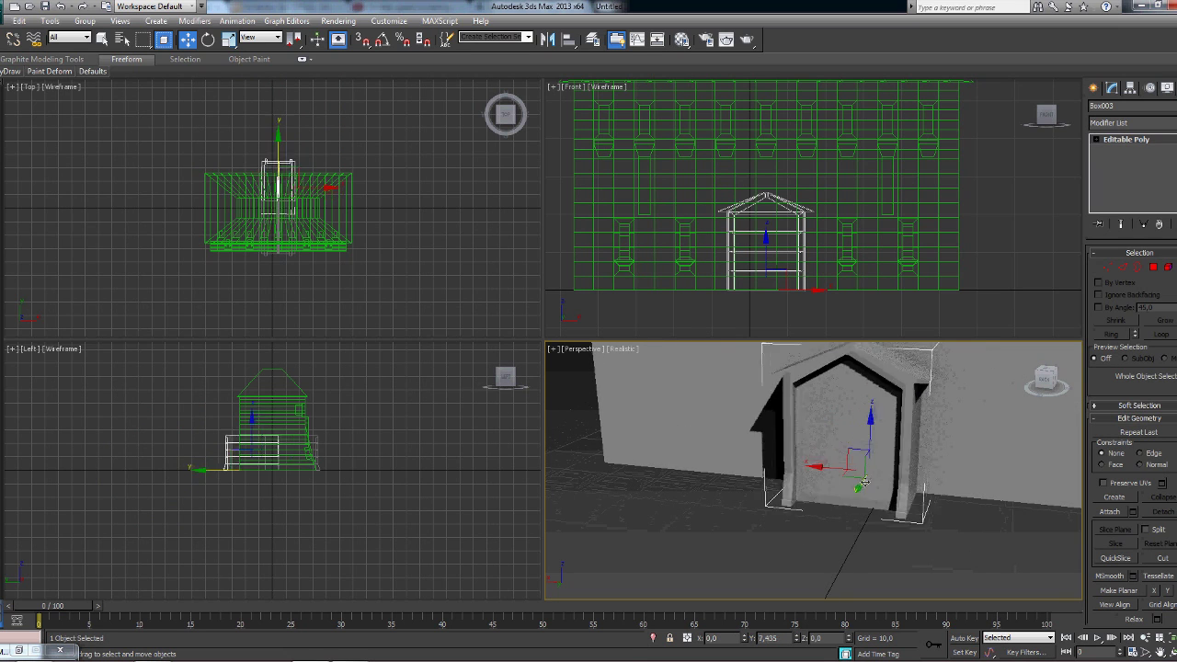
{"action": "left_click_drag", "start_coordinate": [873, 479], "coordinate": [872, 470]}
{"action": "scroll", "coordinate": [871, 473], "scroll_direction": "down", "scroll_amount": 5}
{"action": "key", "text": "ctrl+d"}
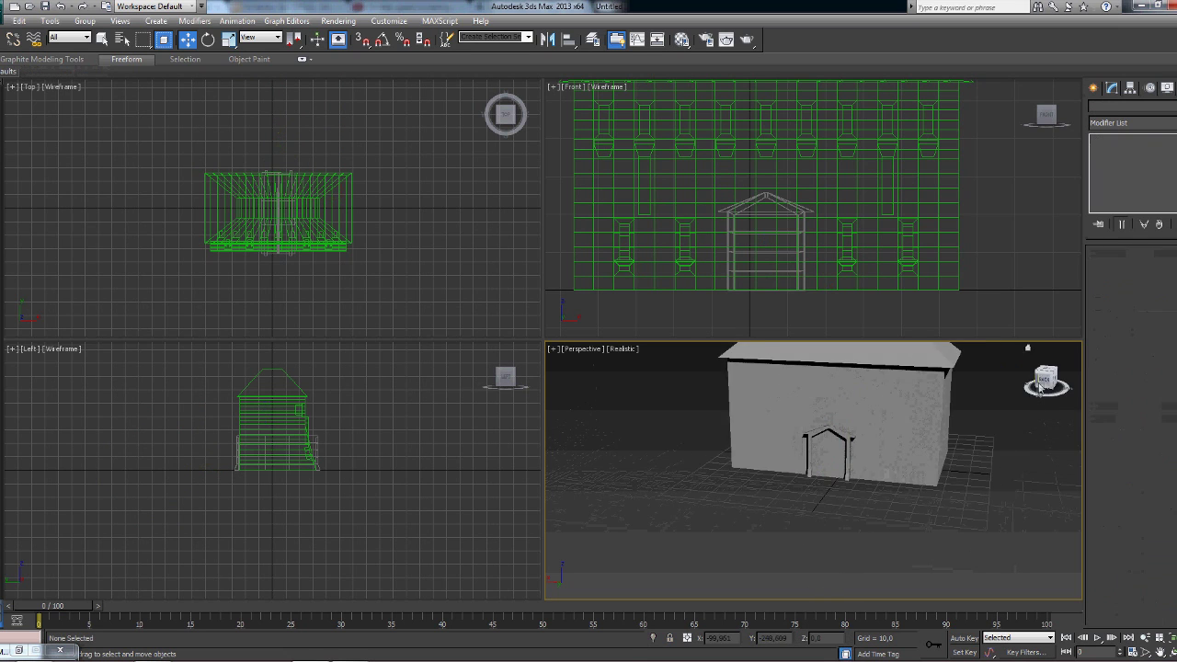
{"action": "middle_click_drag", "start_coordinate": [883, 469], "coordinate": [931, 463], "text": "alt"}
{"action": "scroll", "coordinate": [931, 464], "scroll_direction": "up", "scroll_amount": 3}
- Select a horizontal band of front-wall polygons on Box001 and extrude it into a ledge
{"action": "scroll", "coordinate": [791, 496], "scroll_direction": "up", "scroll_amount": 2}
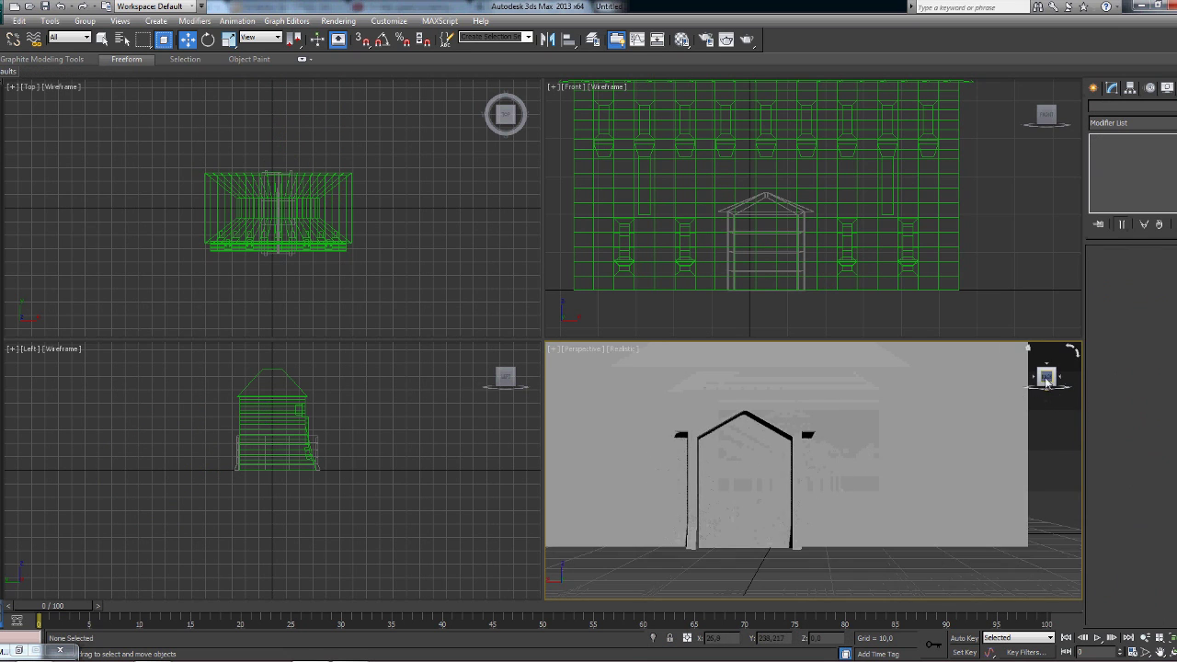
{"action": "mouse_move", "coordinate": [791, 497]}
{"action": "middle_mouse_down", "text": "alt"}
{"action": "mouse_move", "coordinate": [743, 544]}
{"action": "mouse_move", "coordinate": [862, 221]}
{"action": "middle_mouse_up", "text": "alt"}
{"action": "left_click", "coordinate": [862, 221]}
{"action": "key", "text": "4"}
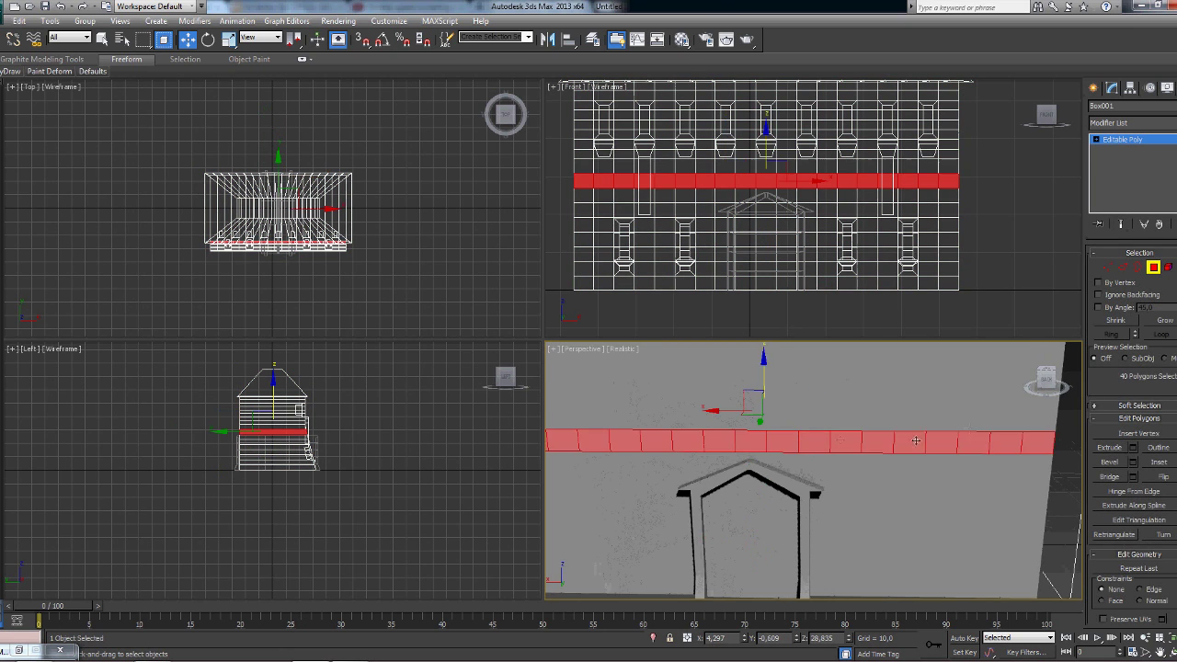
{"action": "mouse_move", "coordinate": [874, 460]}
{"action": "middle_mouse_down", "text": "alt"}
{"action": "mouse_move", "coordinate": [1002, 428]}
{"action": "mouse_move", "coordinate": [929, 432]}
{"action": "middle_mouse_up", "text": "alt"}
{"action": "scroll", "coordinate": [728, 455], "scroll_direction": "down", "scroll_amount": 3}
{"action": "middle_click_drag", "start_coordinate": [699, 442], "coordinate": [728, 454], "text": "alt"}
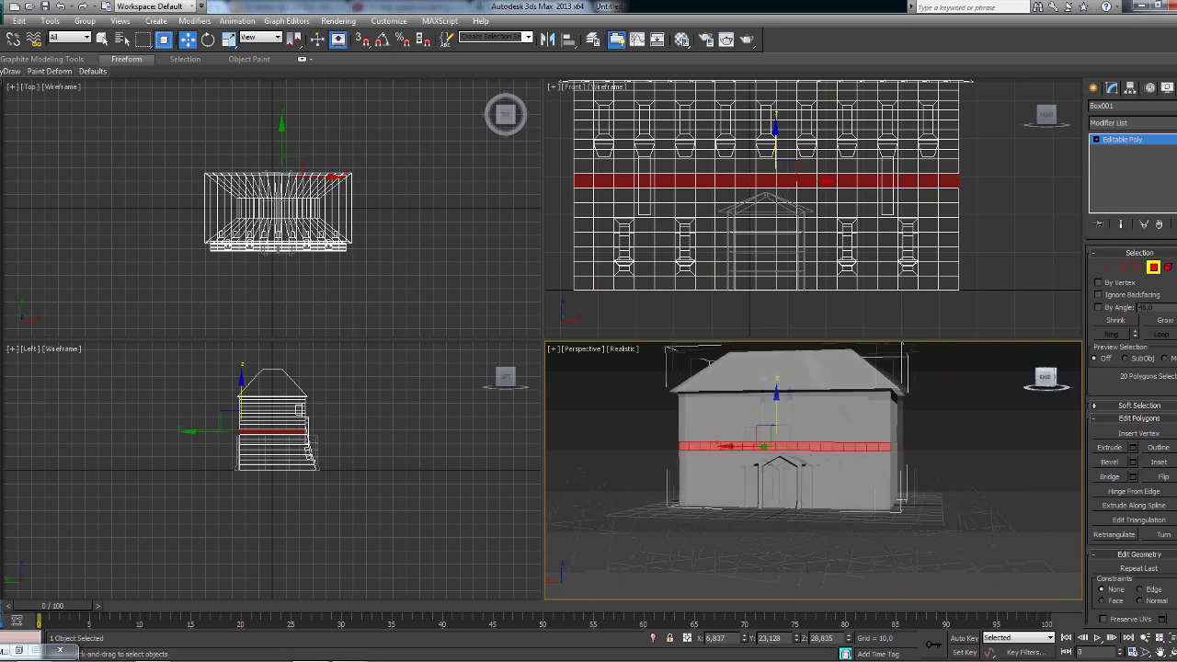
{"action": "left_click", "coordinate": [1042, 376]}
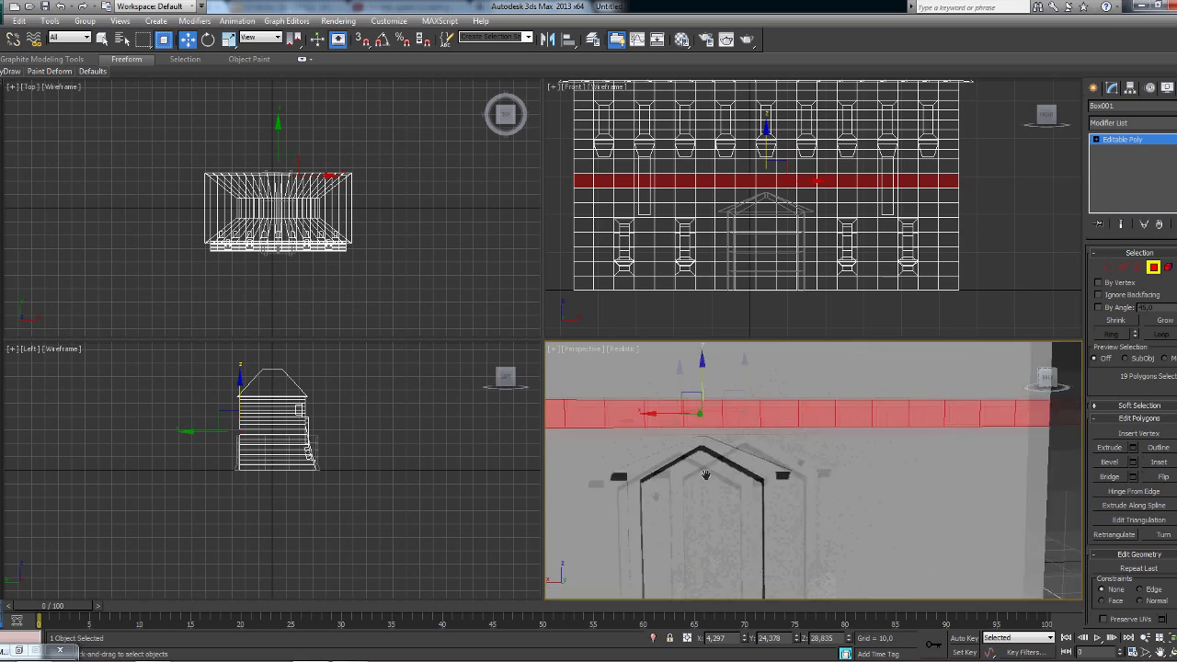
{"action": "key", "text": "shift+e"}
- Extrude a row of faces along the ledge into blocks and scale them to taper
{"action": "left_click", "coordinate": [923, 419]}
{"action": "middle_click_drag", "start_coordinate": [924, 419], "coordinate": [855, 515], "text": "alt"}
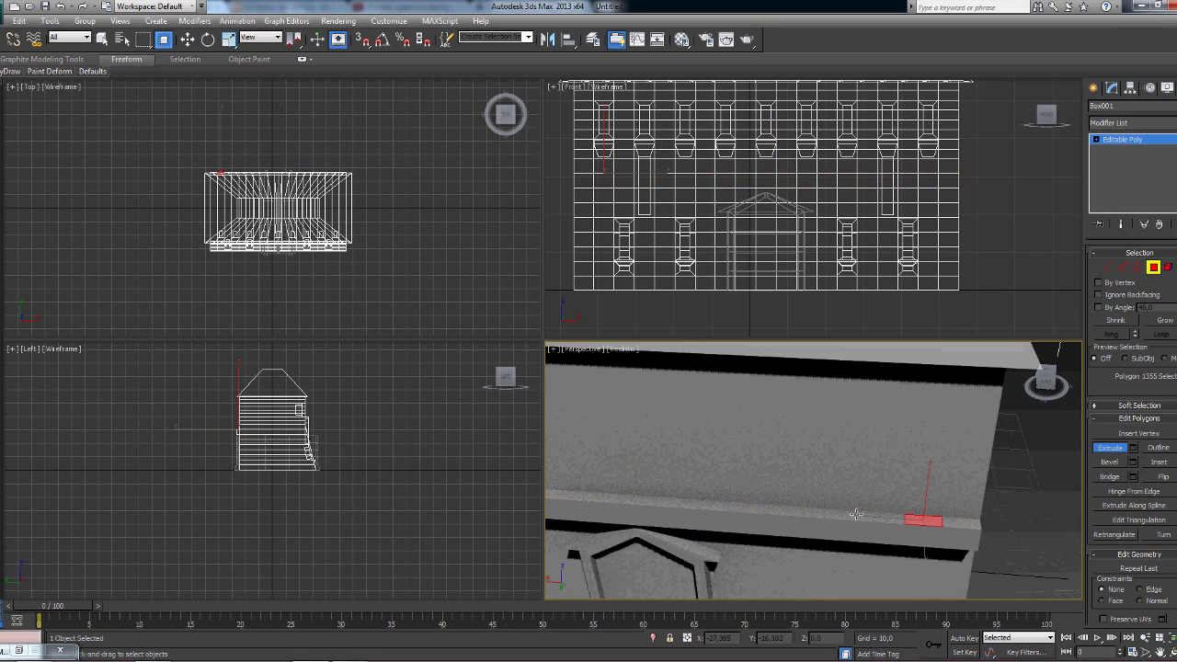
{"action": "mouse_move", "coordinate": [637, 498]}
{"action": "middle_mouse_down", "text": "alt"}
{"action": "mouse_move", "coordinate": [903, 468]}
{"action": "mouse_move", "coordinate": [839, 460]}
{"action": "middle_mouse_up", "text": "alt"}
{"action": "left_click_drag", "start_coordinate": [839, 460], "coordinate": [839, 449]}
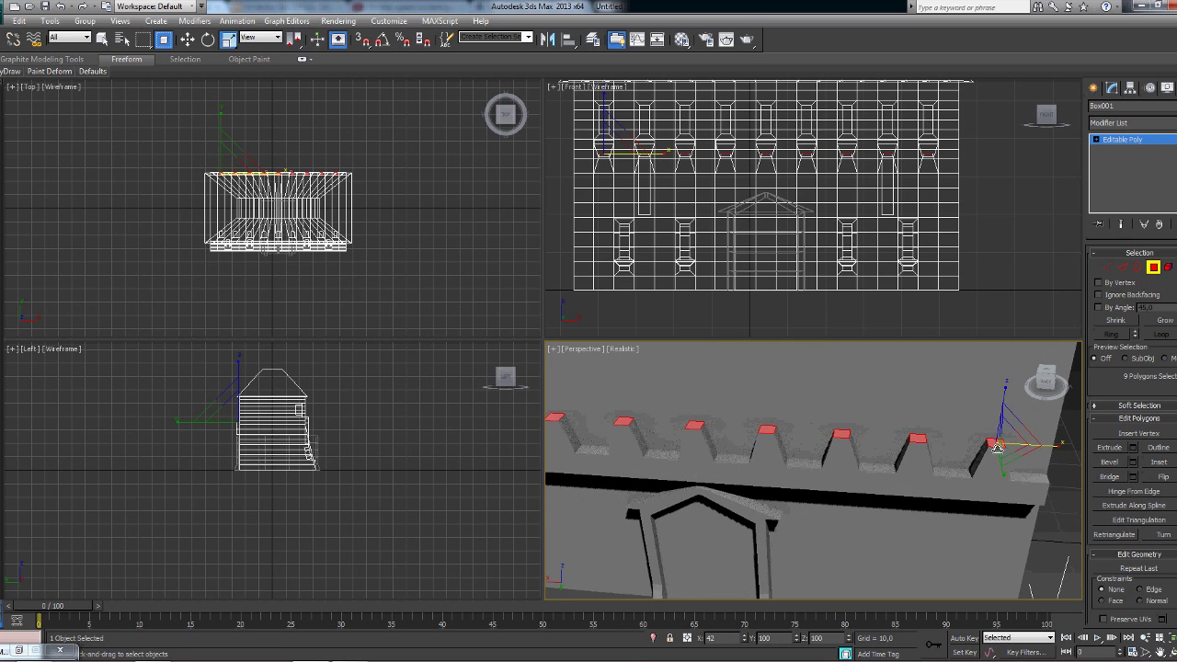
{"action": "key", "text": "shift+e"}
{"action": "mouse_move", "coordinate": [907, 473]}
{"action": "middle_mouse_down", "text": "alt"}
{"action": "mouse_move", "coordinate": [640, 62]}
{"action": "mouse_move", "coordinate": [994, 486]}
{"action": "middle_mouse_up", "text": "alt"}
{"action": "left_click_drag", "start_coordinate": [903, 432], "coordinate": [876, 499]}
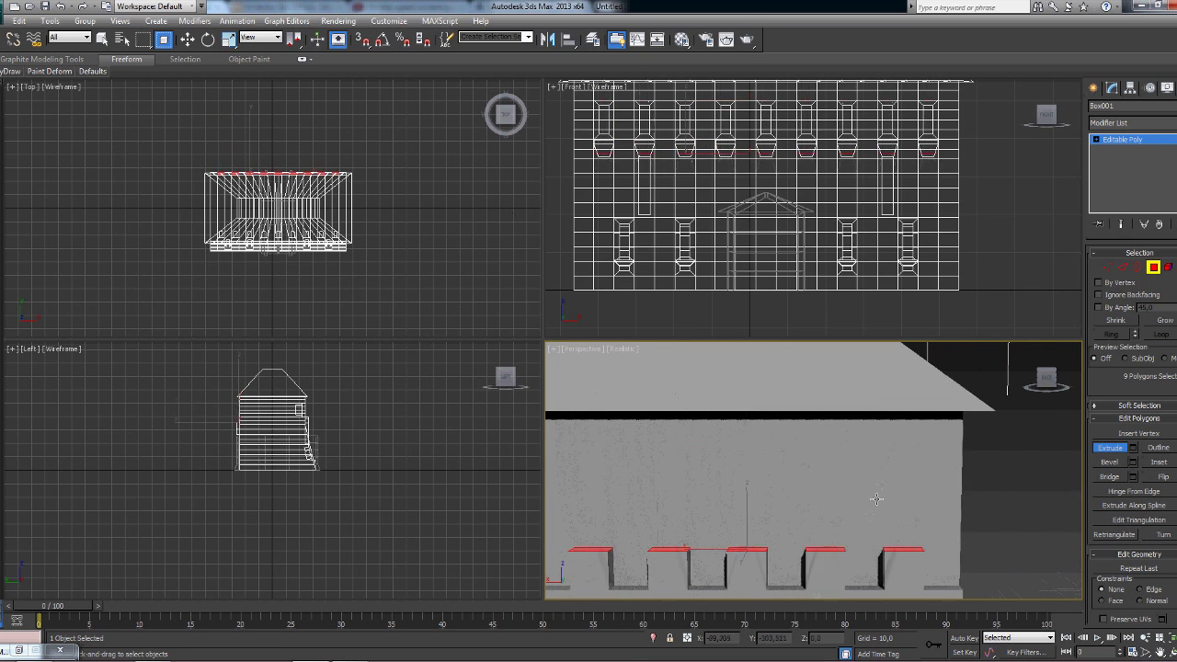
{"action": "left_click", "coordinate": [229, 40]}
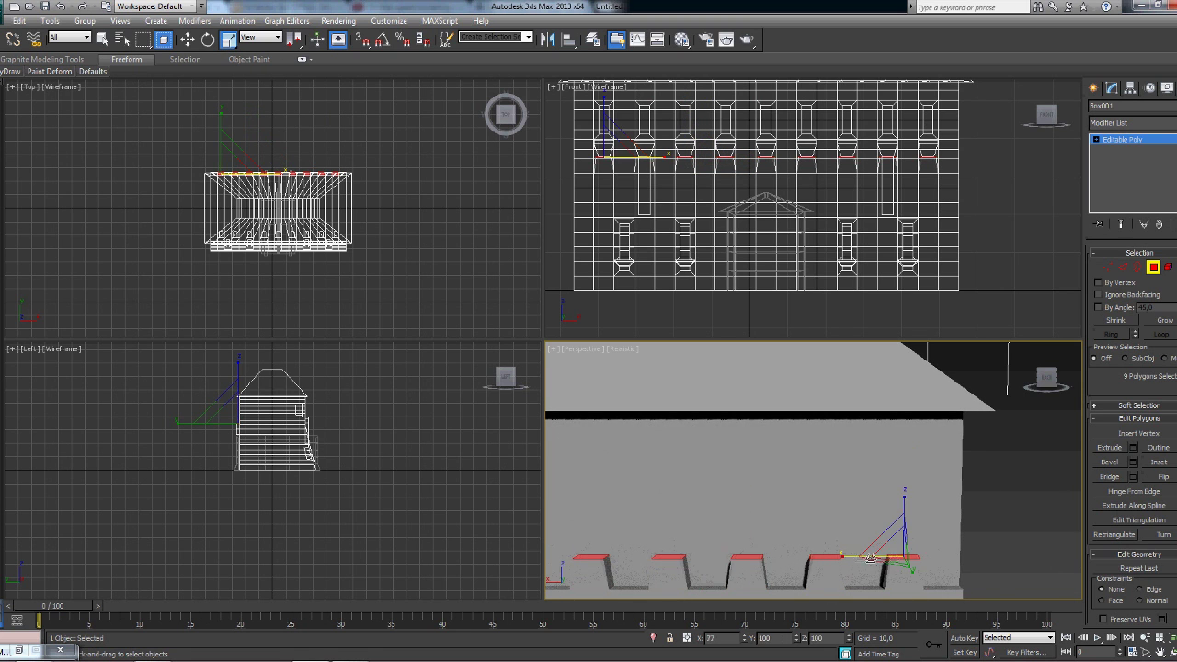
{"action": "middle_click_drag", "start_coordinate": [853, 472], "coordinate": [773, 417], "text": "alt"}
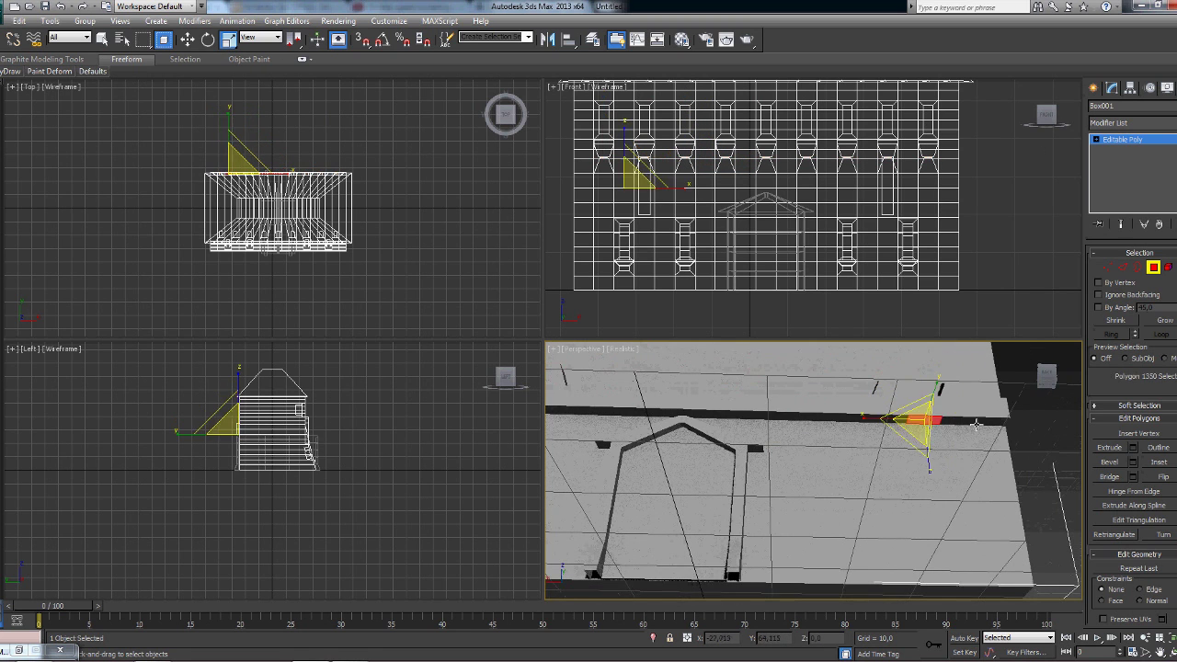
- Add the lower wall faces beneath the blocks to the selection for extruding
{"action": "left_click", "coordinate": [772, 419], "text": "ctrl"}
{"action": "mouse_move", "coordinate": [772, 419]}
{"action": "middle_mouse_down", "text": "alt"}
{"action": "mouse_move", "coordinate": [657, 423]}
{"action": "mouse_move", "coordinate": [921, 448]}
{"action": "mouse_move", "coordinate": [883, 402]}
{"action": "middle_mouse_up", "text": "alt"}
{"action": "left_click", "coordinate": [657, 422], "text": "ctrl"}
{"action": "left_click", "coordinate": [657, 422], "text": "ctrl"}
{"action": "key", "text": "shift+e"}
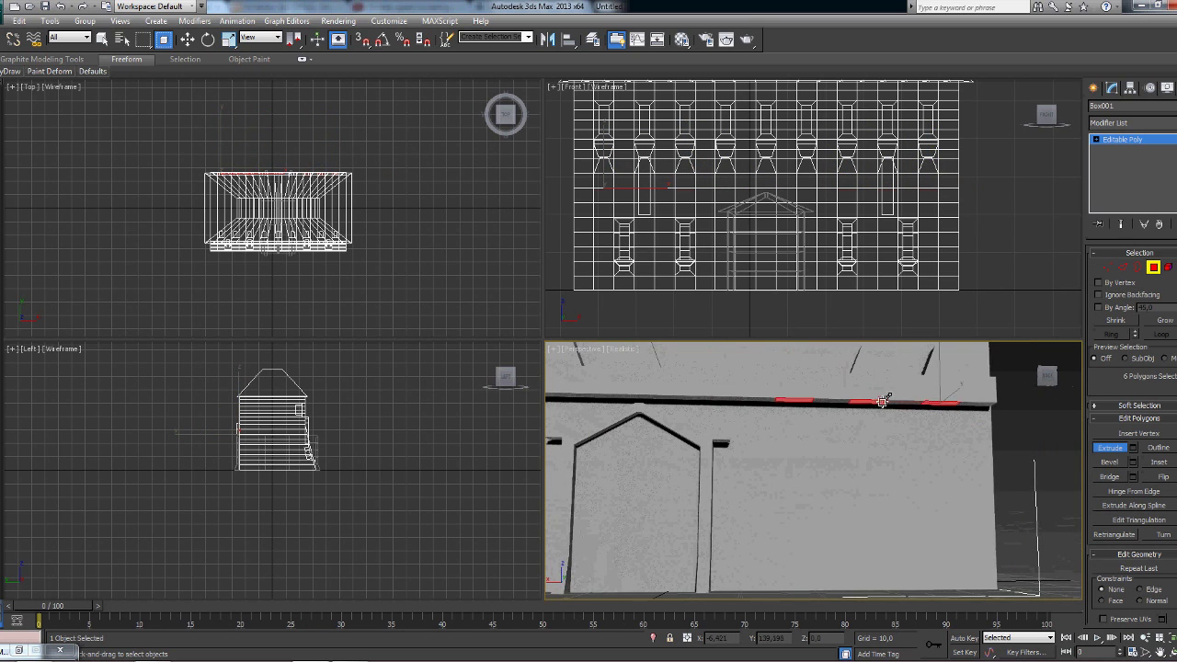
- Extrude the selected faces downward into pilasters reaching the wall base
{"action": "left_click_drag", "start_coordinate": [915, 446], "coordinate": [841, 441]}
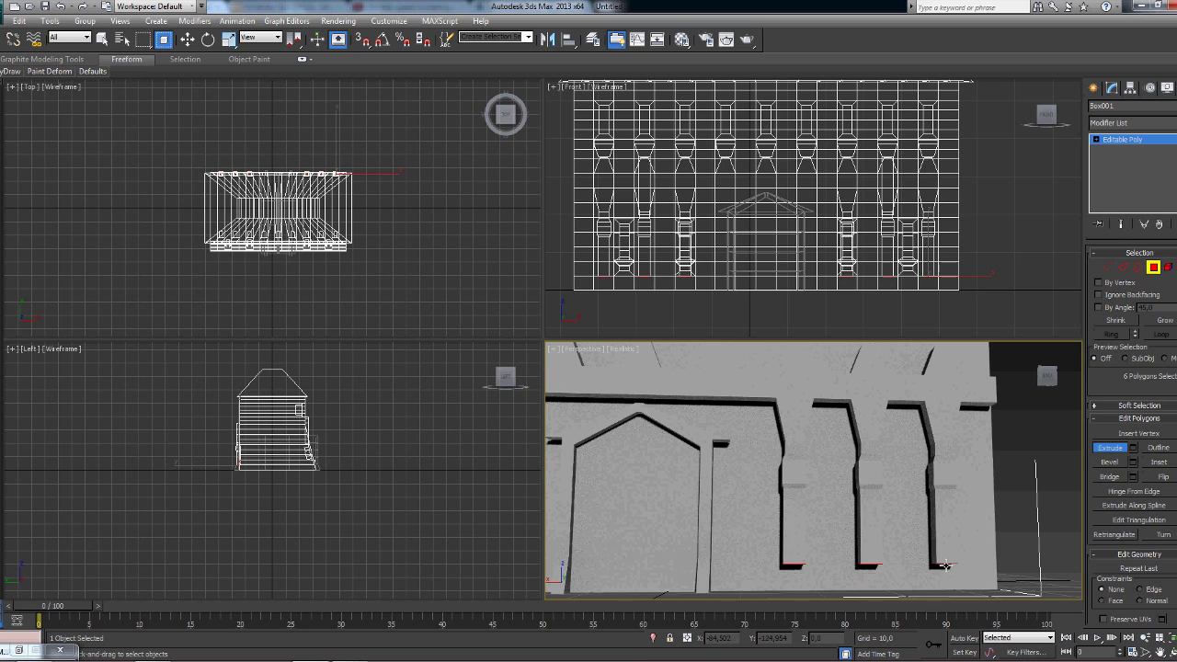
{"action": "middle_click_drag", "start_coordinate": [945, 564], "coordinate": [975, 489]}
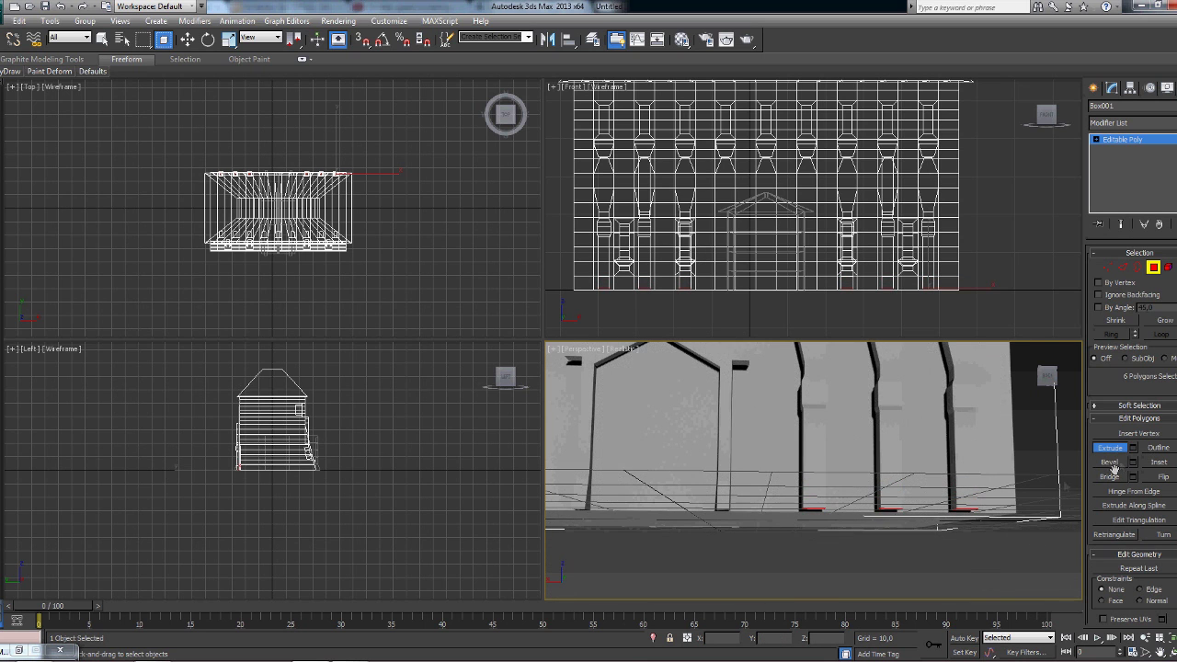
{"action": "scroll", "coordinate": [981, 476], "scroll_direction": "up", "scroll_amount": 2}
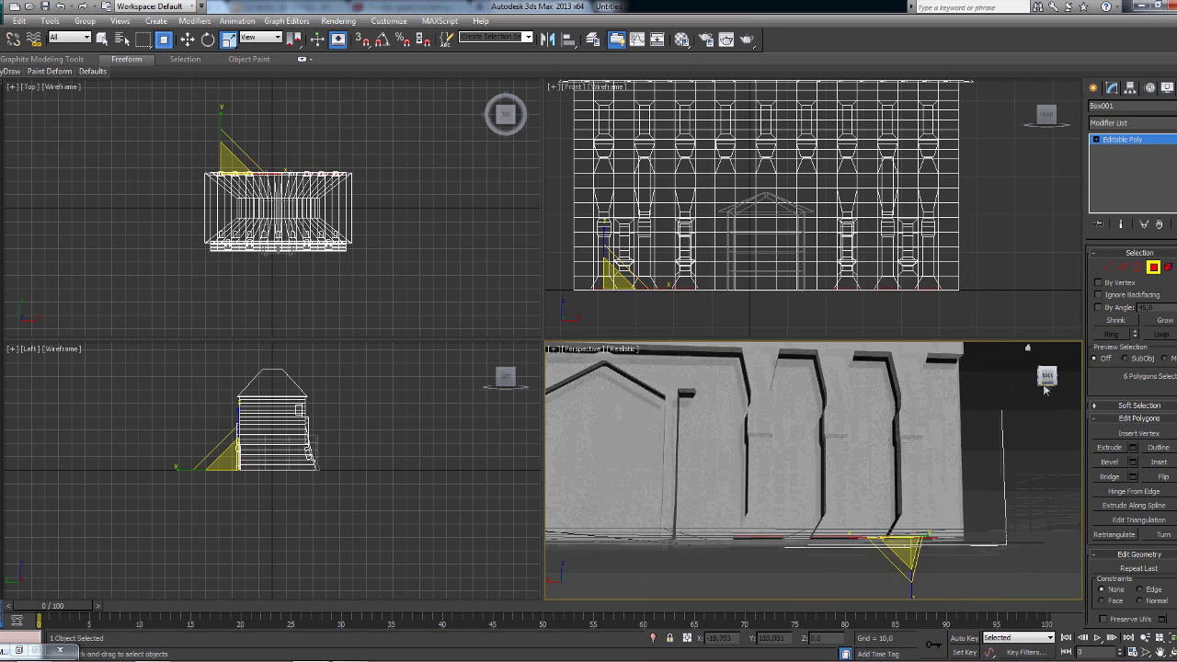
{"action": "middle_click_drag", "start_coordinate": [790, 537], "coordinate": [919, 475], "text": "alt"}
{"action": "scroll", "coordinate": [919, 474], "scroll_direction": "down", "scroll_amount": 5}
- Select individual wall faces around the corner up to the roof edge
{"action": "left_click", "coordinate": [668, 399]}
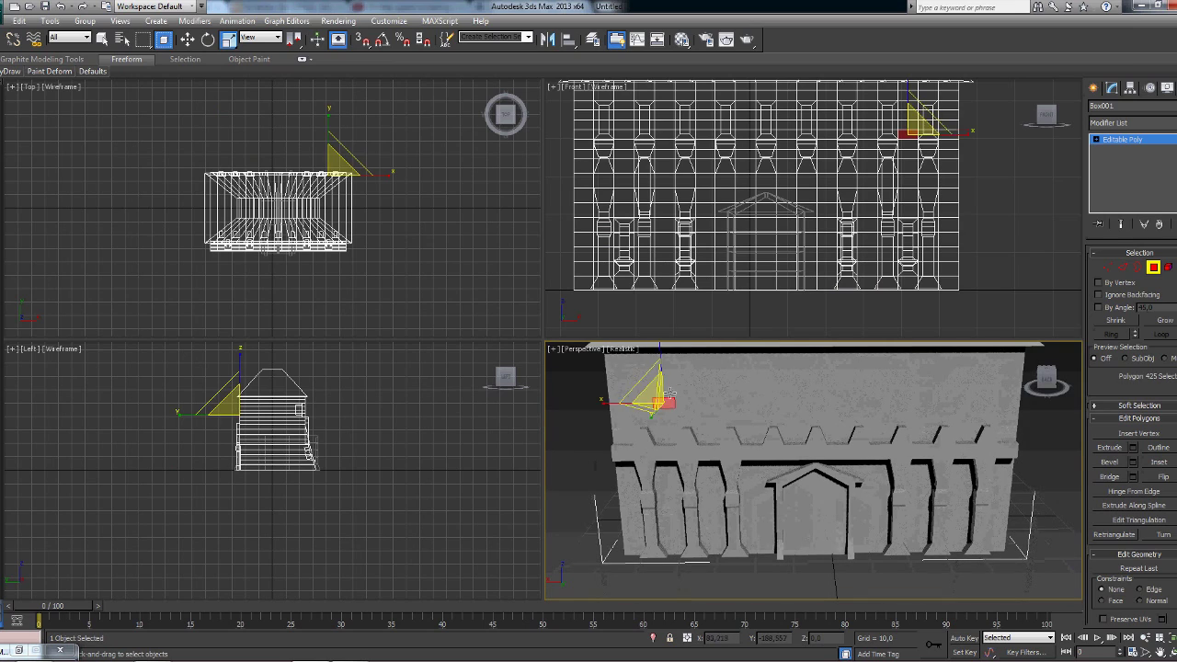
{"action": "mouse_move", "coordinate": [673, 381]}
{"action": "middle_mouse_down", "text": "alt"}
{"action": "mouse_move", "coordinate": [920, 459]}
{"action": "mouse_move", "coordinate": [1007, 404]}
{"action": "mouse_move", "coordinate": [802, 444]}
{"action": "middle_mouse_up", "text": "alt"}
{"action": "left_click", "coordinate": [1007, 405]}
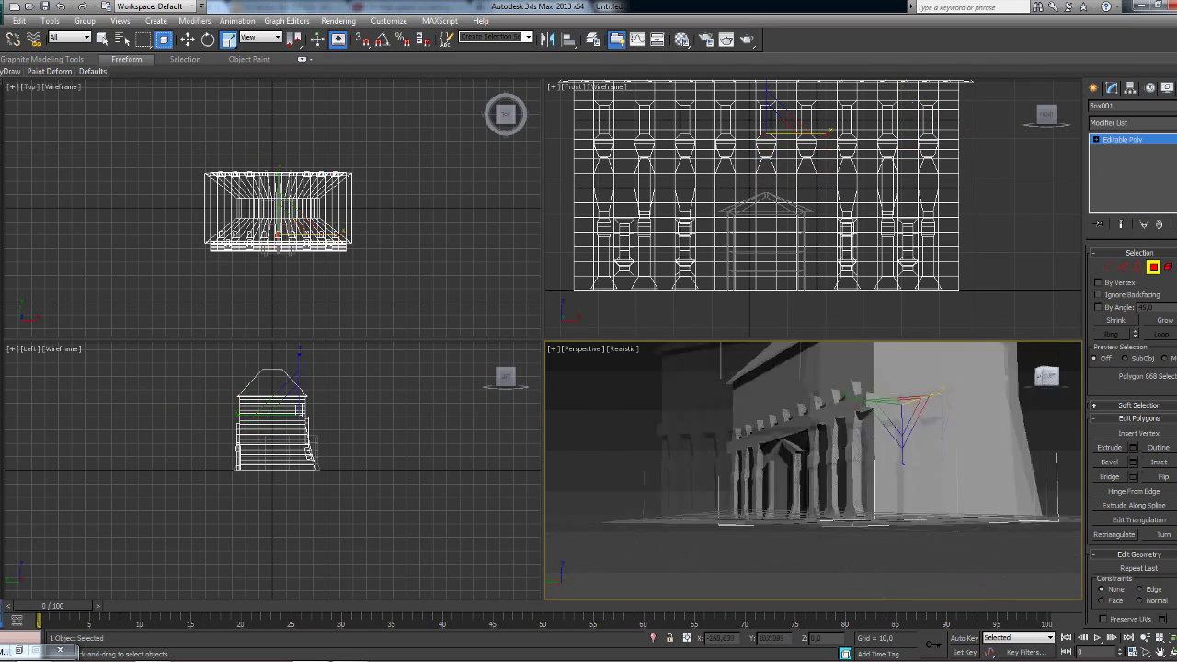
{"action": "left_click", "coordinate": [802, 444]}
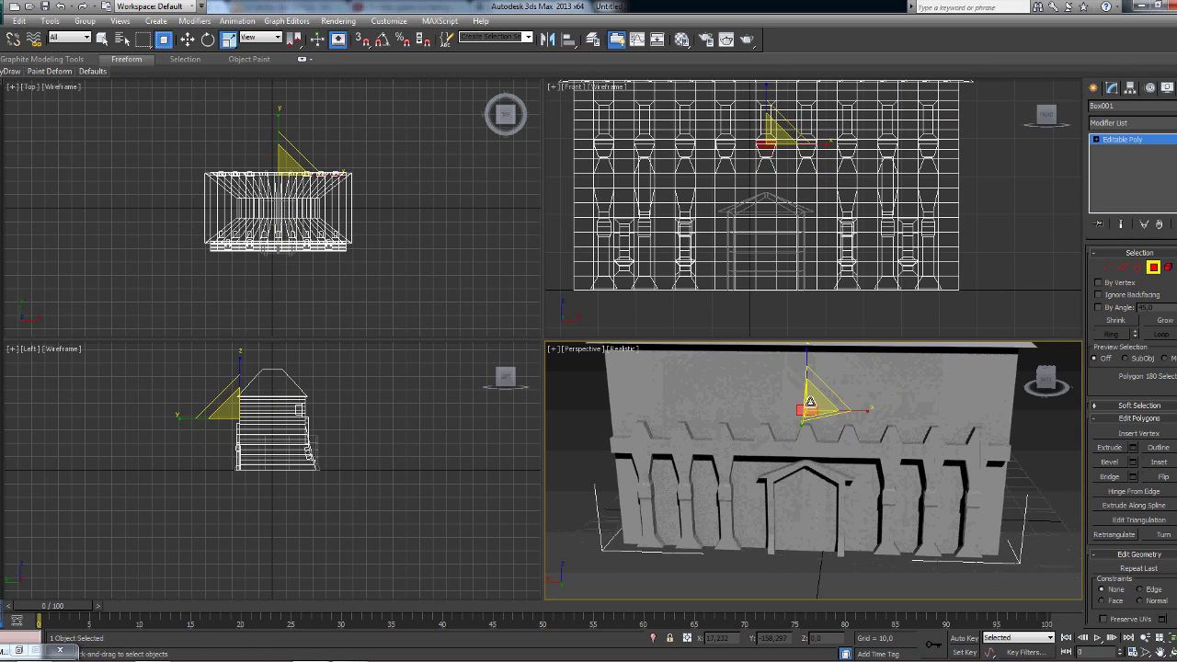
{"action": "middle_click_drag", "start_coordinate": [810, 402], "coordinate": [919, 377], "text": "alt"}
{"action": "left_click", "coordinate": [825, 394]}
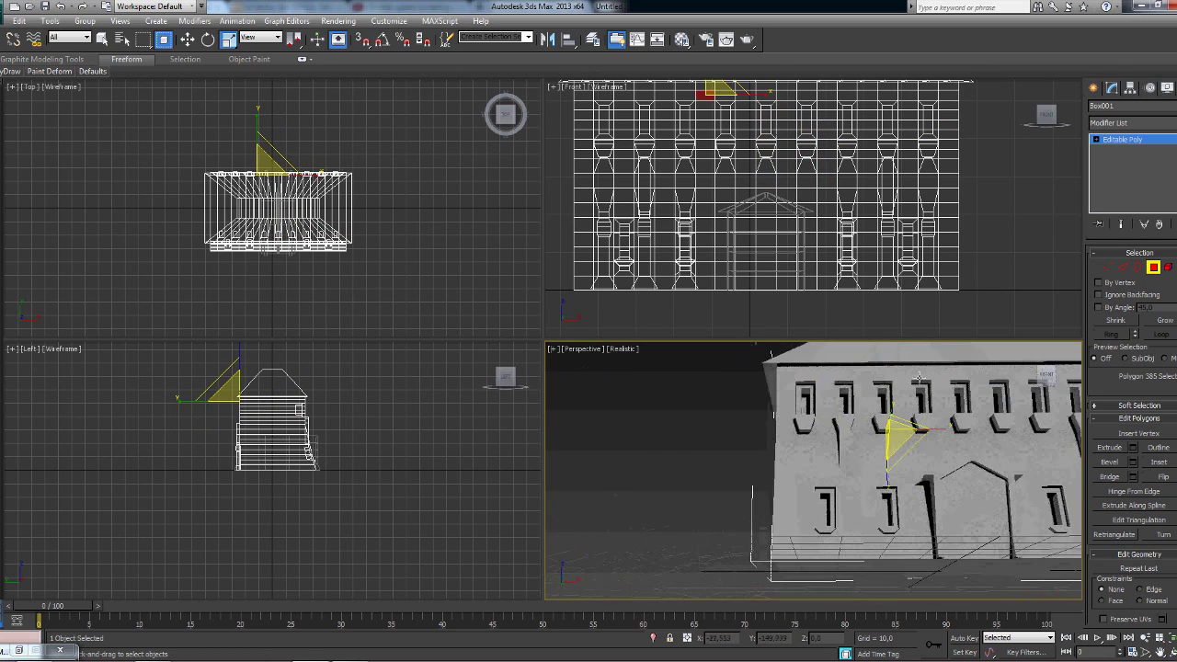
{"action": "left_click", "coordinate": [801, 368]}
{"action": "middle_click_drag", "start_coordinate": [801, 368], "coordinate": [924, 380], "text": "alt"}
{"action": "left_click", "coordinate": [924, 380]}
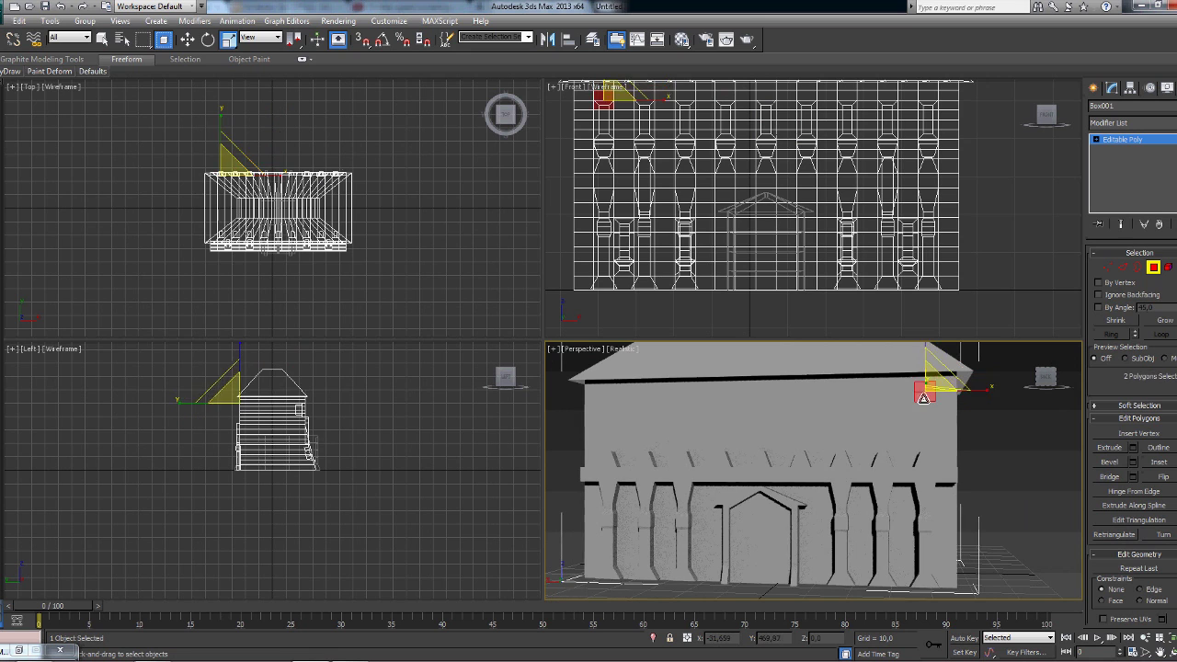
- Select all nine upper-storey window polygons along the front wall
{"action": "scroll", "coordinate": [859, 408], "scroll_direction": "up", "scroll_amount": 3}
{"action": "left_click", "coordinate": [858, 408], "text": "ctrl"}
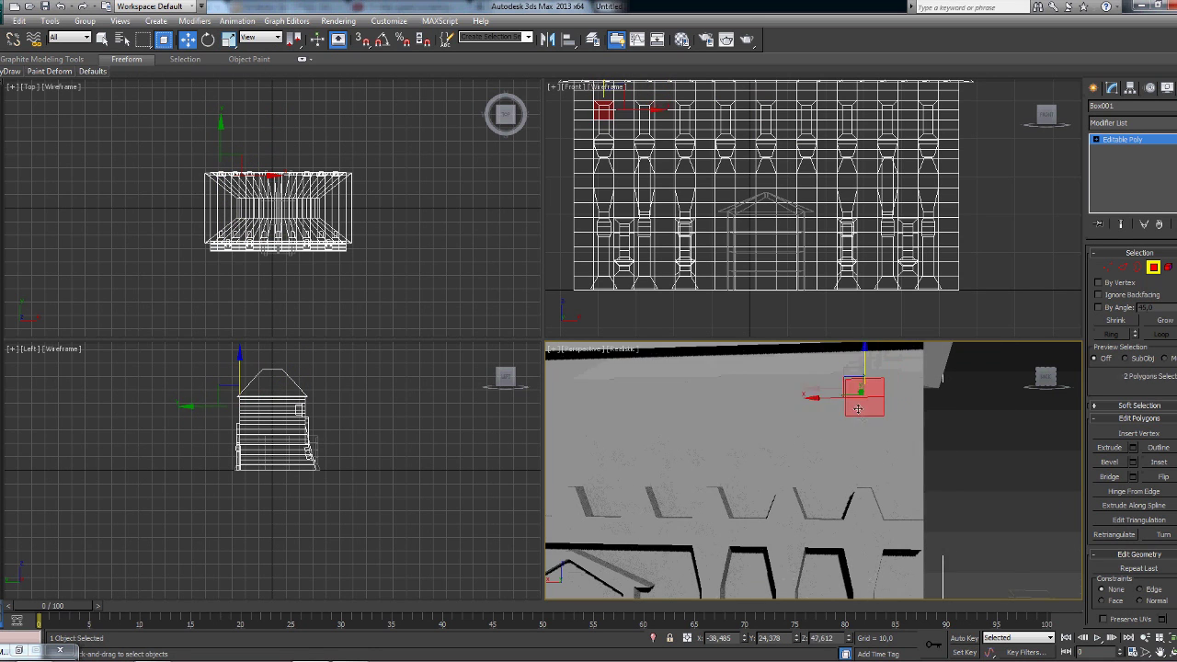
{"action": "left_click", "coordinate": [789, 407], "text": "ctrl"}
{"action": "middle_click_drag", "start_coordinate": [789, 406], "coordinate": [831, 439]}
{"action": "left_click", "coordinate": [764, 446], "text": "ctrl"}
{"action": "middle_click_drag", "start_coordinate": [754, 438], "coordinate": [871, 390]}
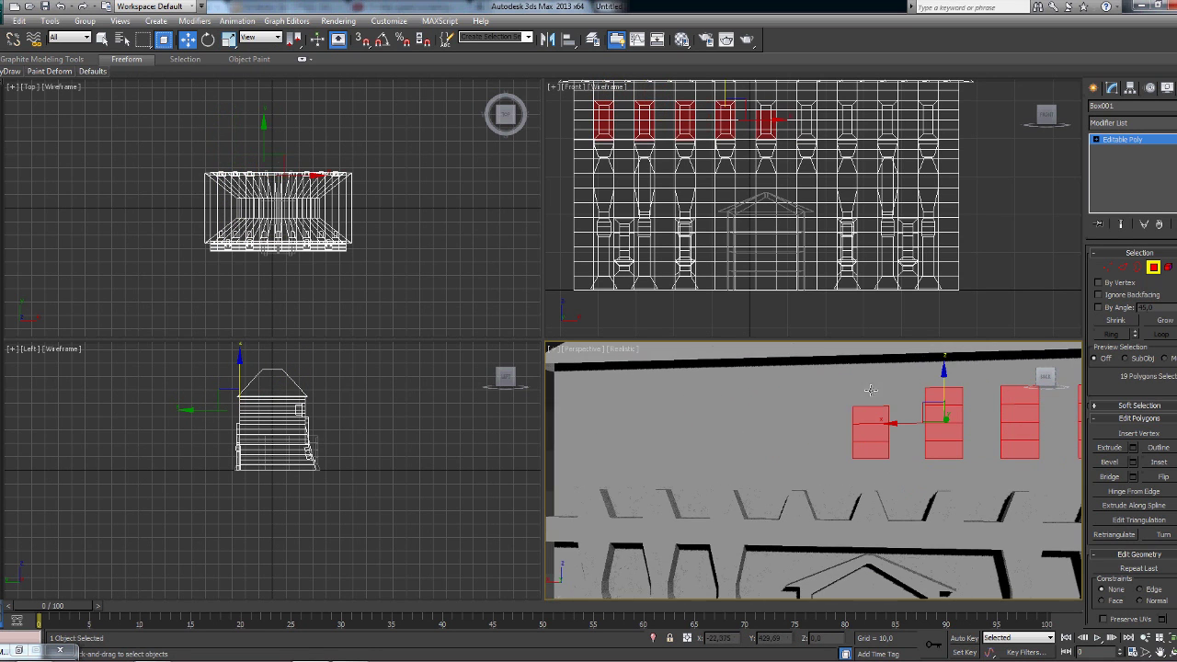
{"action": "middle_click_drag", "start_coordinate": [723, 423], "coordinate": [871, 465]}
{"action": "left_click", "coordinate": [871, 465], "text": "ctrl"}
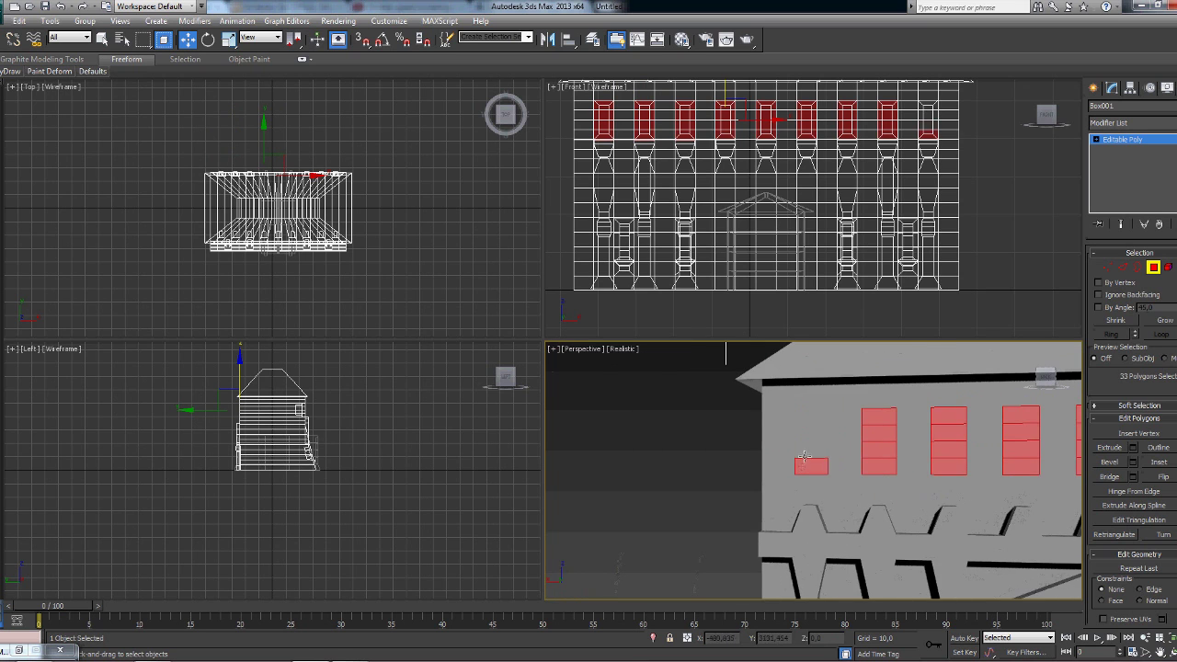
{"action": "left_click", "coordinate": [804, 457], "text": "ctrl"}
{"action": "scroll", "coordinate": [975, 451], "scroll_direction": "up", "scroll_amount": 5}
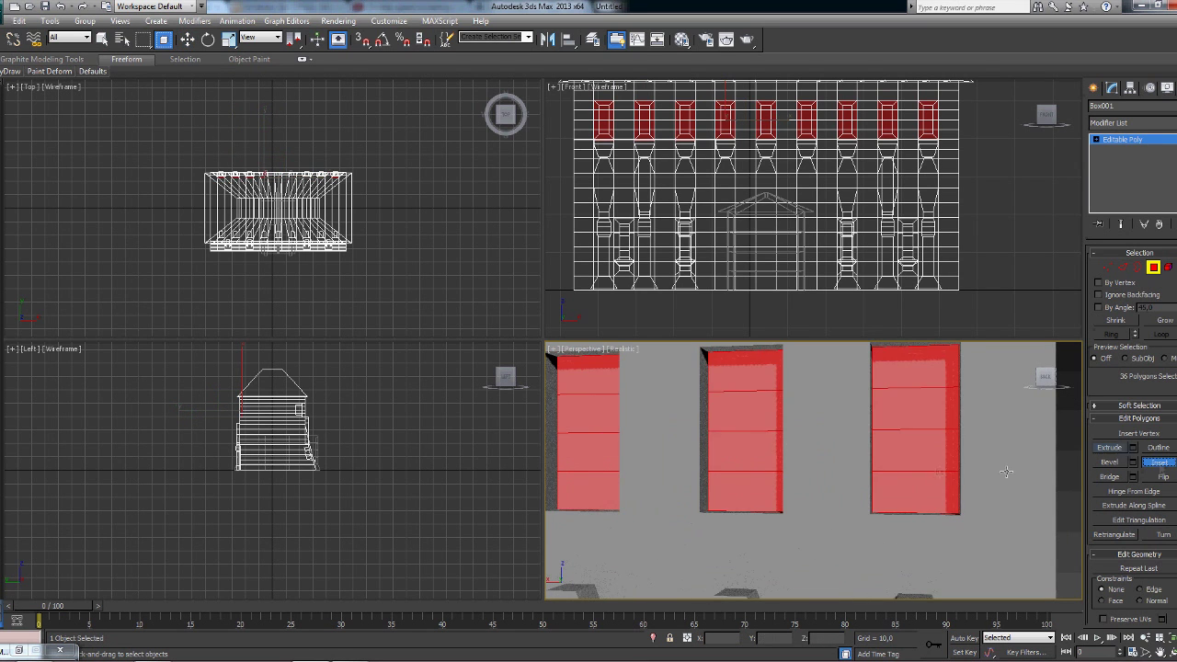
- Inset the window faces, extrude them with a negative height into the wall, and deselect
{"action": "left_click_drag", "start_coordinate": [1006, 472], "coordinate": [1007, 450]}
{"action": "left_click", "coordinate": [1109, 447]}
{"action": "left_click_drag", "start_coordinate": [910, 432], "coordinate": [911, 460]}
{"action": "key", "text": "ctrl+d"}
{"action": "scroll", "coordinate": [999, 480], "scroll_direction": "down", "scroll_amount": 6}
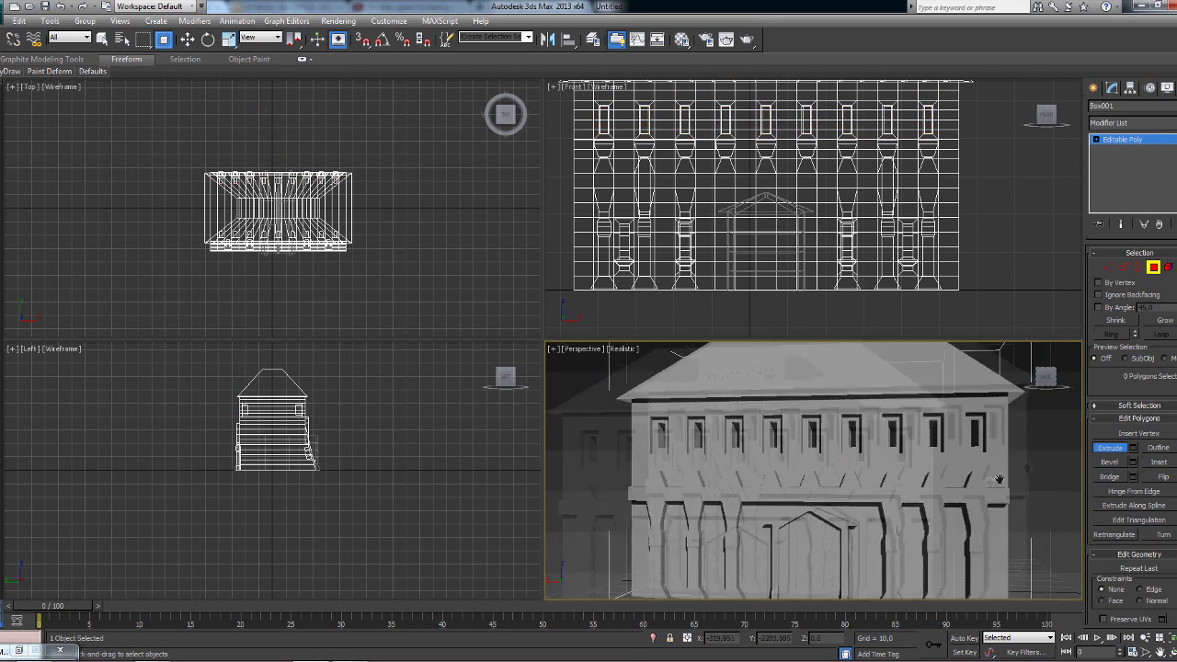
{"action": "scroll", "coordinate": [999, 479], "scroll_direction": "down", "scroll_amount": 2}
{"action": "scroll", "coordinate": [984, 481], "scroll_direction": "down", "scroll_amount": 1}
{"action": "scroll", "coordinate": [970, 483], "scroll_direction": "down", "scroll_amount": 1}
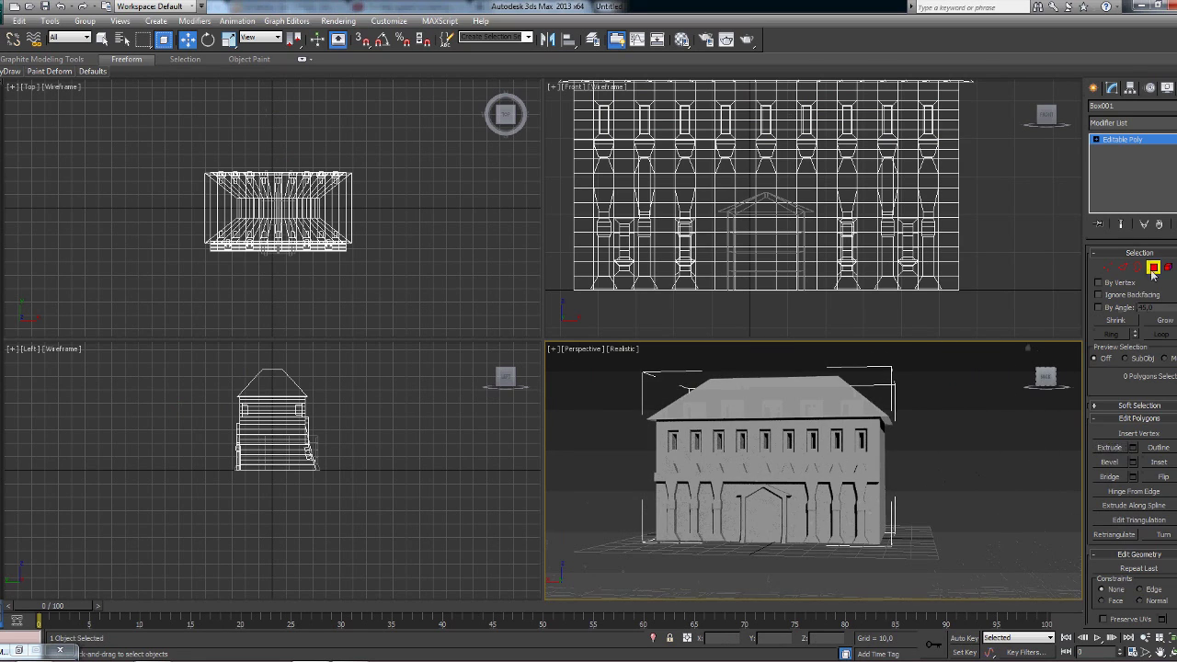
{"action": "key", "text": "ctrl+d"}
- Create a small box, Box004, and give it a new object colour
{"action": "left_click_drag", "start_coordinate": [1046, 378], "coordinate": [1058, 350]}
{"action": "left_click", "coordinate": [1095, 88]}
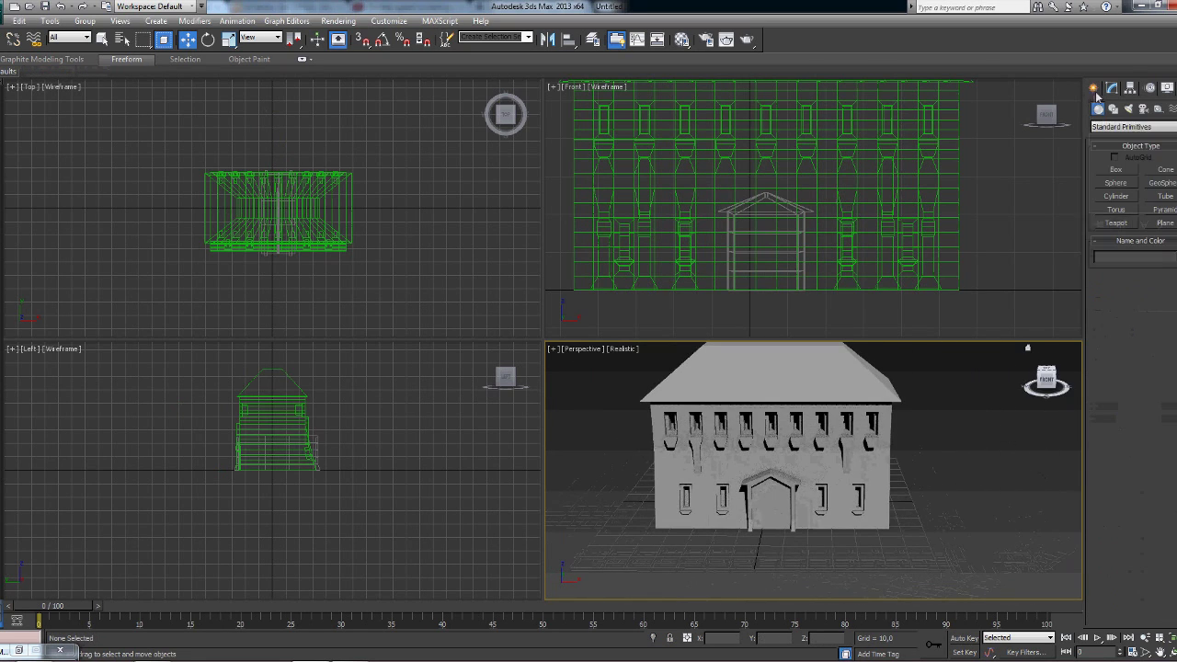
{"action": "left_click", "coordinate": [1115, 169]}
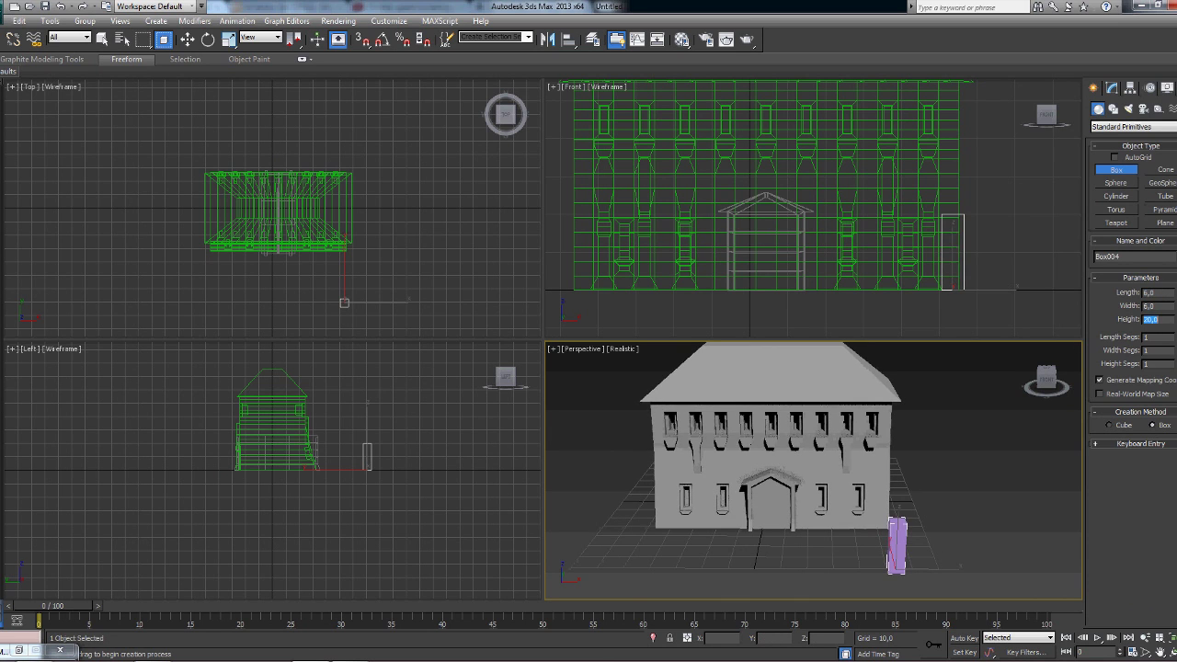
{"action": "type", "text": "10"}
{"action": "left_click", "coordinate": [1141, 240]}
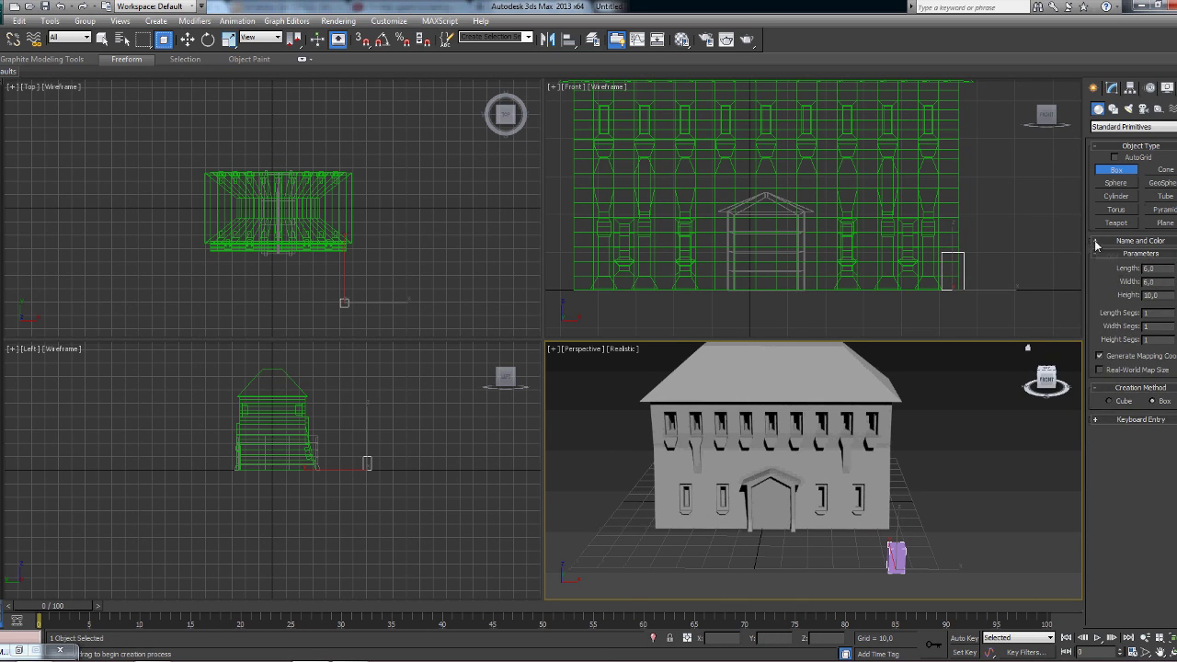
{"action": "left_click", "coordinate": [1096, 241]}
{"action": "left_click", "coordinate": [1174, 257]}
- Raise Box004 in Z and drag it onto the roof slope
{"action": "left_click", "coordinate": [653, 405]}
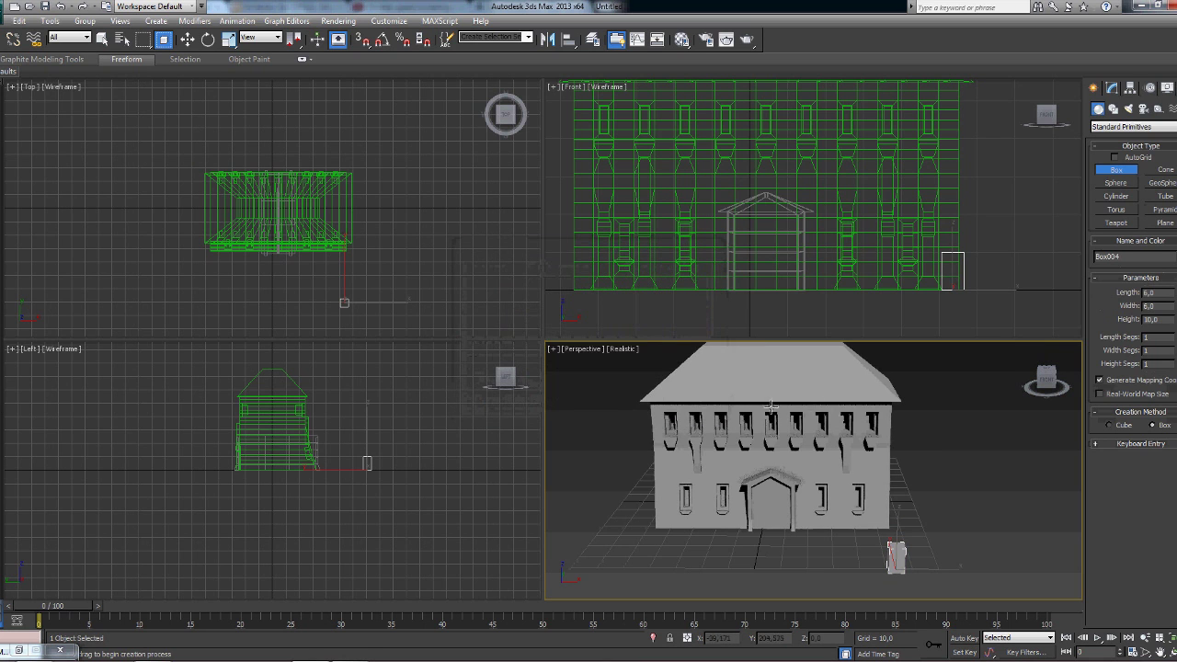
{"action": "scroll", "coordinate": [934, 476], "scroll_direction": "up", "scroll_amount": 3}
{"action": "scroll", "coordinate": [802, 309], "scroll_direction": "up", "scroll_amount": 2}
{"action": "right_click", "coordinate": [802, 309]}
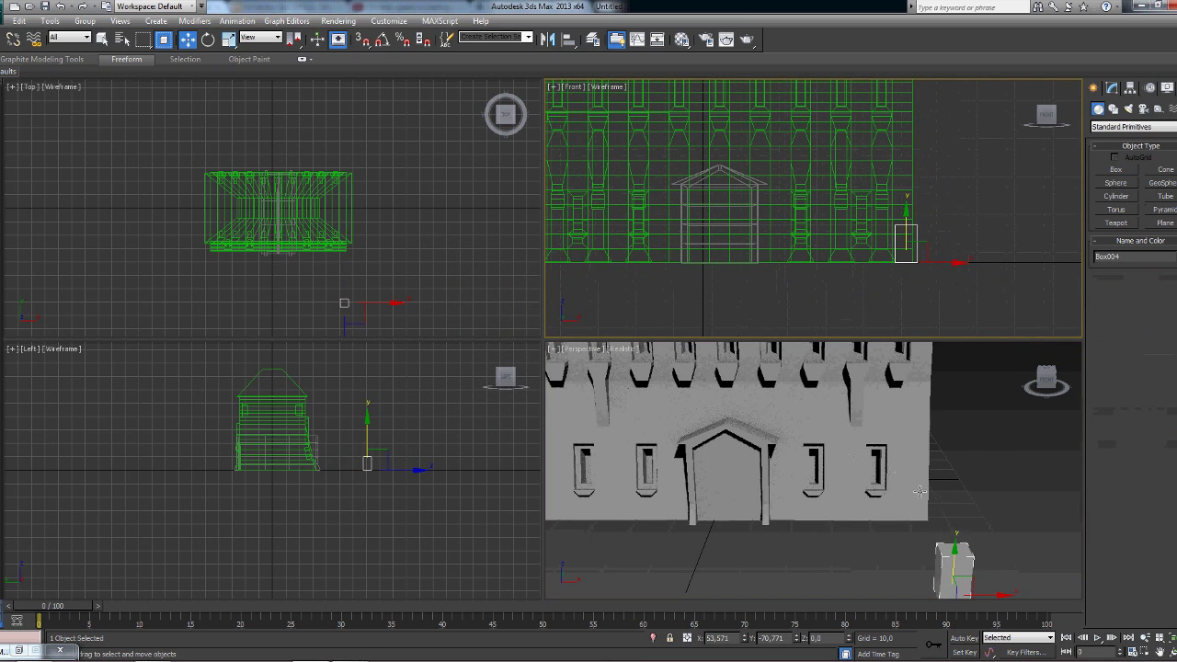
{"action": "left_click_drag", "start_coordinate": [955, 552], "coordinate": [855, 423]}
{"action": "scroll", "coordinate": [858, 538], "scroll_direction": "down", "scroll_amount": 3}
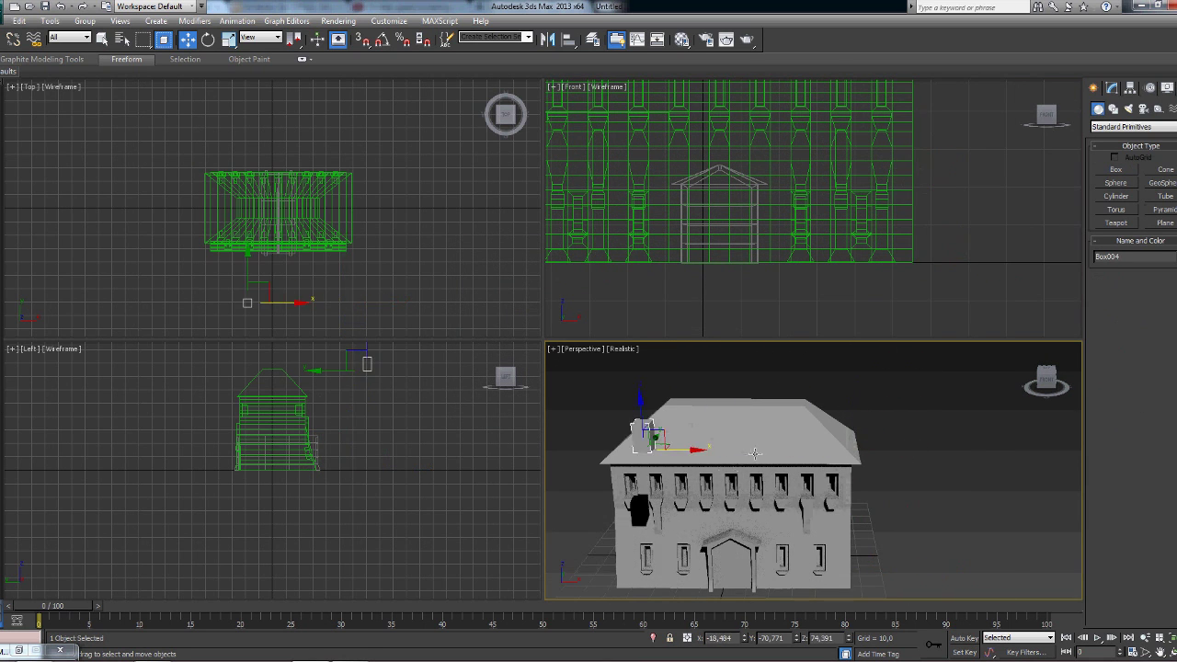
{"action": "middle_click_drag", "start_coordinate": [754, 453], "coordinate": [920, 515], "text": "alt"}
{"action": "left_click_drag", "start_coordinate": [975, 441], "coordinate": [628, 500]}
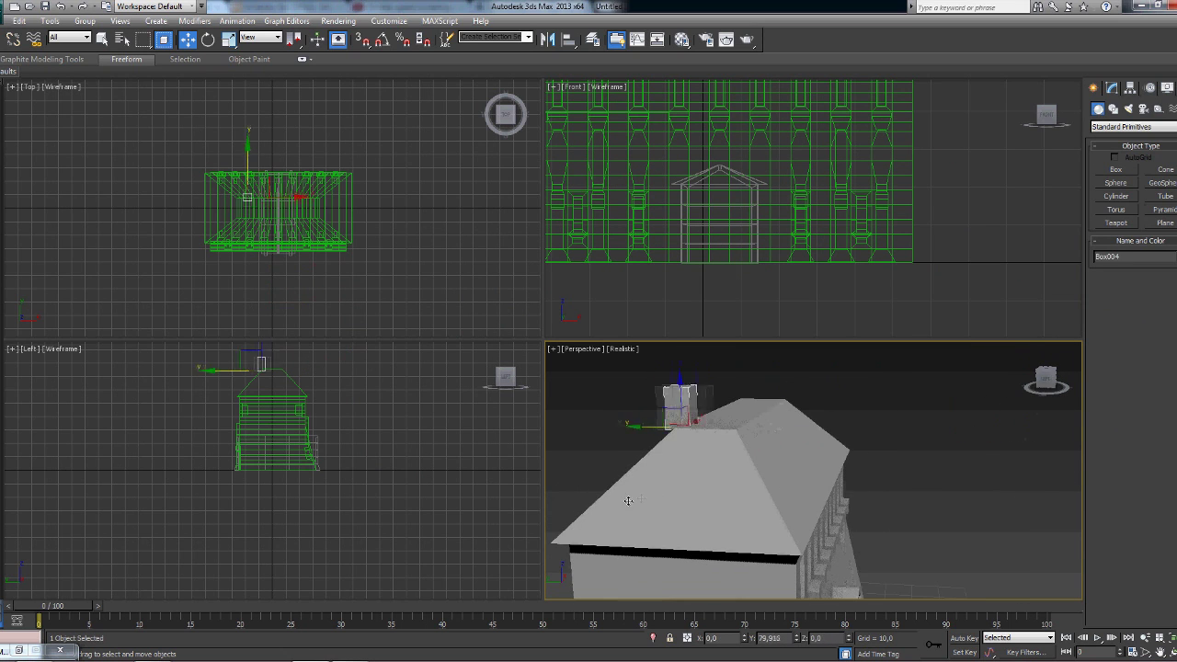
{"action": "scroll", "coordinate": [862, 442], "scroll_direction": "up", "scroll_amount": 3}
{"action": "scroll", "coordinate": [862, 441], "scroll_direction": "up", "scroll_amount": 2}
{"action": "left_click_drag", "start_coordinate": [819, 482], "coordinate": [878, 508]}
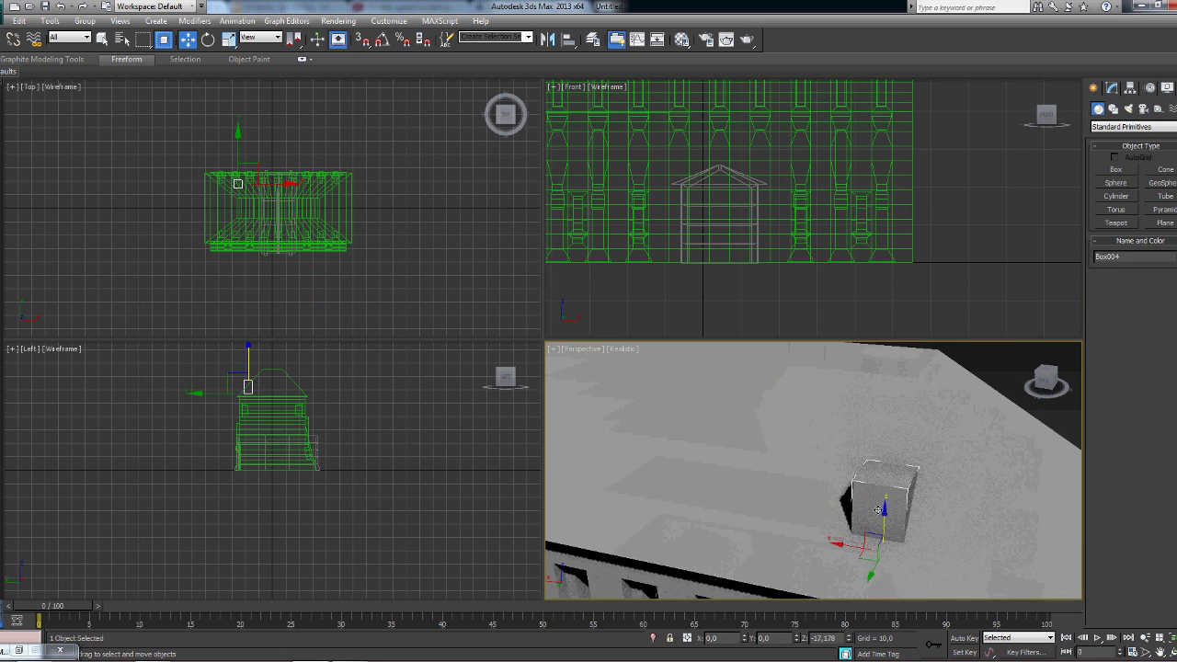
{"action": "mouse_move", "coordinate": [879, 508]}
{"action": "middle_mouse_down", "text": "alt"}
{"action": "mouse_move", "coordinate": [925, 415]}
{"action": "mouse_move", "coordinate": [1085, 374]}
{"action": "mouse_move", "coordinate": [886, 424]}
{"action": "middle_mouse_up", "text": "alt"}
{"action": "left_click_drag", "start_coordinate": [850, 488], "coordinate": [827, 486]}
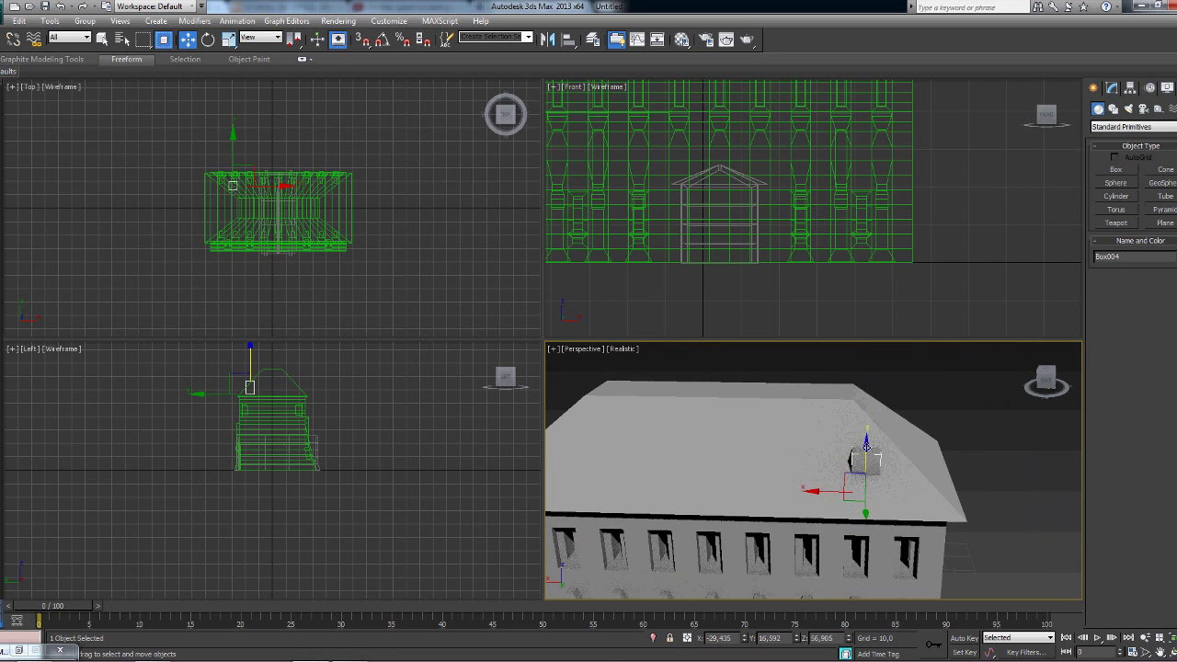
- Convert Box004 to Editable Poly and extrude its top face upward into a chimney
{"action": "right_click", "coordinate": [866, 447]}
{"action": "left_click", "coordinate": [947, 547]}
{"action": "key", "text": "4"}
{"action": "left_click", "coordinate": [779, 494]}
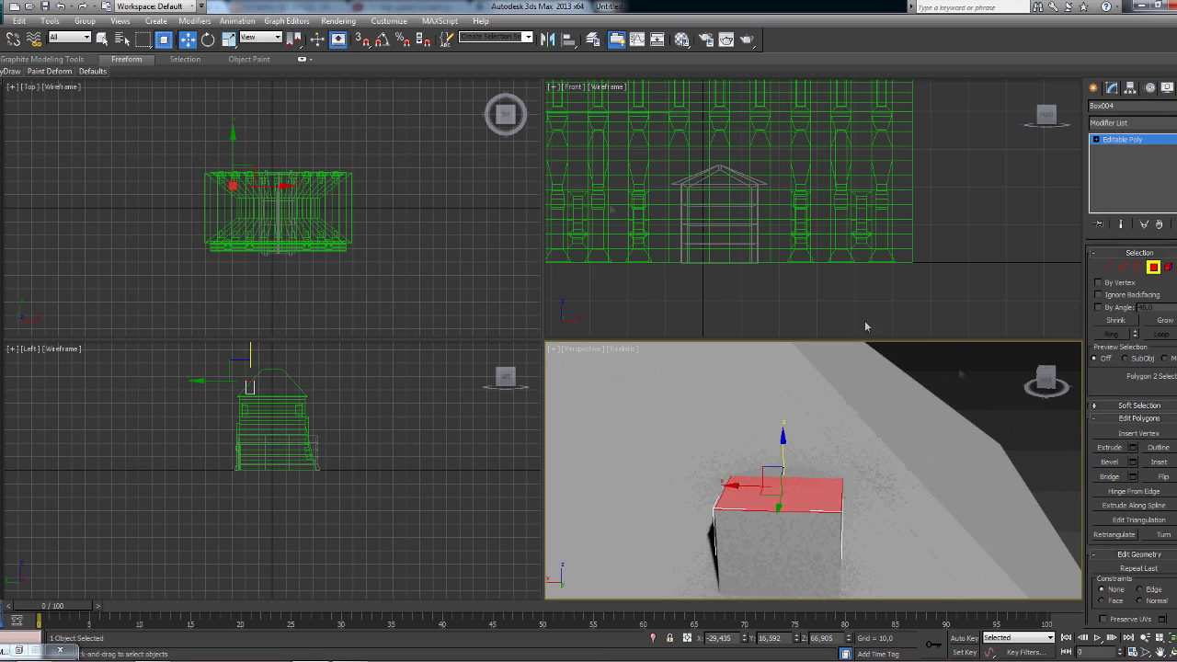
{"action": "left_click", "coordinate": [1110, 447]}
{"action": "left_click_drag", "start_coordinate": [819, 494], "coordinate": [856, 466]}
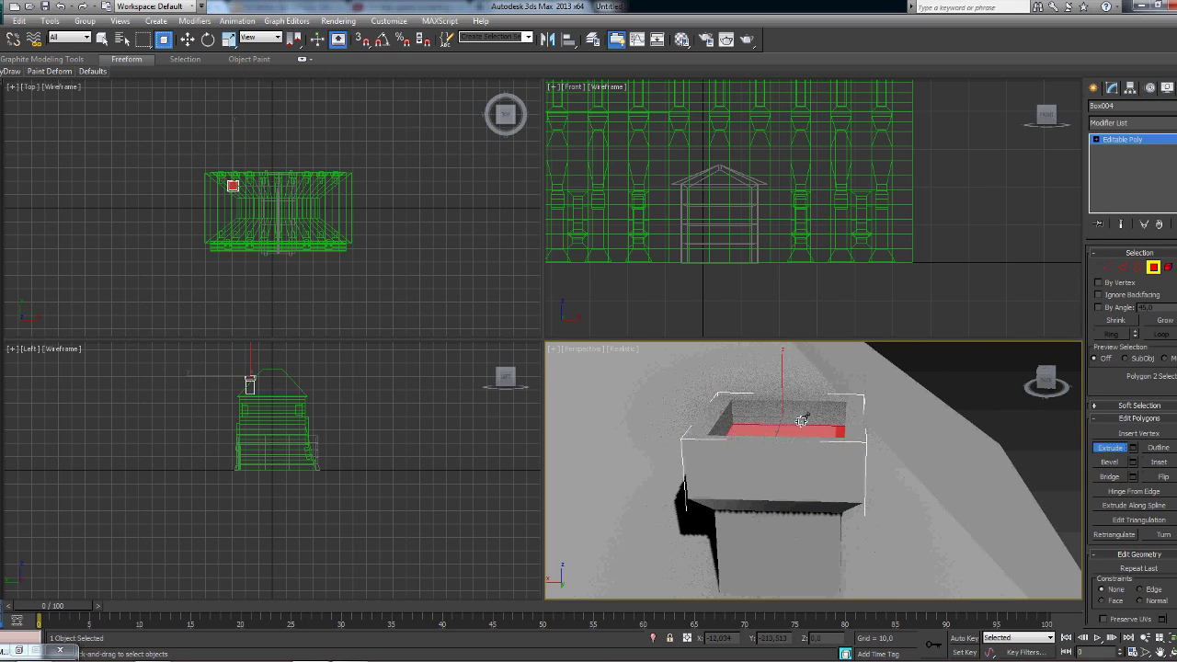
{"action": "scroll", "coordinate": [802, 420], "scroll_direction": "down", "scroll_amount": 6}
{"action": "mouse_move", "coordinate": [954, 452]}
{"action": "middle_mouse_down", "text": "alt"}
{"action": "mouse_move", "coordinate": [846, 407]}
{"action": "mouse_move", "coordinate": [836, 386]}
{"action": "middle_mouse_up", "text": "alt"}
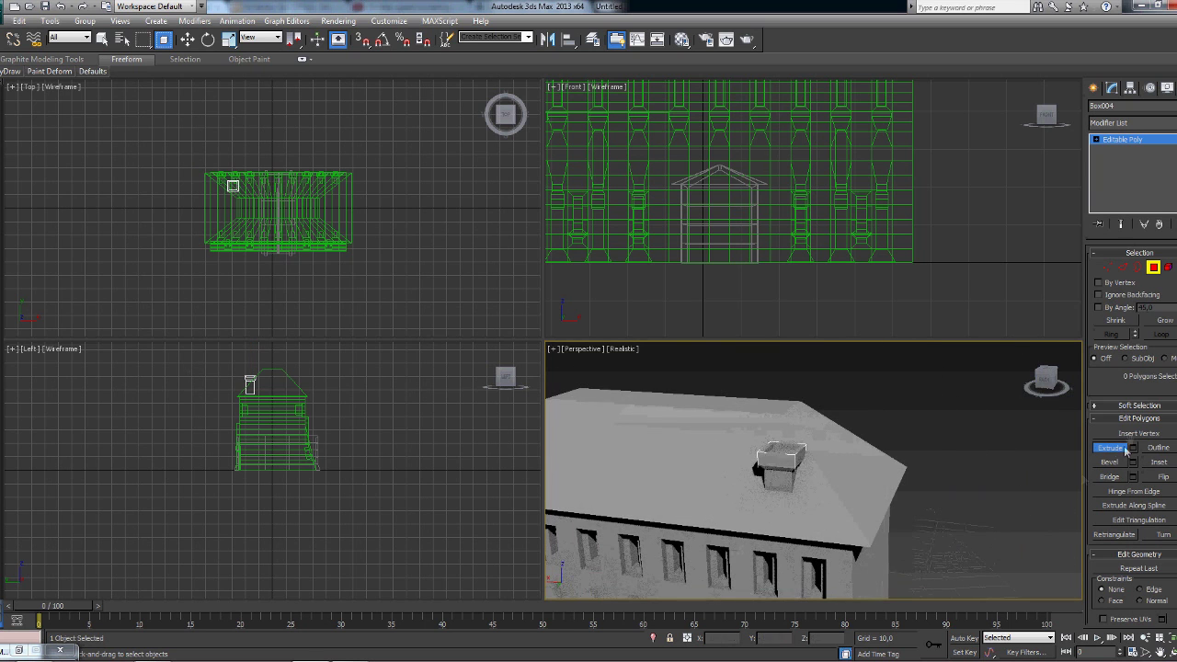
- Select the chimney's top face and switch to Move to adjust it
{"action": "left_click", "coordinate": [782, 453]}
{"action": "right_click", "coordinate": [782, 453]}
{"action": "left_click", "coordinate": [786, 518]}
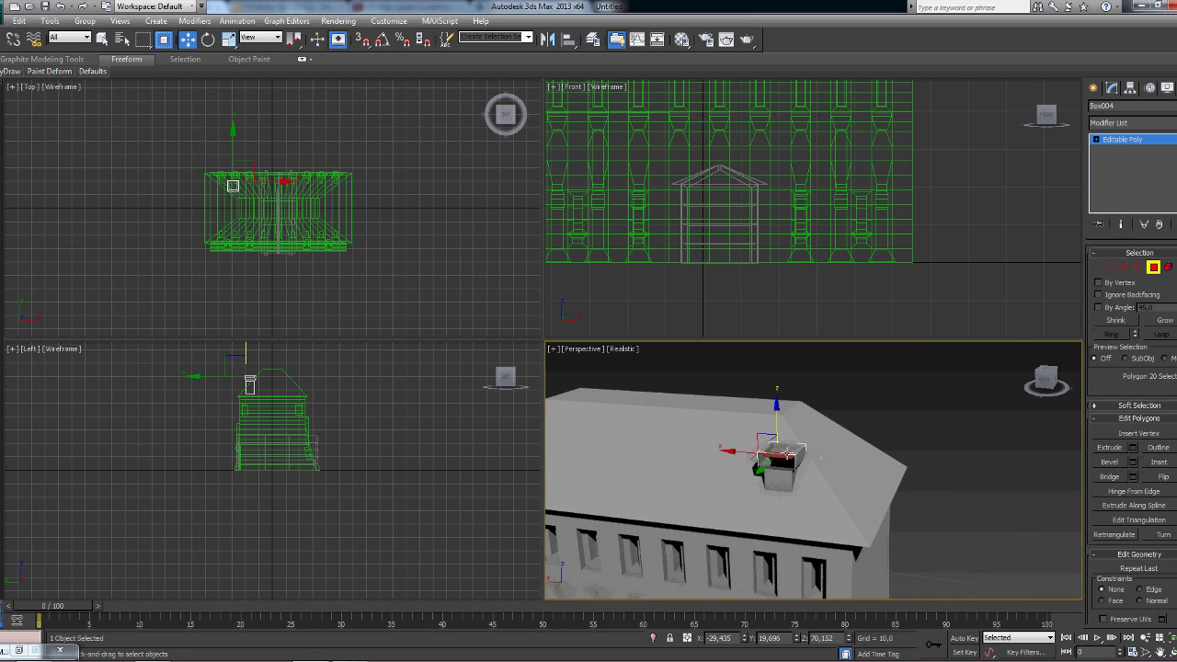
{"action": "middle_click_drag", "start_coordinate": [820, 457], "coordinate": [1007, 404], "text": "alt"}
{"action": "scroll", "coordinate": [806, 446], "scroll_direction": "up", "scroll_amount": 5}
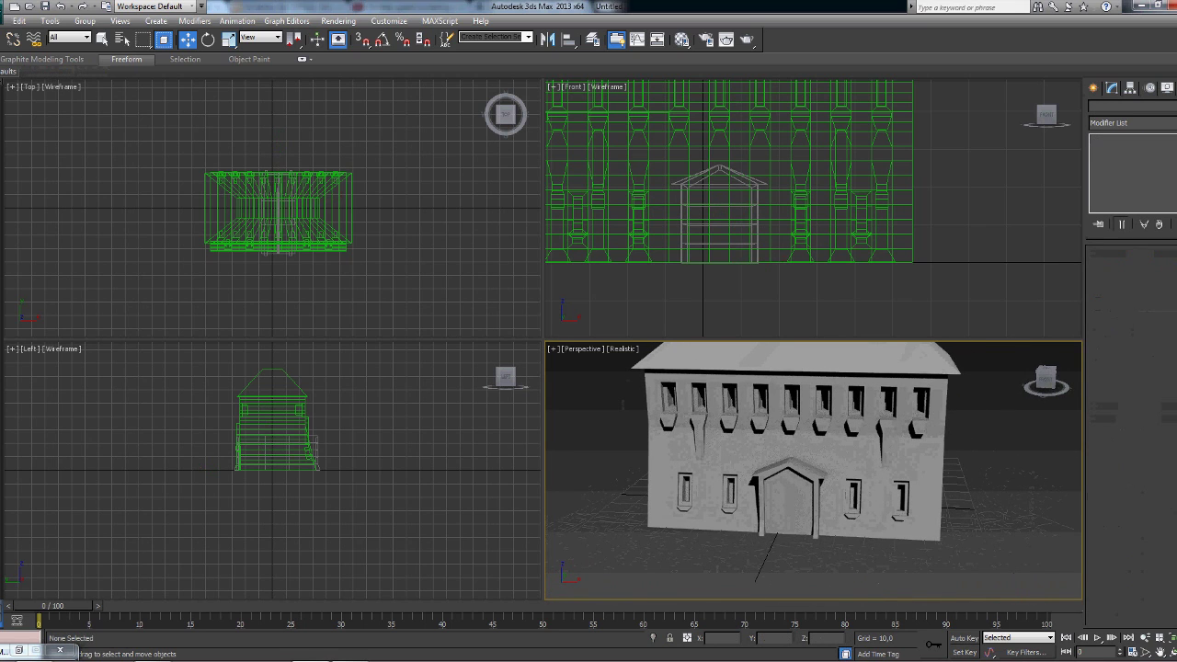
- Place a Standard Skylight, Sky001, in the Perspective viewport
{"action": "scroll", "coordinate": [969, 586], "scroll_direction": "up", "scroll_amount": 5}
{"action": "scroll", "coordinate": [968, 552], "scroll_direction": "down", "scroll_amount": 5}
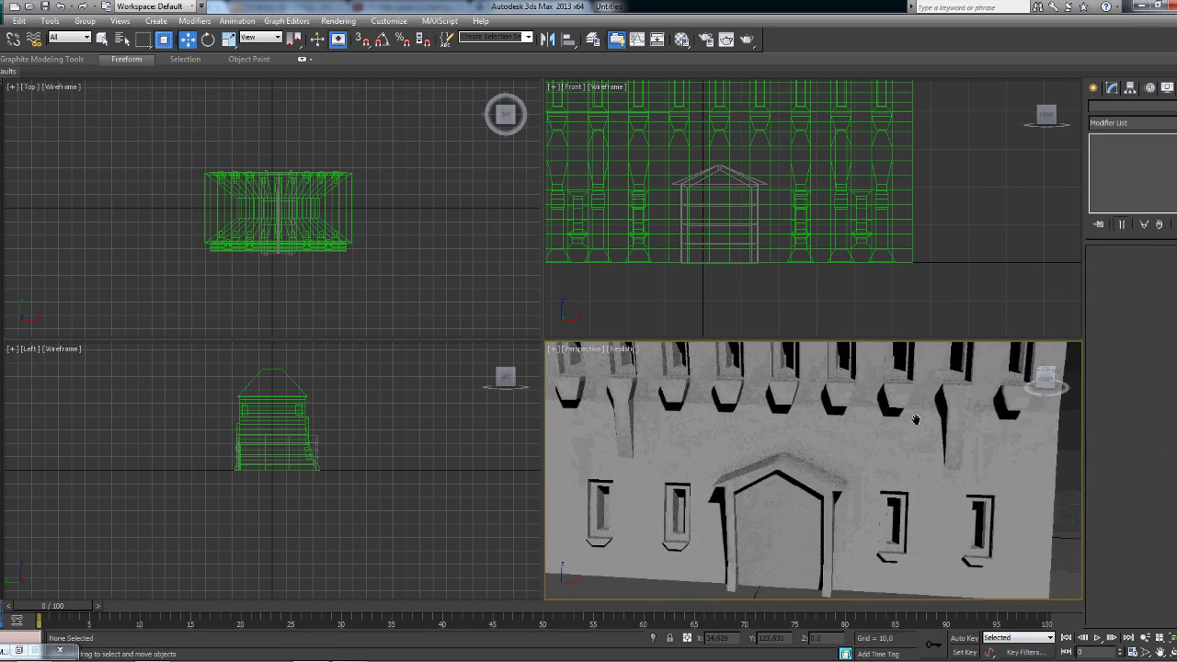
{"action": "mouse_move", "coordinate": [968, 515]}
{"action": "middle_mouse_down", "text": "alt"}
{"action": "mouse_move", "coordinate": [968, 410]}
{"action": "mouse_move", "coordinate": [929, 414]}
{"action": "mouse_move", "coordinate": [1002, 416]}
{"action": "mouse_move", "coordinate": [966, 416]}
{"action": "middle_mouse_up", "text": "alt"}
{"action": "left_click", "coordinate": [1094, 87]}
{"action": "left_click", "coordinate": [1128, 109]}
{"action": "left_click", "coordinate": [1164, 196]}
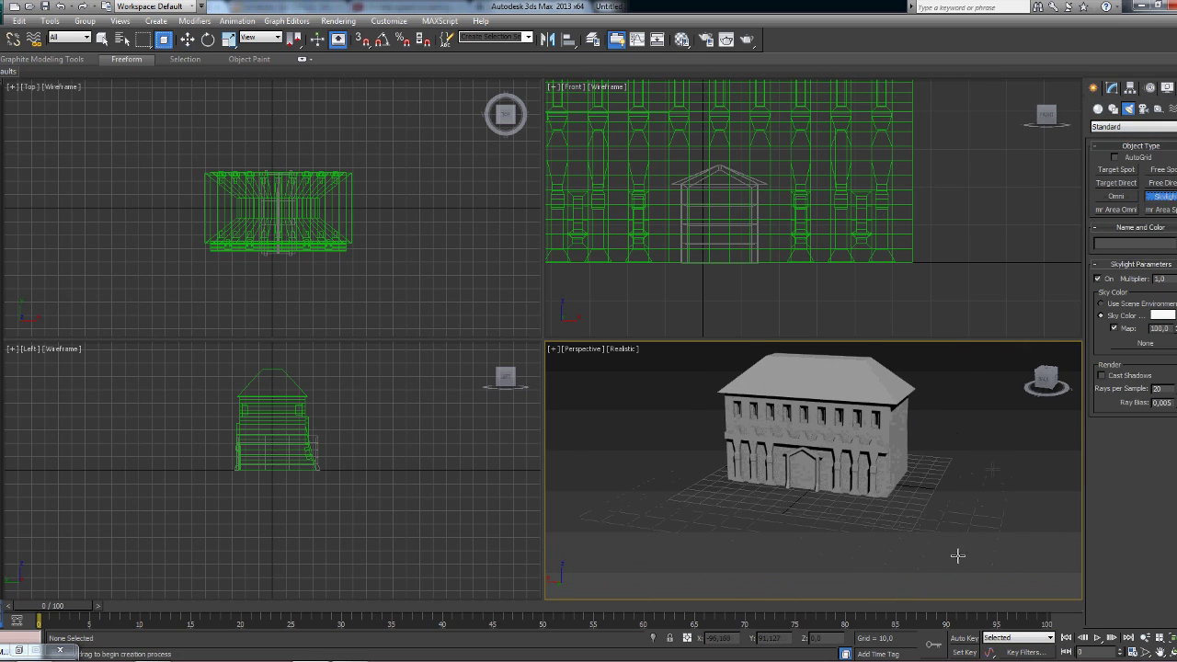
{"action": "scroll", "coordinate": [961, 552], "scroll_direction": "down", "scroll_amount": 4}
{"action": "left_click", "coordinate": [894, 525]}
{"action": "scroll", "coordinate": [919, 442], "scroll_direction": "up", "scroll_amount": 2}
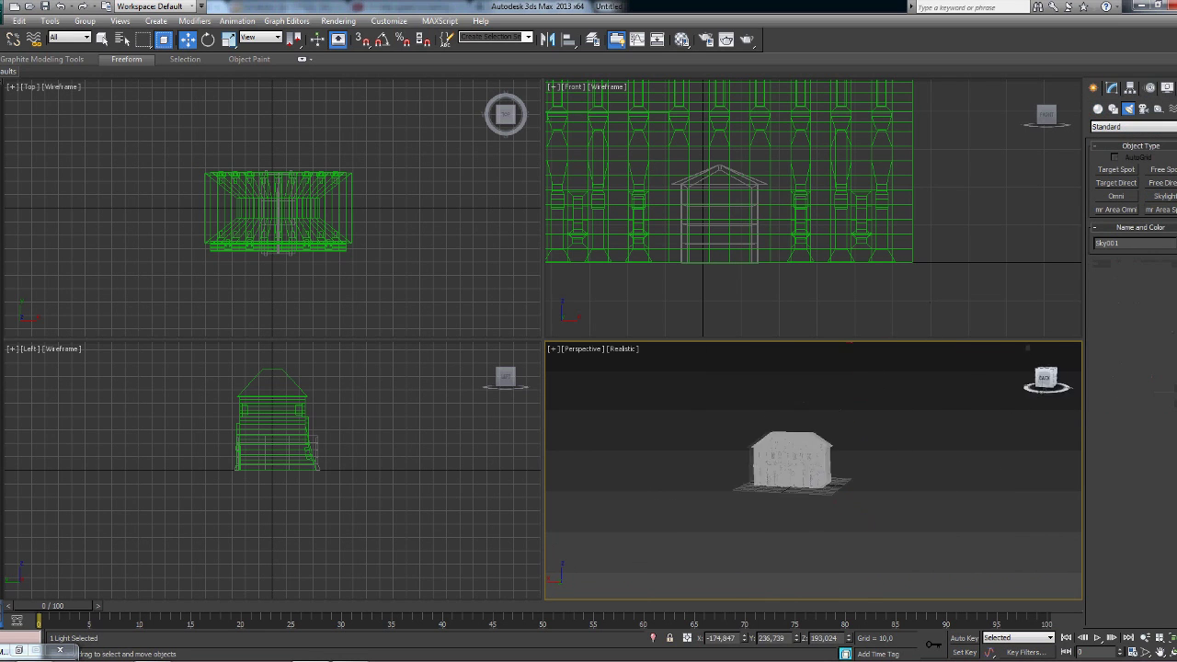
{"action": "scroll", "coordinate": [920, 441], "scroll_direction": "up", "scroll_amount": 4}
{"action": "scroll", "coordinate": [972, 460], "scroll_direction": "down", "scroll_amount": 1}
{"action": "scroll", "coordinate": [898, 452], "scroll_direction": "up", "scroll_amount": 5}
{"action": "scroll", "coordinate": [898, 452], "scroll_direction": "down", "scroll_amount": 3}
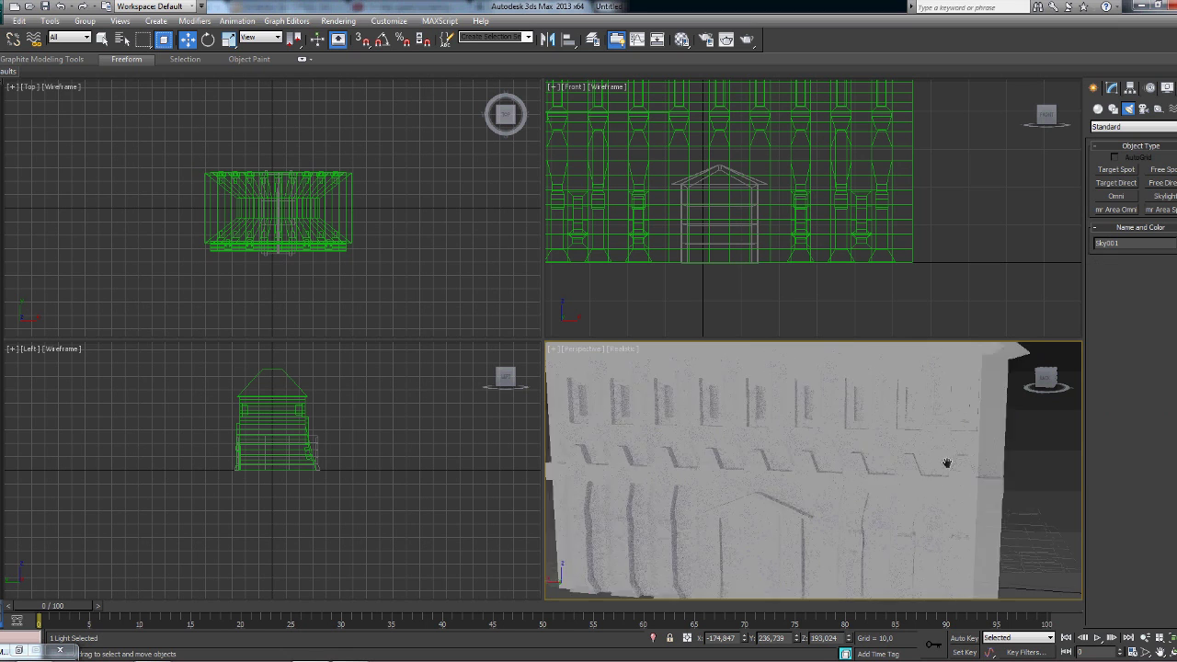
{"action": "scroll", "coordinate": [945, 464], "scroll_direction": "down", "scroll_amount": 3}
- Open Render Setup and render the Perspective view
{"action": "left_click", "coordinate": [338, 21]}
{"action": "left_click", "coordinate": [360, 49]}
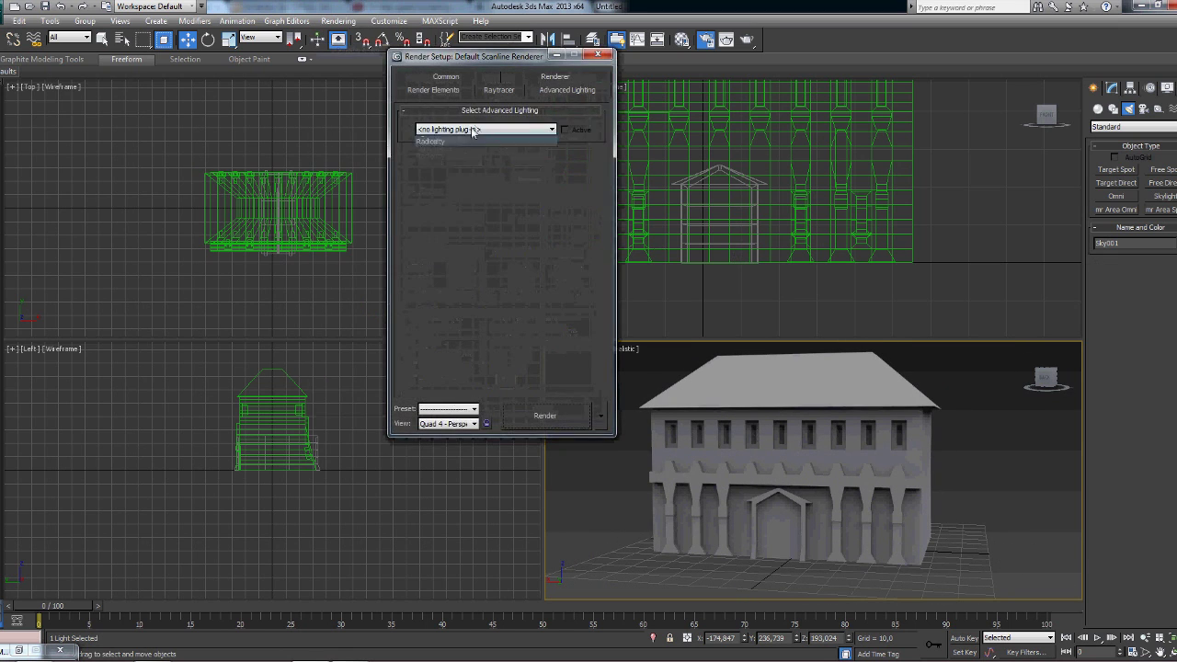
{"action": "left_click", "coordinate": [549, 412]}
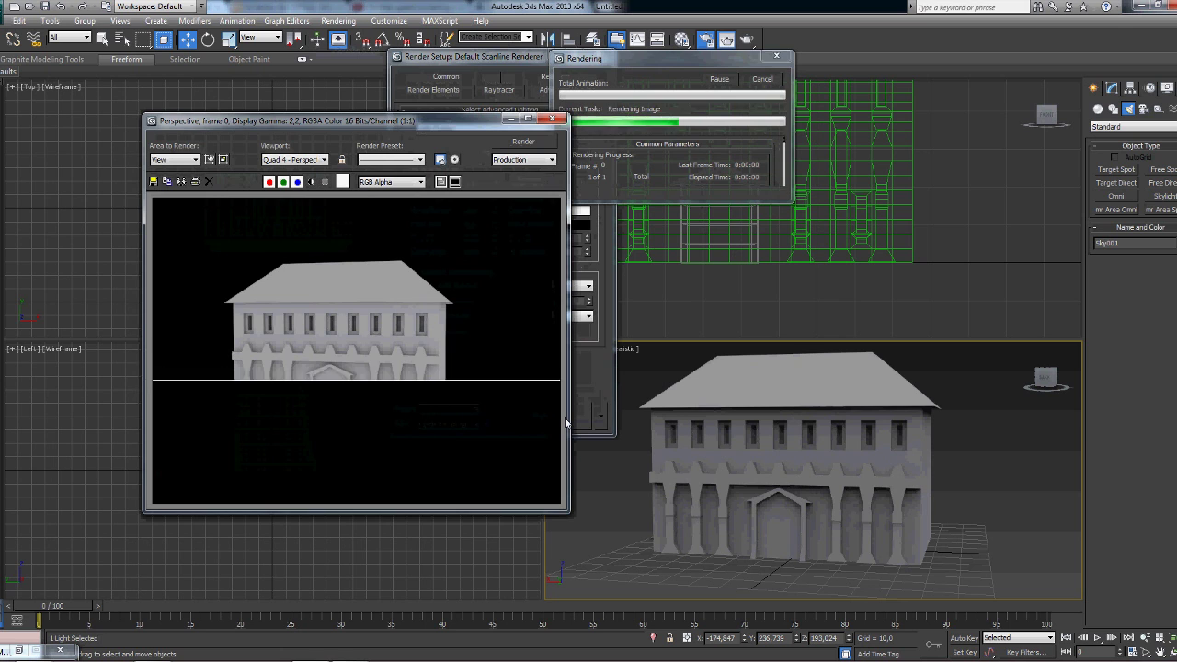
- Save the render as JPEG 'render 1' in a new 'castle 2' folder
{"action": "left_click", "coordinate": [152, 182]}
{"action": "double_click", "coordinate": [340, 244]}
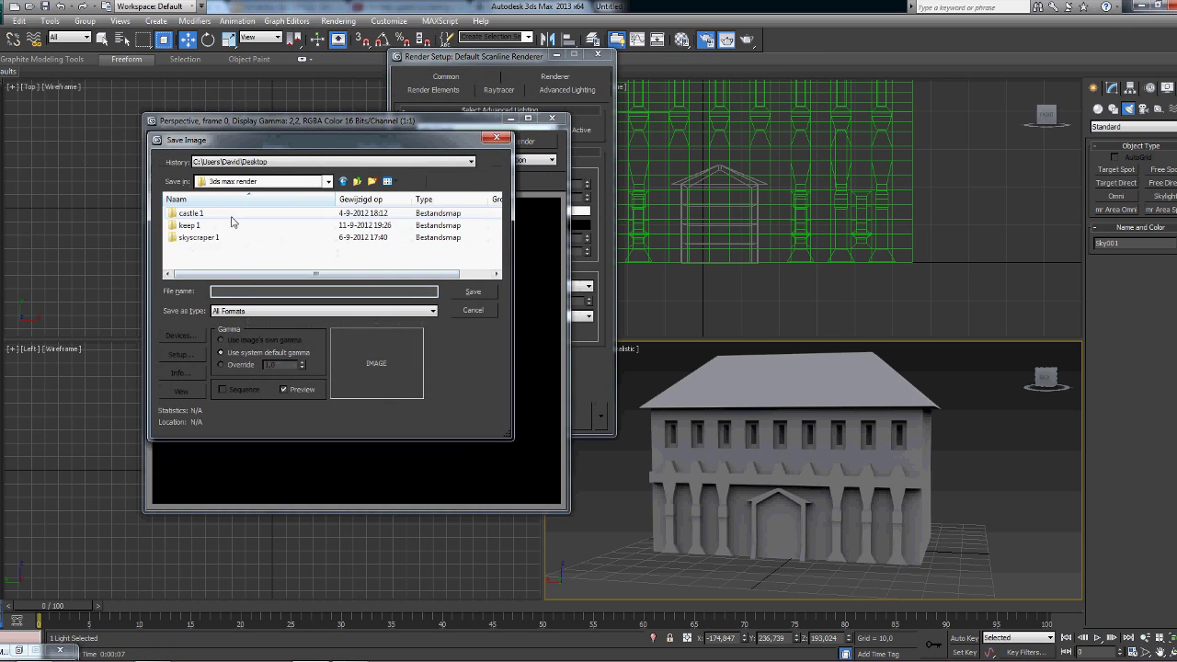
{"action": "right_click", "coordinate": [212, 216]}
{"action": "left_click", "coordinate": [396, 385]}
{"action": "type", "text": "castle 2"}
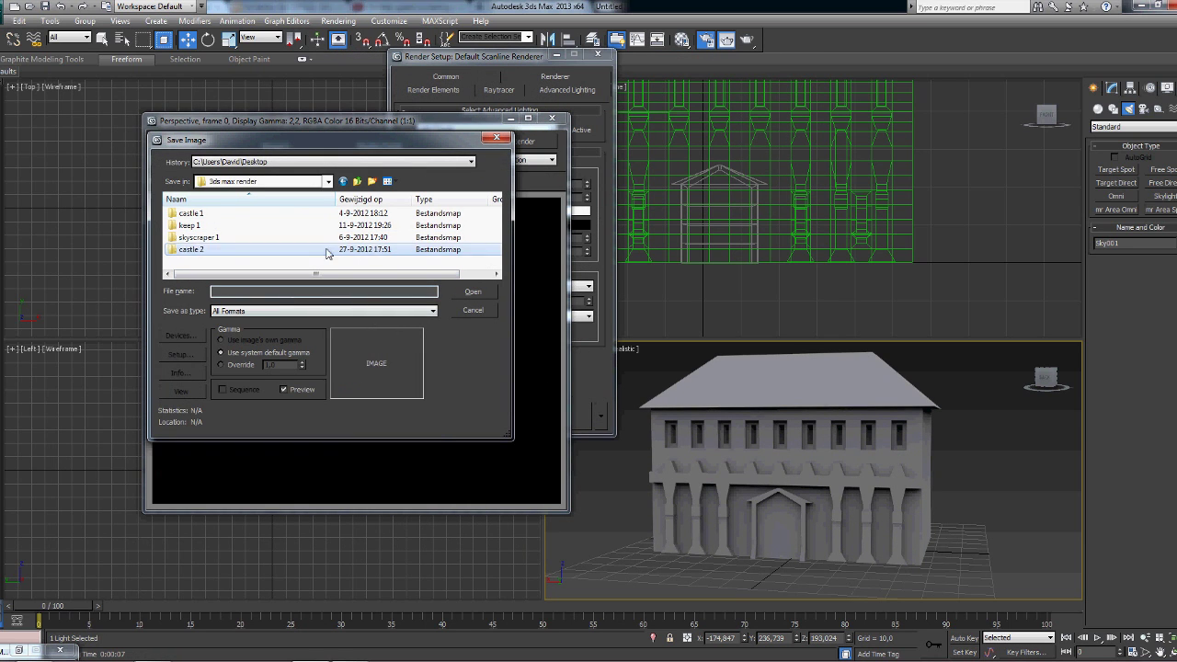
{"action": "double_click", "coordinate": [328, 249]}
{"action": "type", "text": "render 1"}
{"action": "left_click", "coordinate": [432, 310]}
{"action": "left_click", "coordinate": [276, 425]}
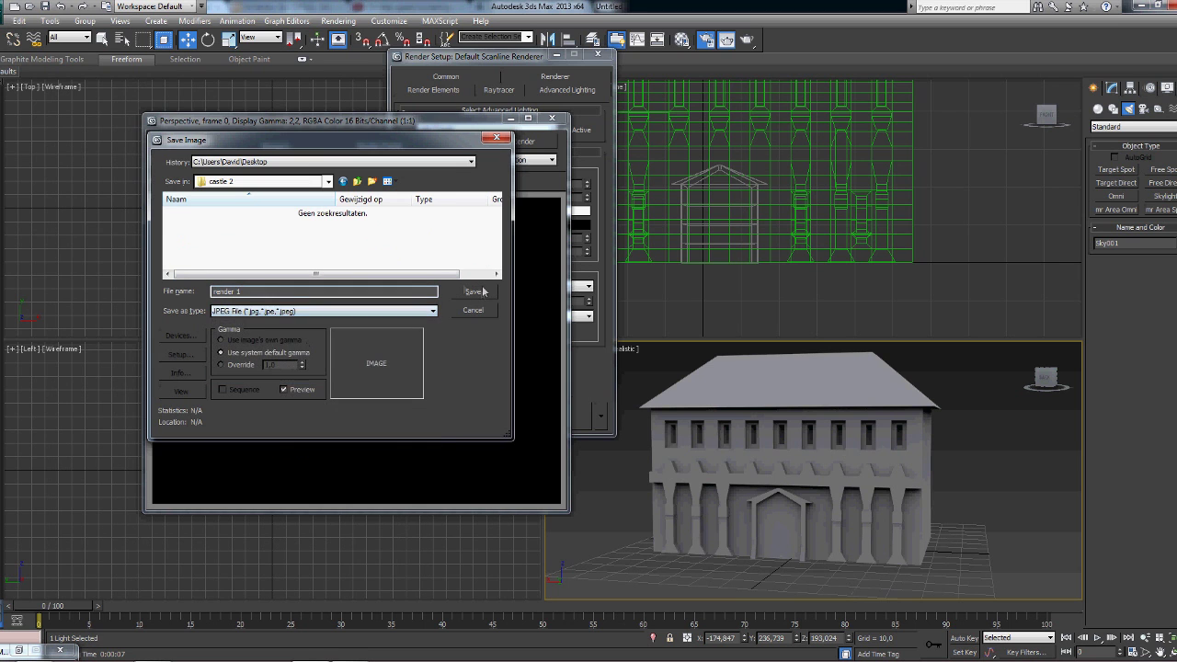
{"action": "left_click", "coordinate": [473, 292]}
{"action": "left_click", "coordinate": [292, 360]}
{"action": "left_click", "coordinate": [552, 118]}
- Switch Advanced Lighting to Light Tracer and render again without saving
{"action": "left_click", "coordinate": [945, 509]}
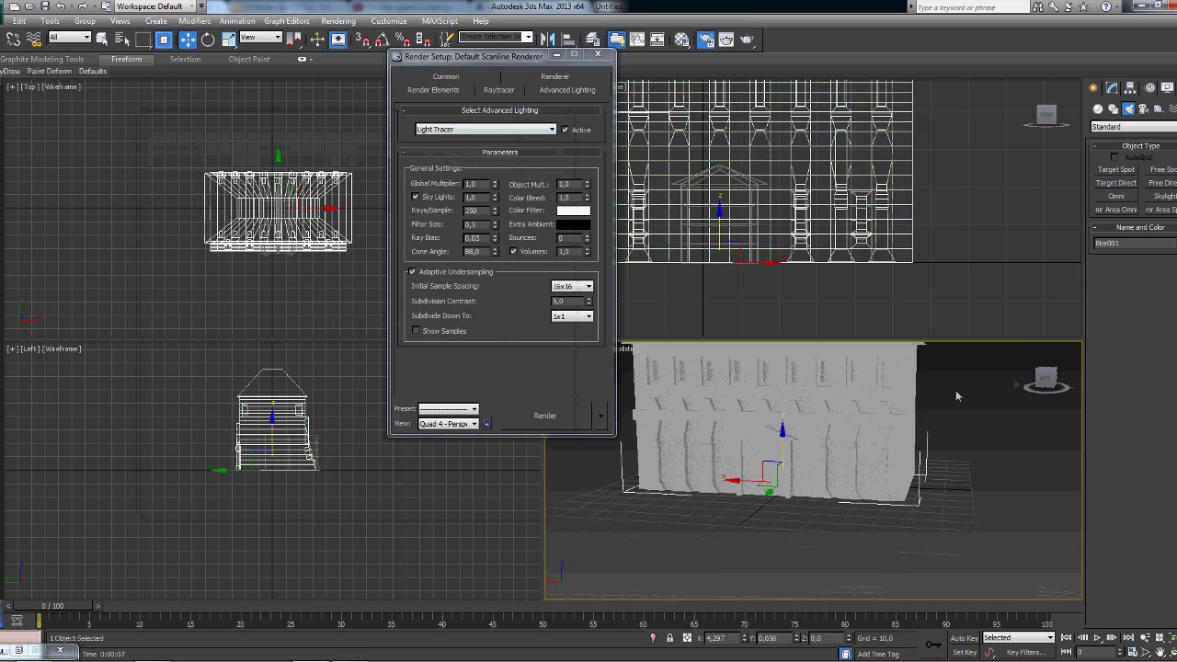
{"action": "left_click", "coordinate": [543, 414]}
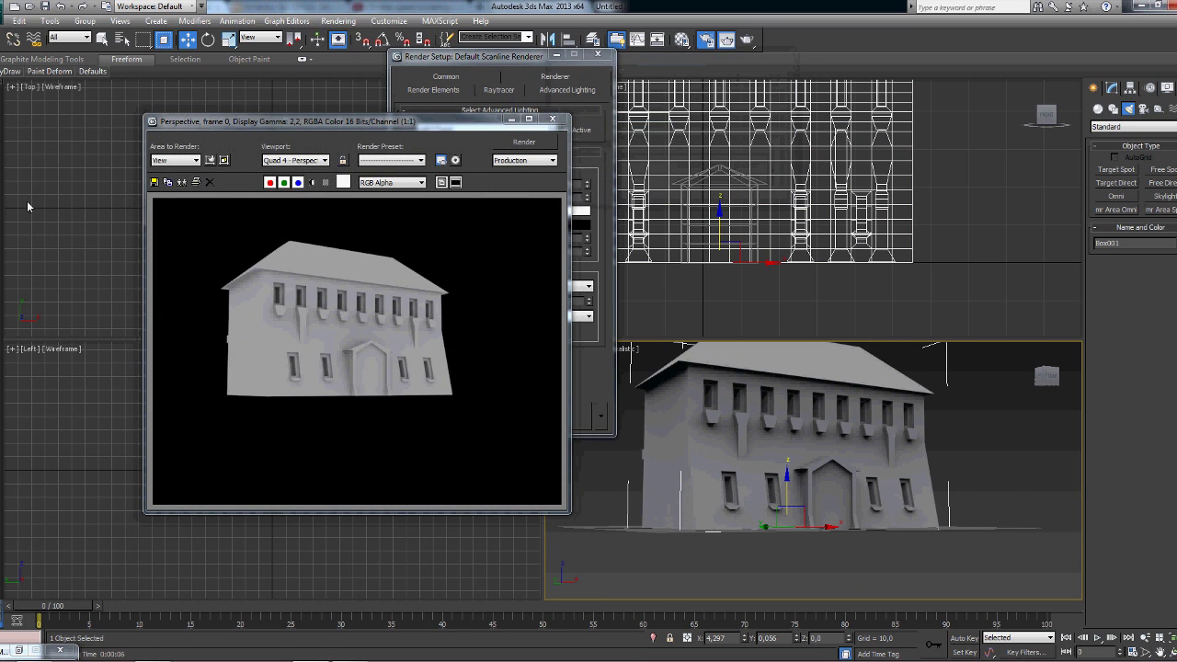
{"action": "left_click", "coordinate": [154, 182]}
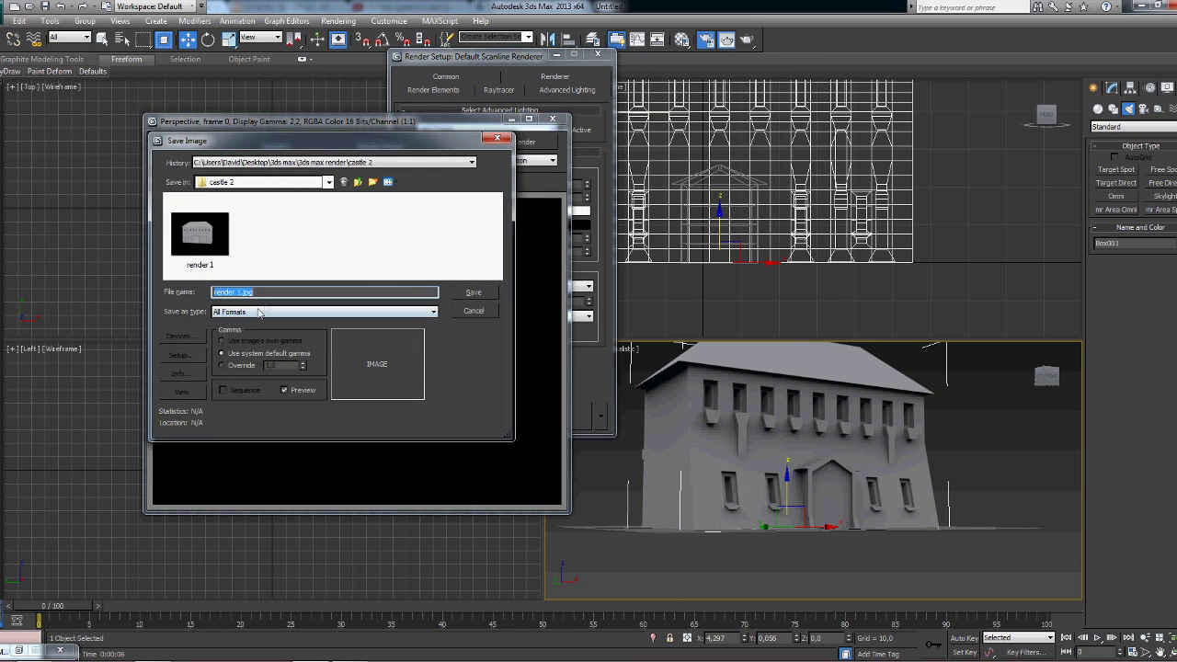
{"action": "key", "text": "Return"}
{"action": "left_click", "coordinate": [726, 39]}
{"action": "left_click", "coordinate": [599, 54]}
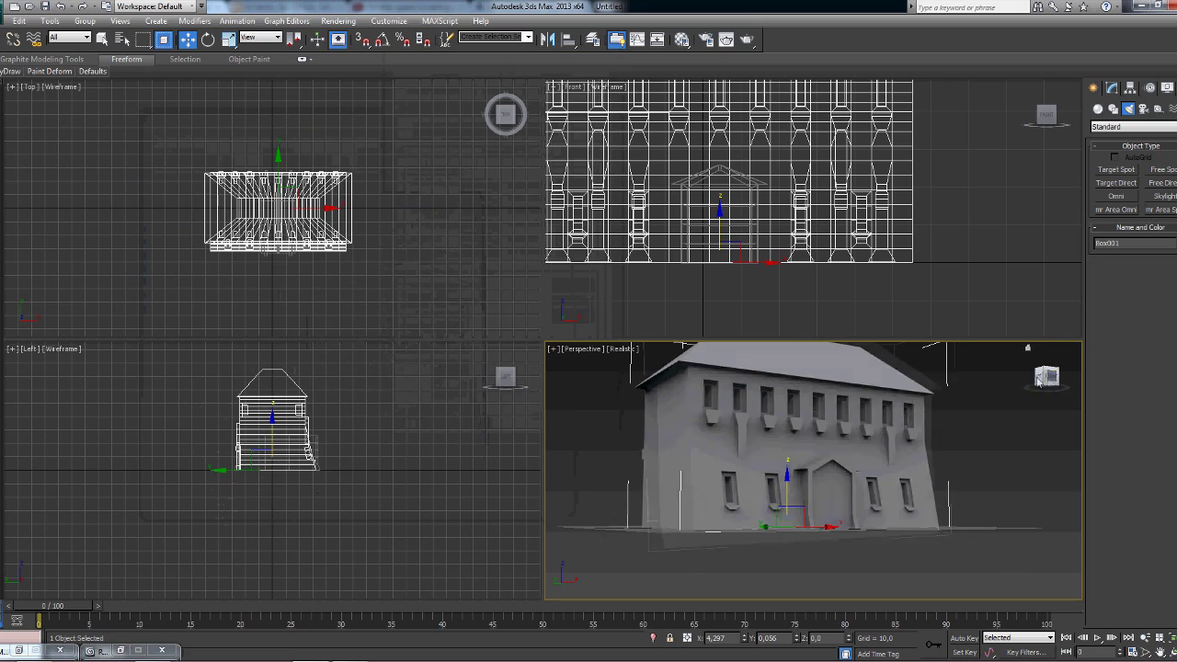